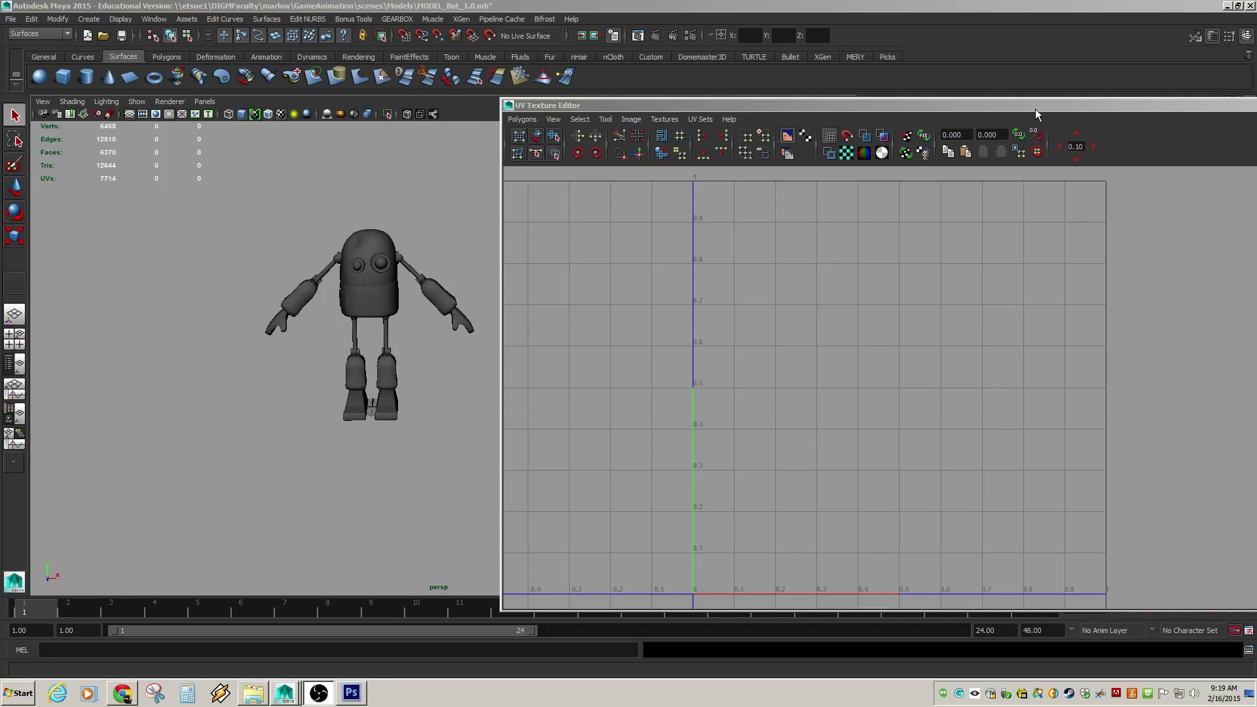
# Move the UV Texture Editor out of the way, minimize it, and select the robot's body mesh in the viewport.
pyautogui.moveTo(1035, 110); pyautogui.dragTo(770, 85)
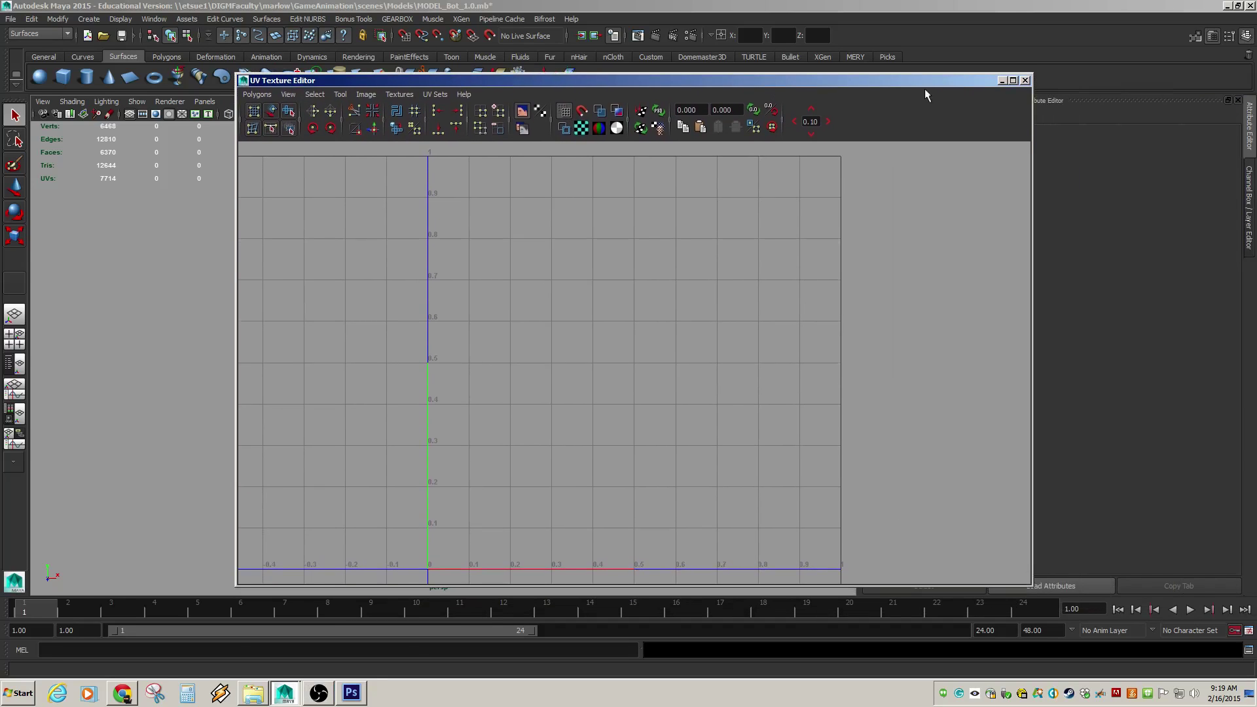
pyautogui.click(1002, 81)
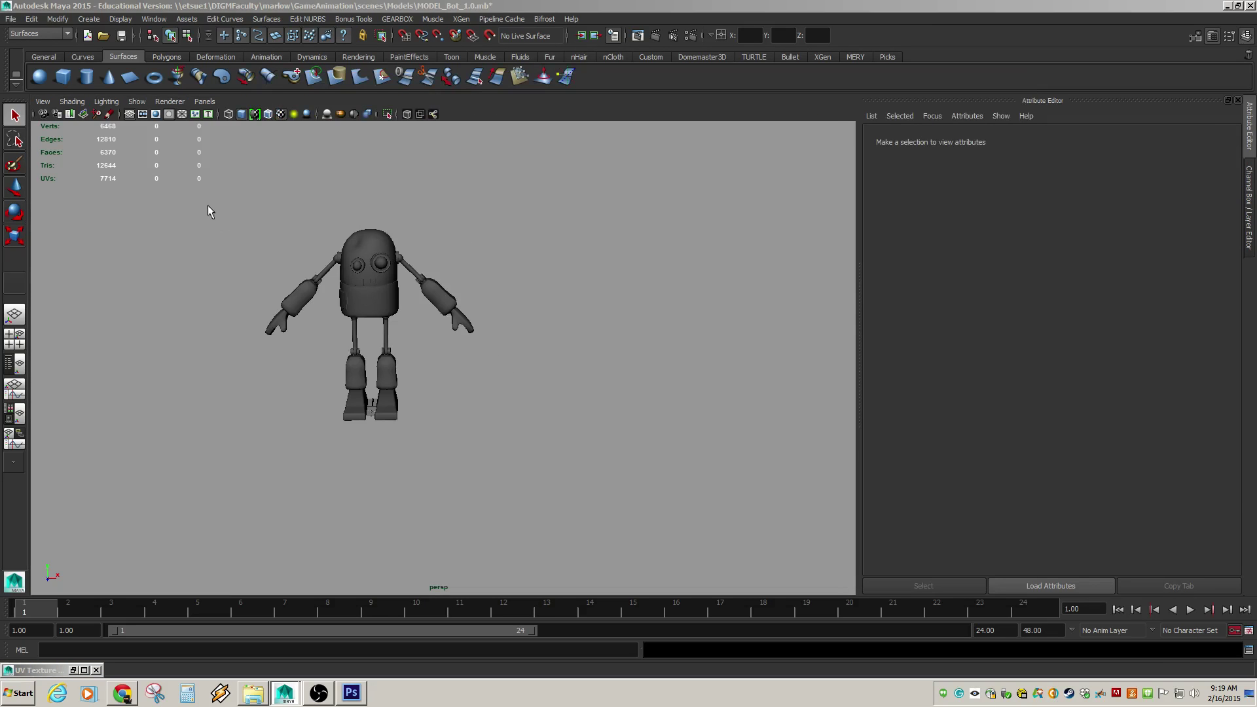
pyautogui.moveTo(210, 208); pyautogui.dragTo(554, 471)
pyautogui.moveTo(296, 439)
pyautogui.keyDown('alt'); pyautogui.mouseDown()
pyautogui.moveTo(406, 430)
pyautogui.moveTo(308, 430)
pyautogui.mouseUp(); pyautogui.keyUp('alt')
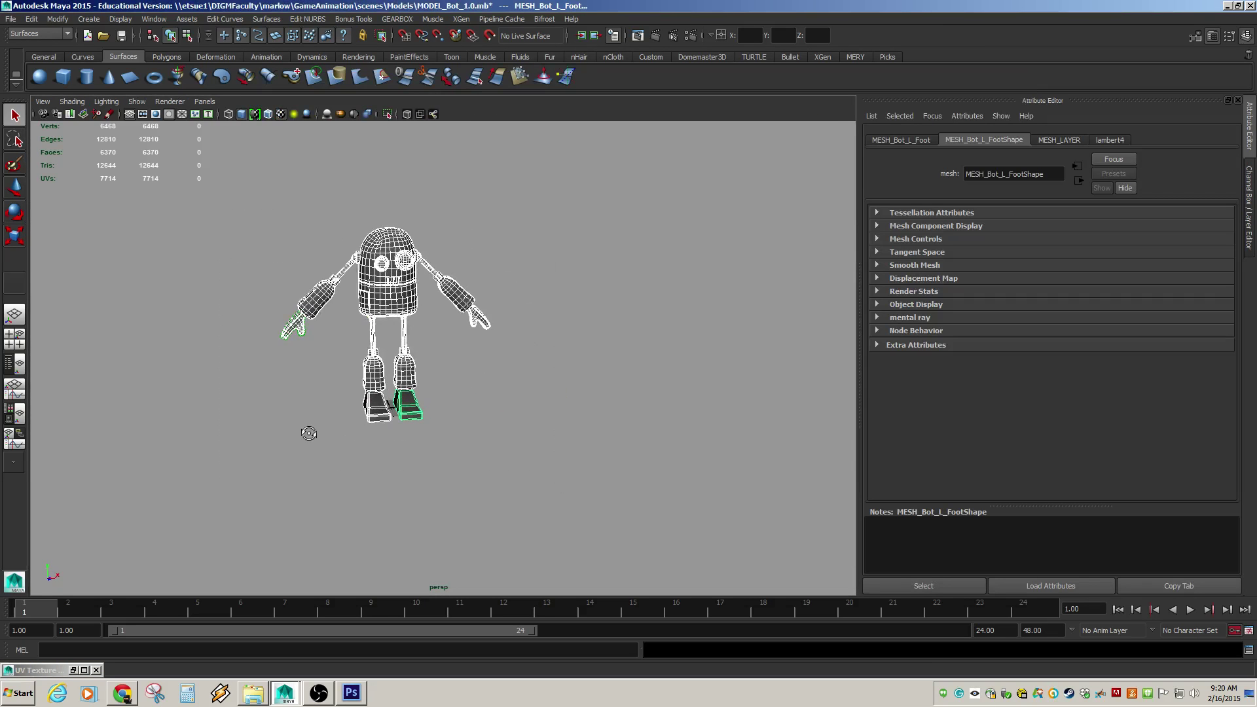
pyautogui.press('5')
pyautogui.click(308, 429)
pyautogui.click(406, 281)
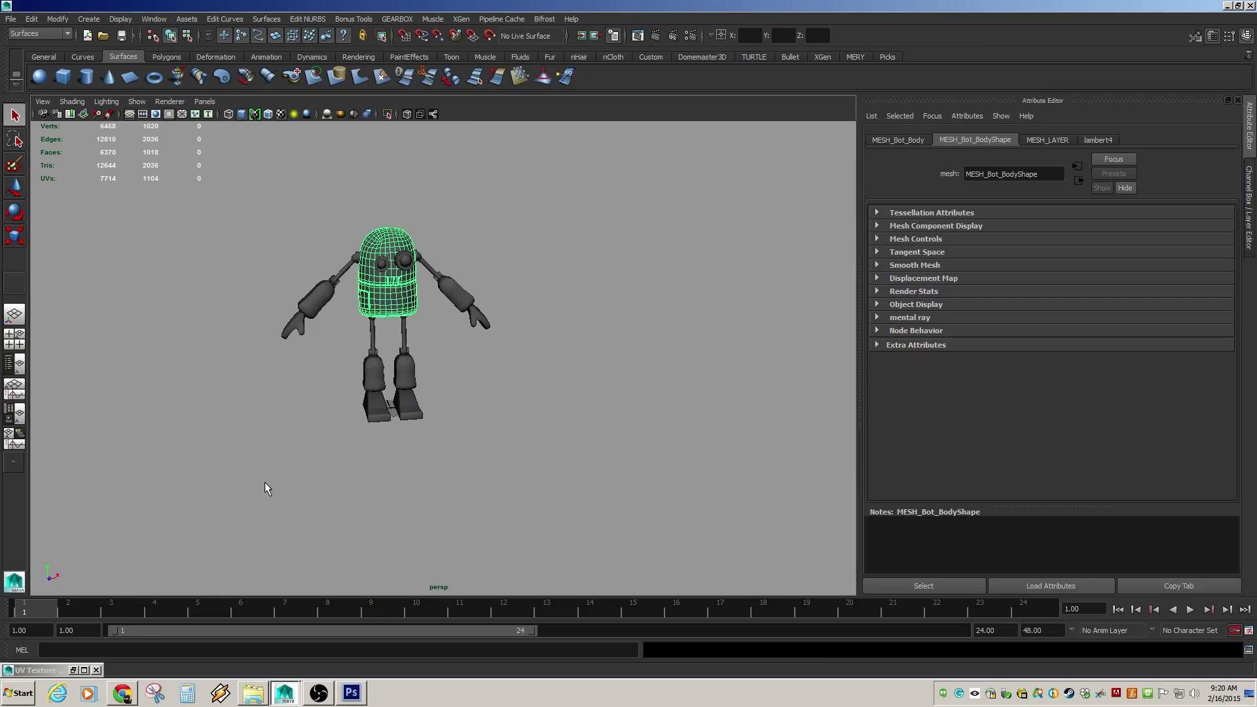
# Restore the UV Texture Editor and examine the UV shells of the robot's body and its left hand.
pyautogui.click(74, 669)
pyautogui.keyDown('alt'); pyautogui.moveTo(404, 470); pyautogui.dragTo(508, 465, button='middle'); pyautogui.keyUp('alt')
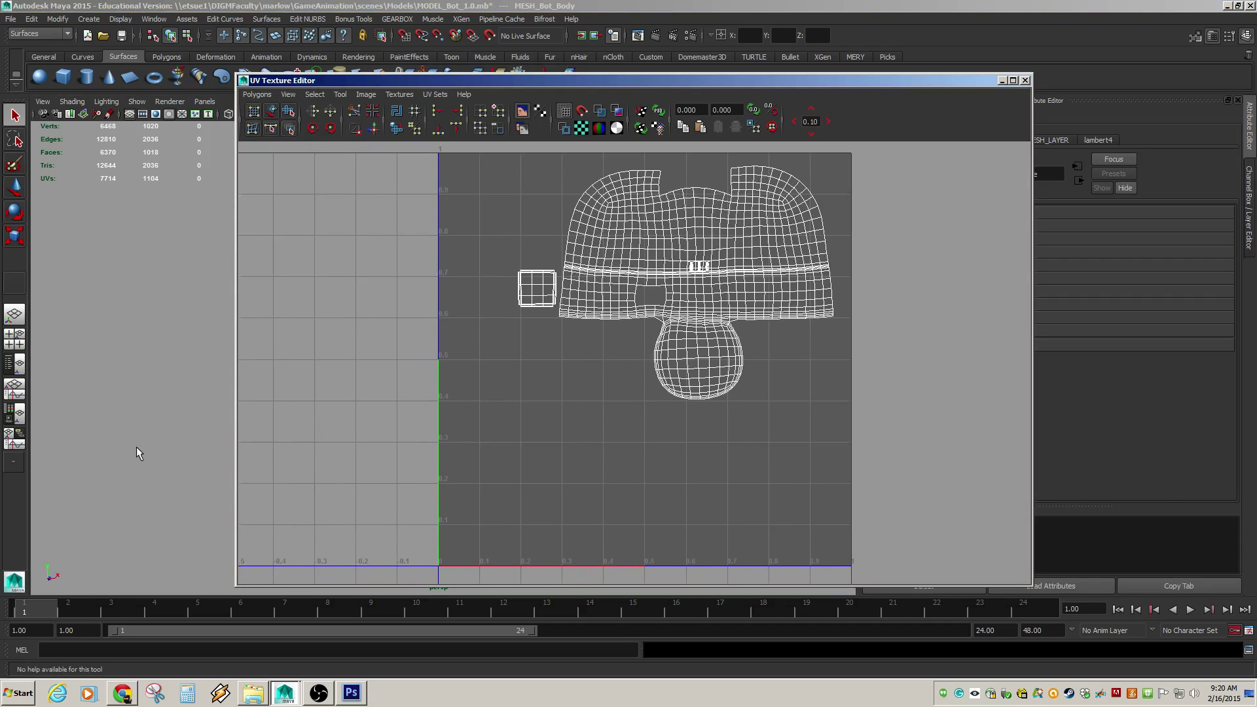
pyautogui.keyDown('alt'); pyautogui.moveTo(140, 451); pyautogui.dragTo(86, 470, button='middle'); pyautogui.keyUp('alt')
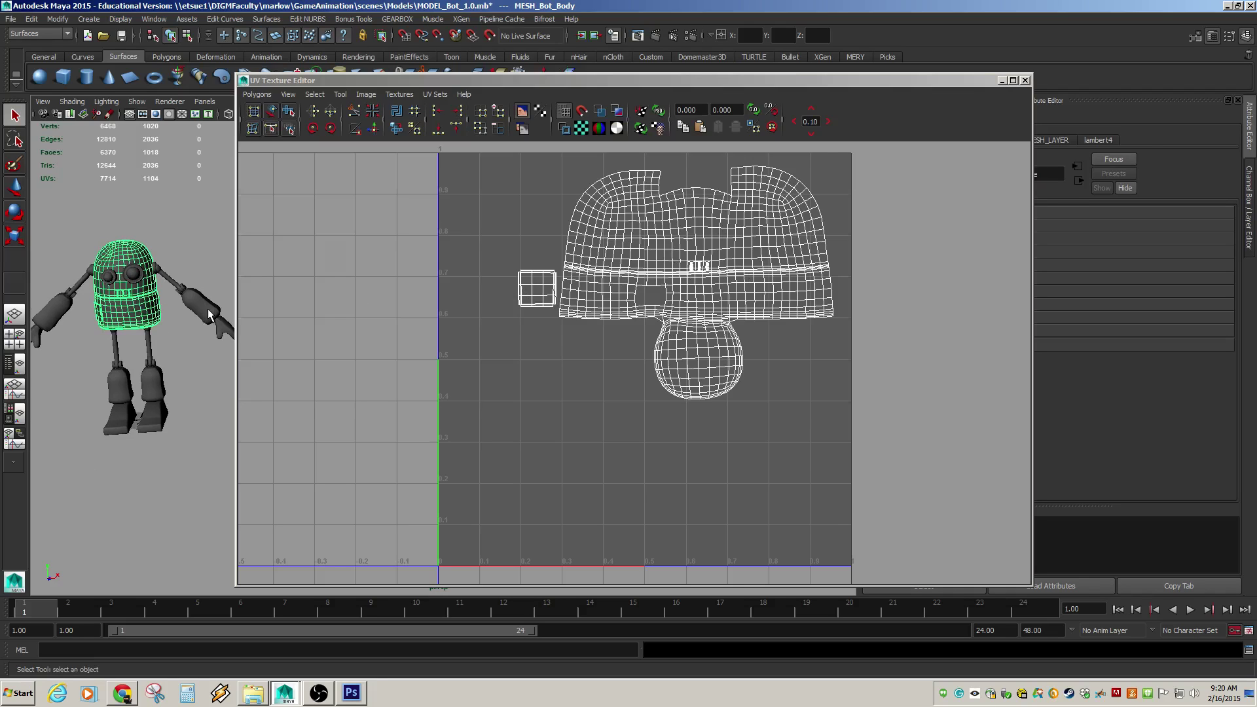
pyautogui.click(206, 309)
pyautogui.click(223, 329)
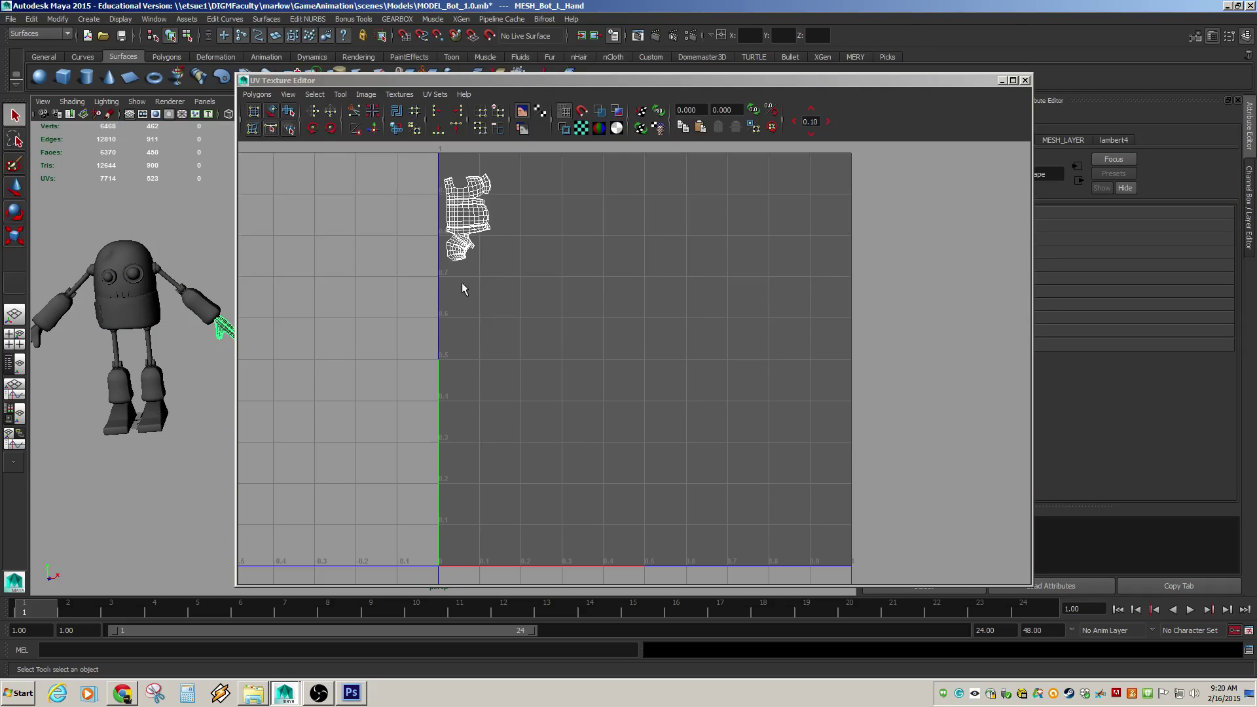
# Select all of the robot's meshes in object mode to display their combined layout in the UV Texture Editor.
pyautogui.keyDown('alt'); pyautogui.moveTo(131, 401); pyautogui.dragTo(159, 377, button='middle'); pyautogui.keyUp('alt')
pyautogui.keyDown('alt'); pyautogui.moveTo(159, 377); pyautogui.dragTo(123, 359, button='right'); pyautogui.keyUp('alt')
pyautogui.moveTo(50, 198); pyautogui.dragTo(232, 432)
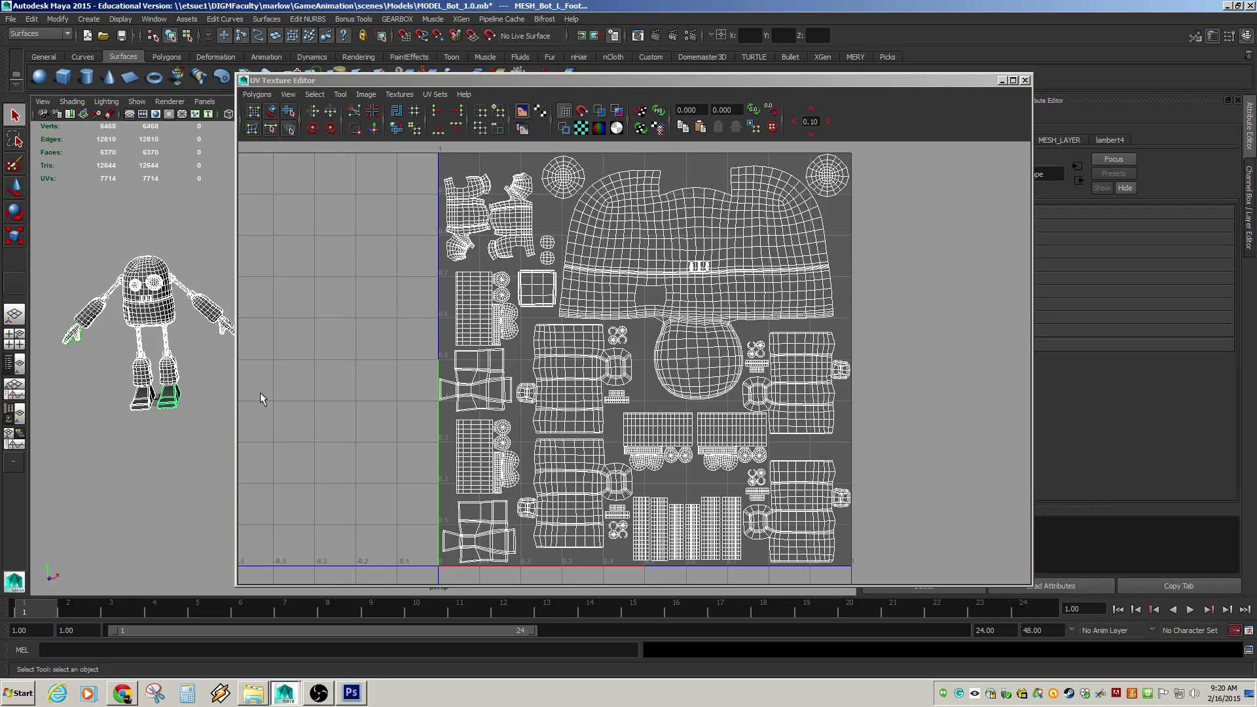
pyautogui.click(660, 267)
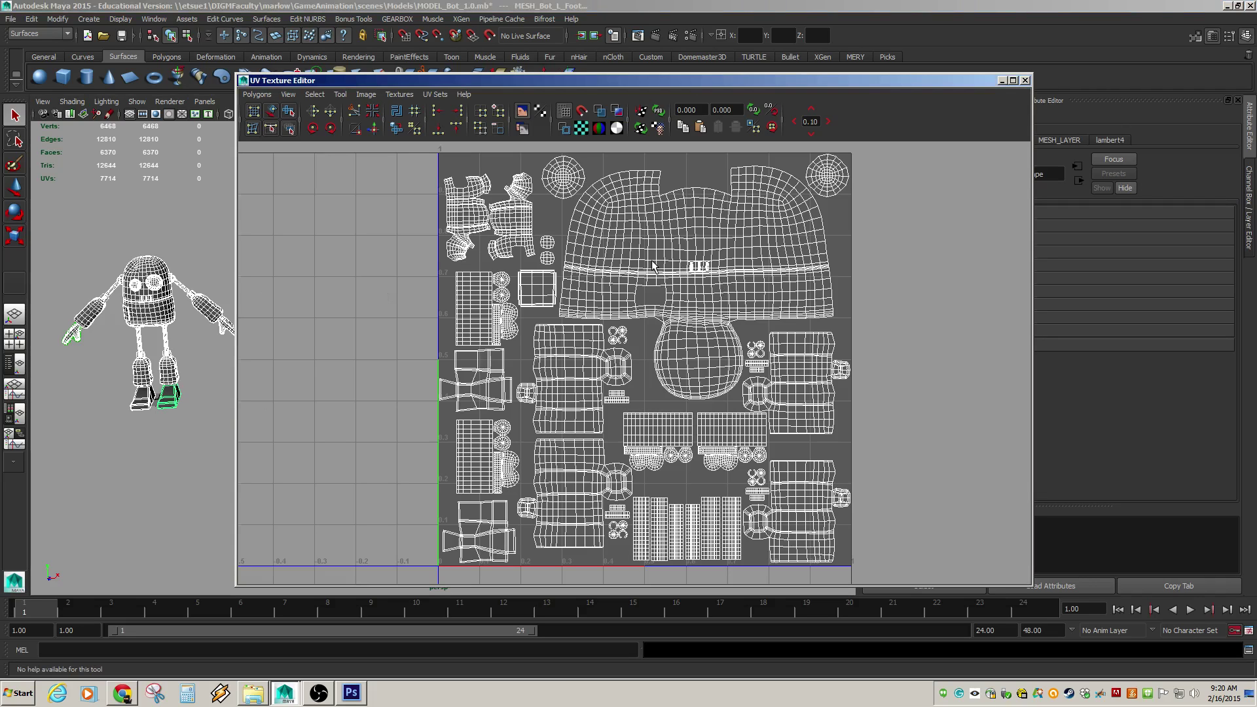
pyautogui.moveTo(678, 265); pyautogui.dragTo(693, 262, button='right')
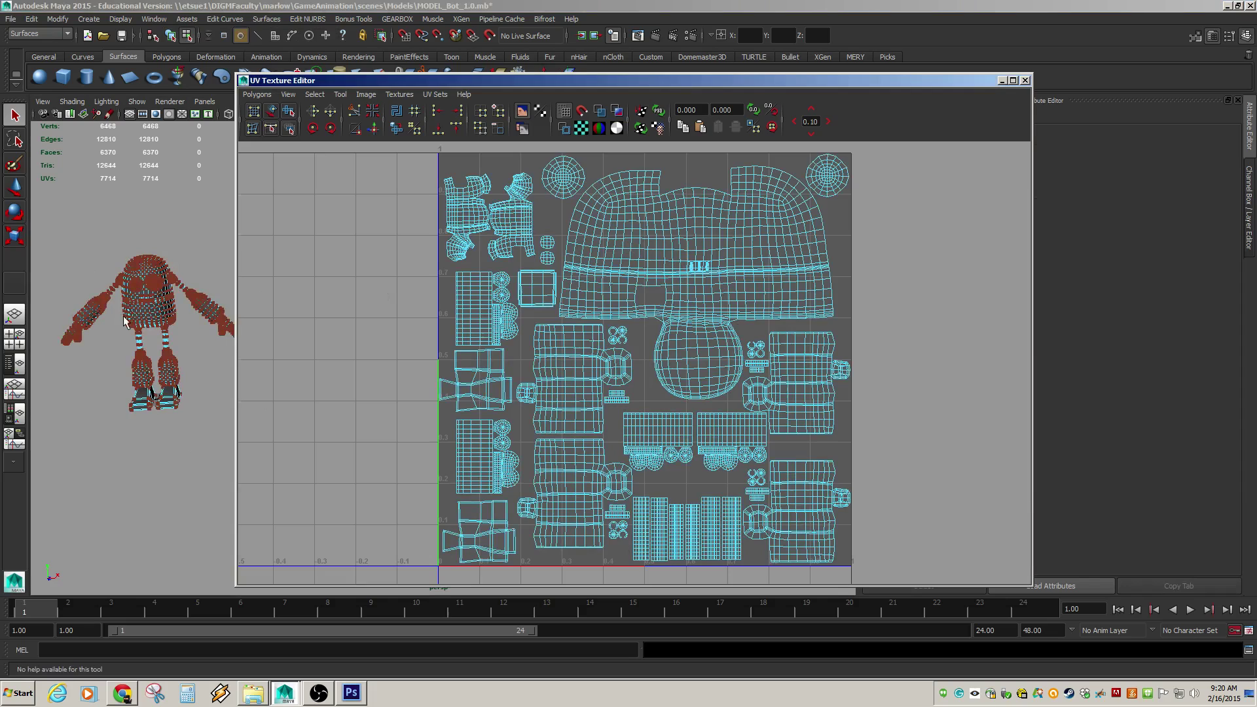
pyautogui.click(176, 300)
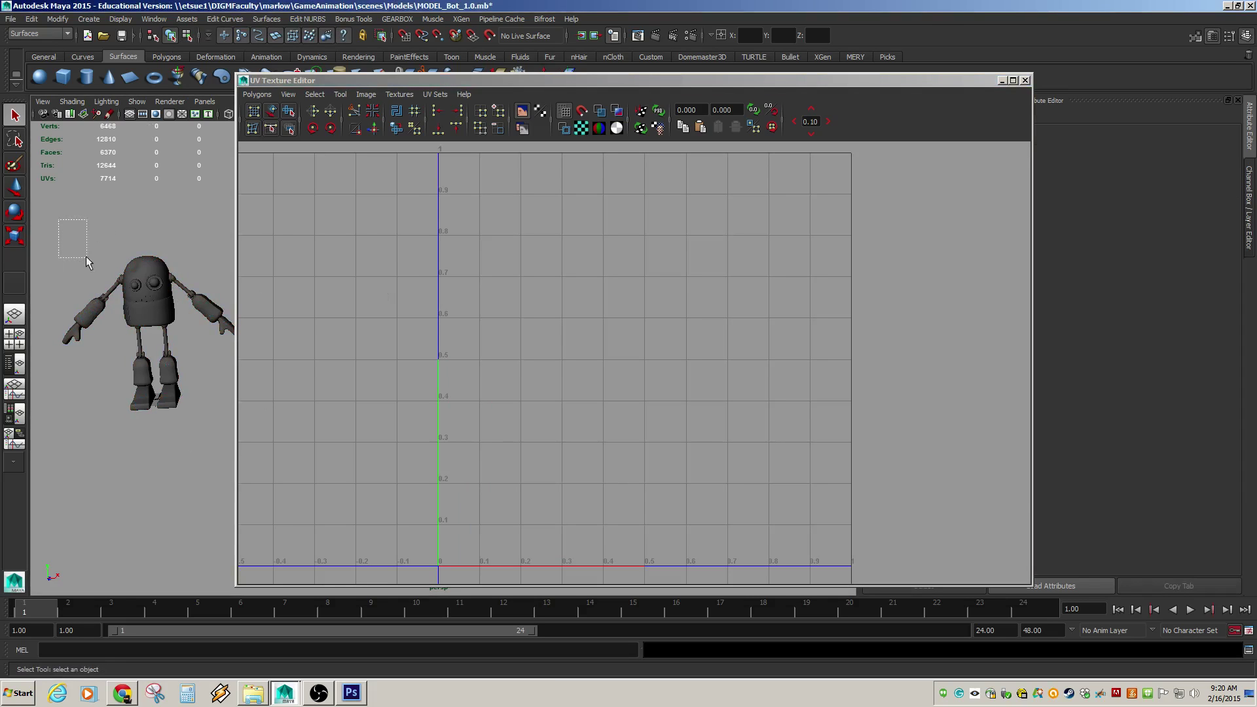
pyautogui.moveTo(85, 256); pyautogui.dragTo(231, 418)
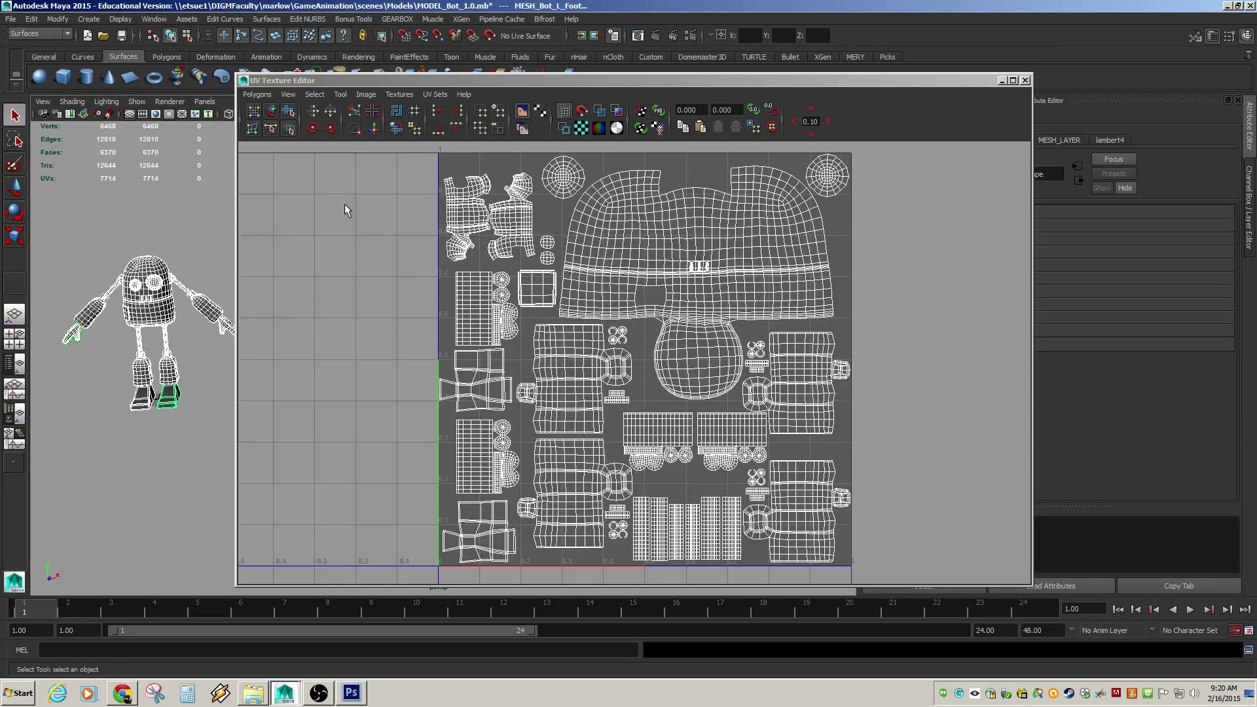
# Start a UV Snapshot of the selected meshes and name the output file TempforVideo in the project's images folder.
pyautogui.click(257, 94)
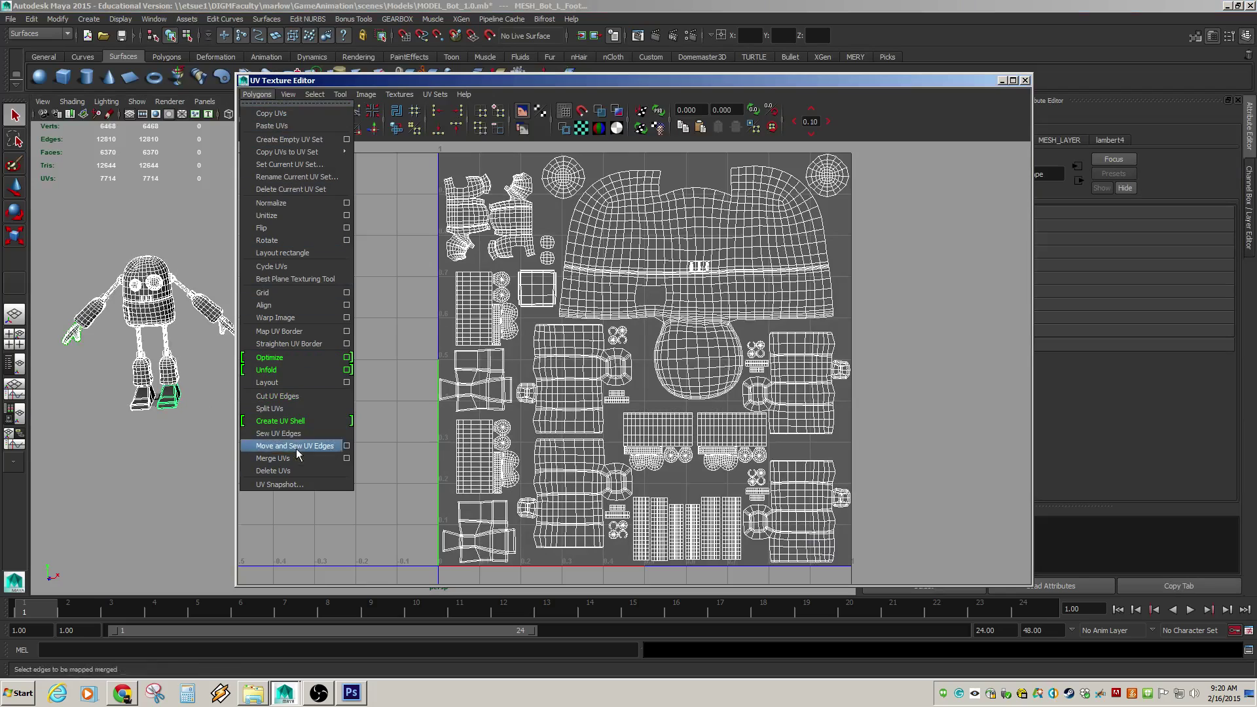
pyautogui.click(293, 485)
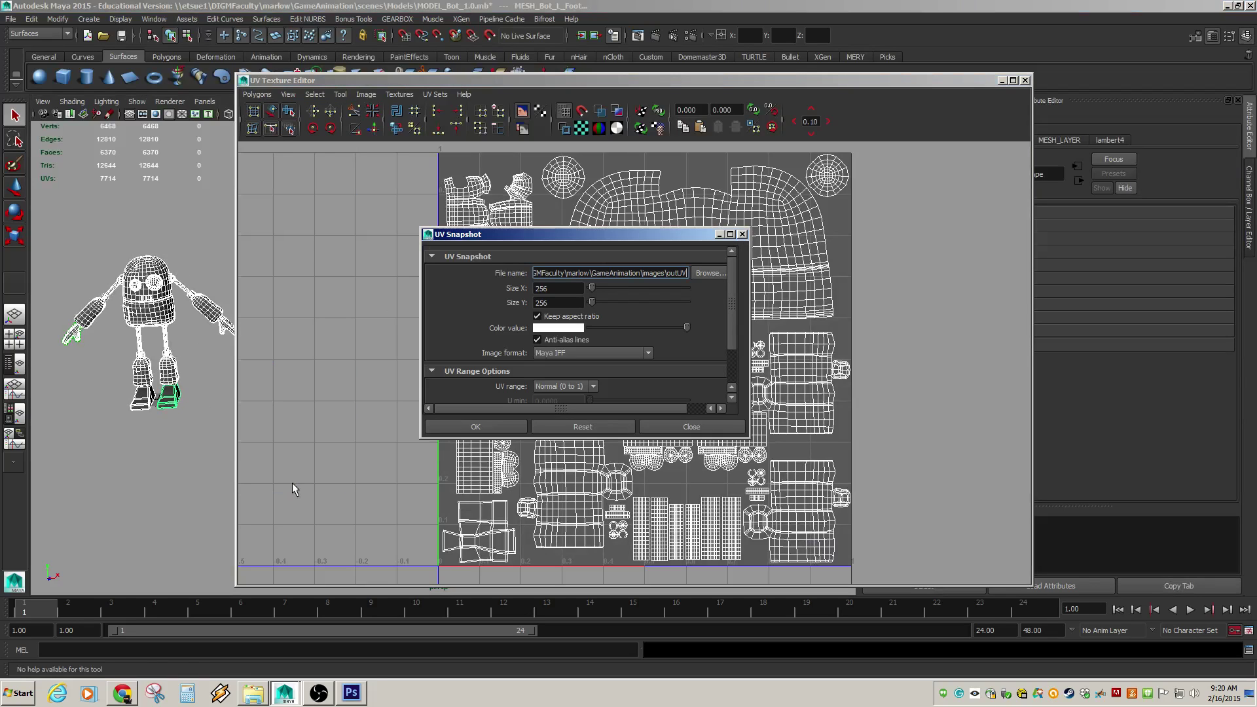
pyautogui.moveTo(542, 273); pyautogui.dragTo(688, 275)
pyautogui.click(668, 275)
pyautogui.write('TempforVideo')
# Set the UV snapshot's size to 2048 in both X and Y.
pyautogui.click(561, 288)
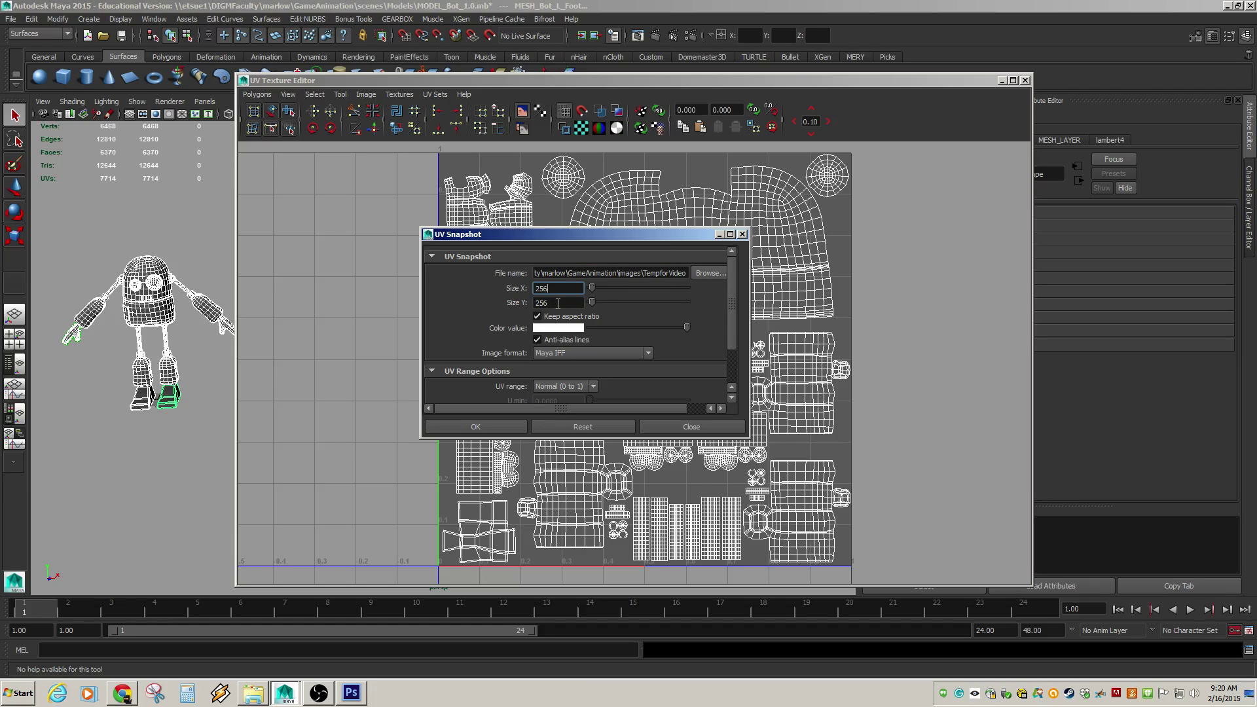
pyautogui.moveTo(561, 288); pyautogui.dragTo(451, 295)
pyautogui.write('2048')
pyautogui.click(558, 302)
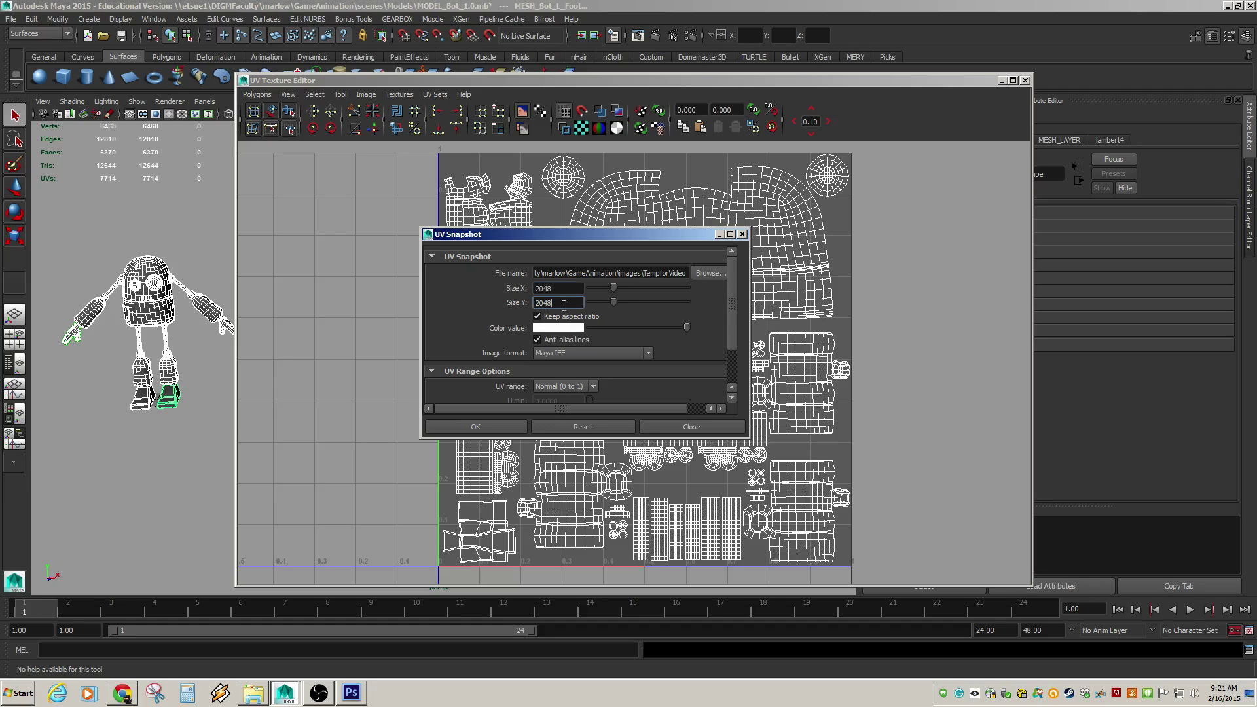
# Choose PNG as the snapshot's image format and save the UV snapshot.
pyautogui.click(575, 354)
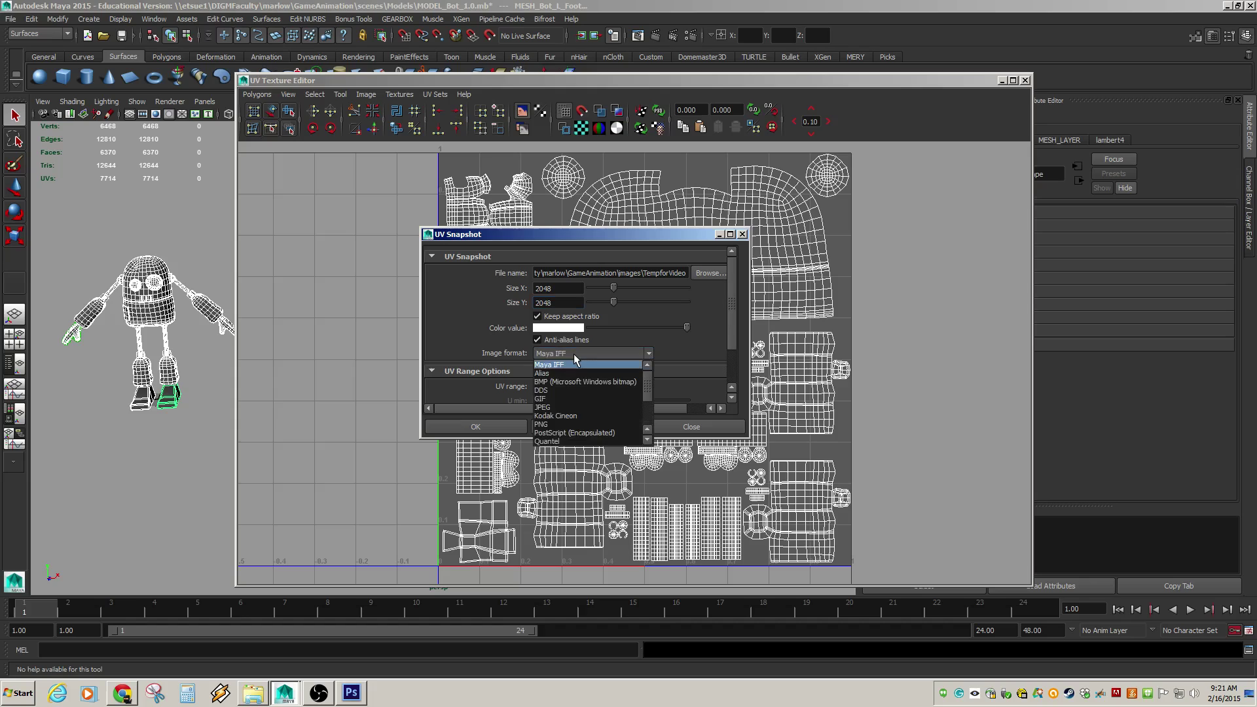
pyautogui.click(565, 423)
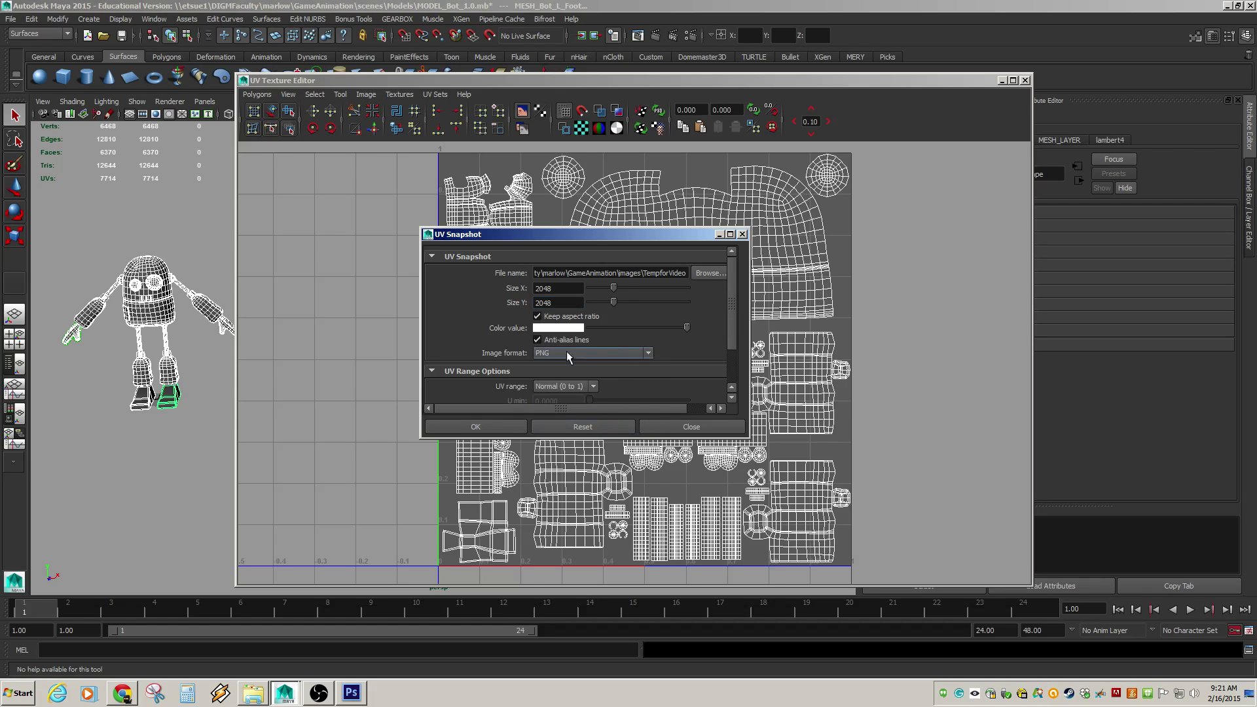
pyautogui.scroll(-4, 732, 313)
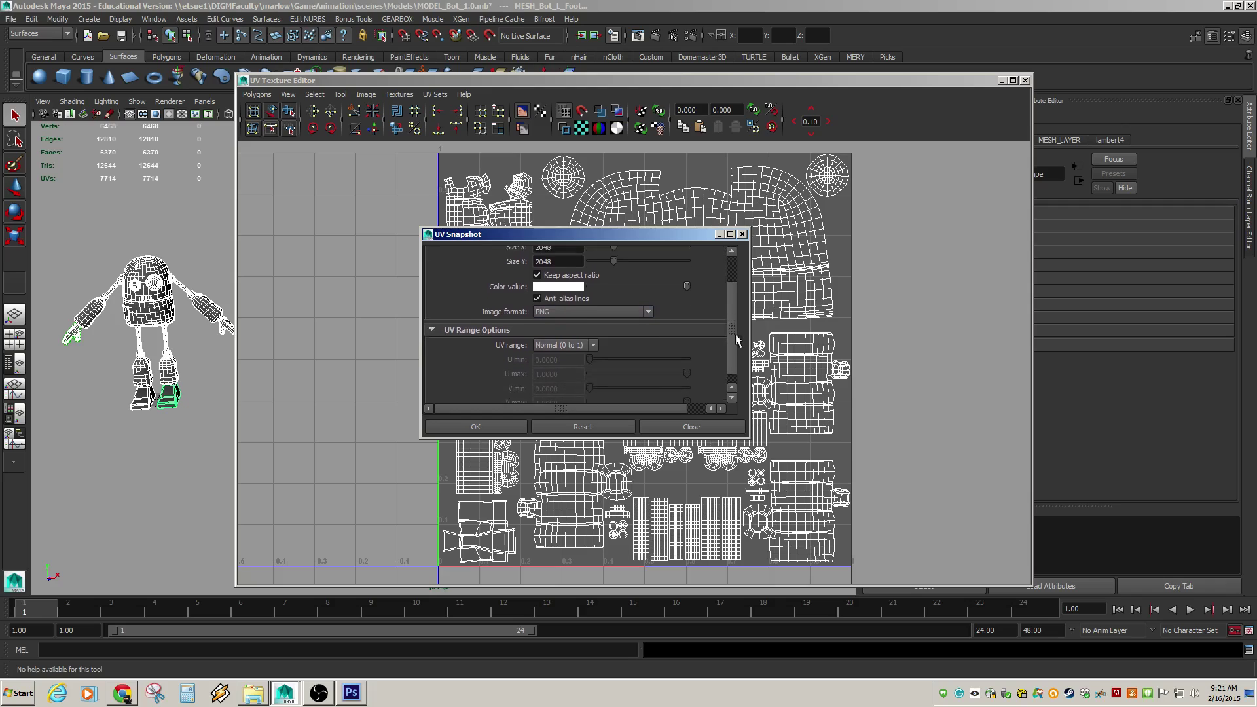
pyautogui.click(578, 303)
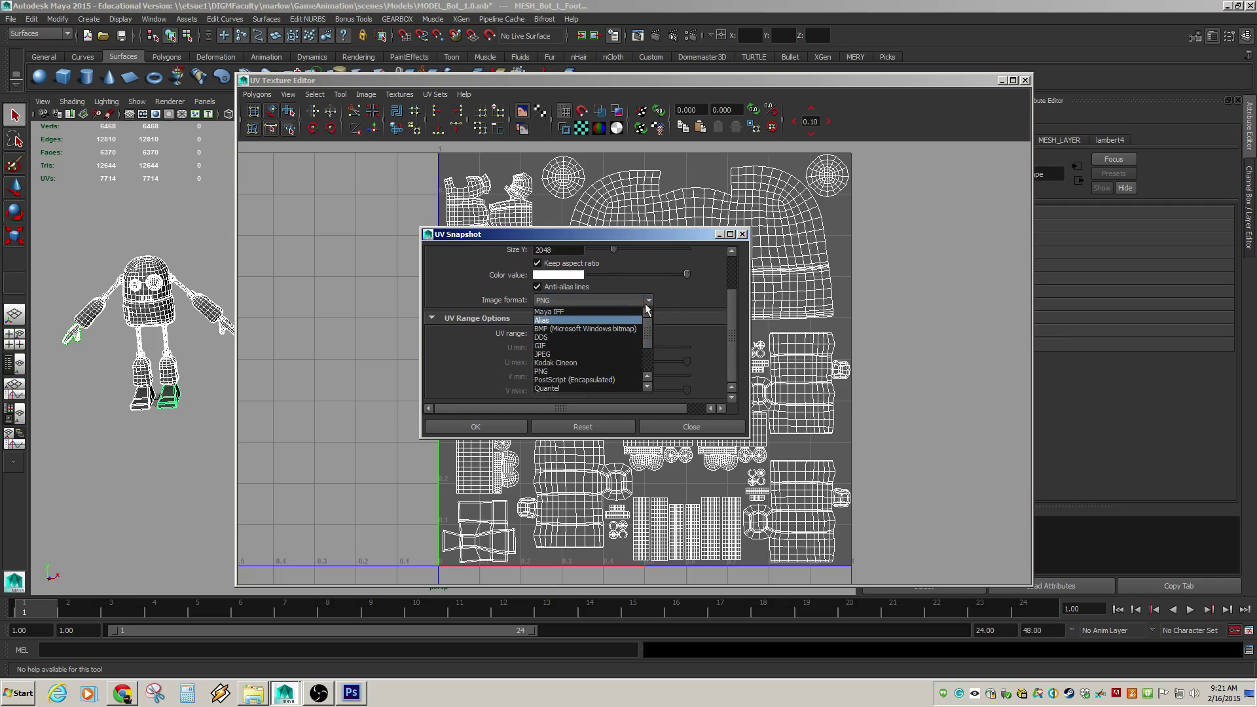
pyautogui.click(555, 370)
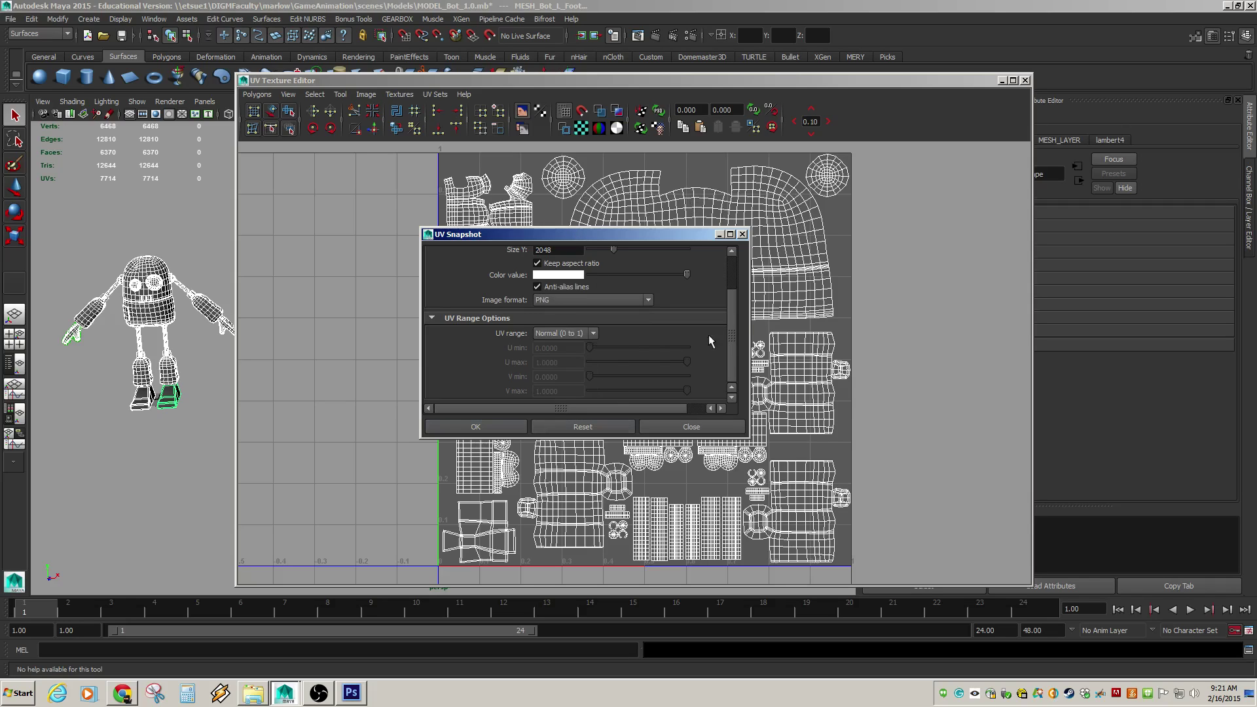
pyautogui.moveTo(736, 328); pyautogui.dragTo(721, 303)
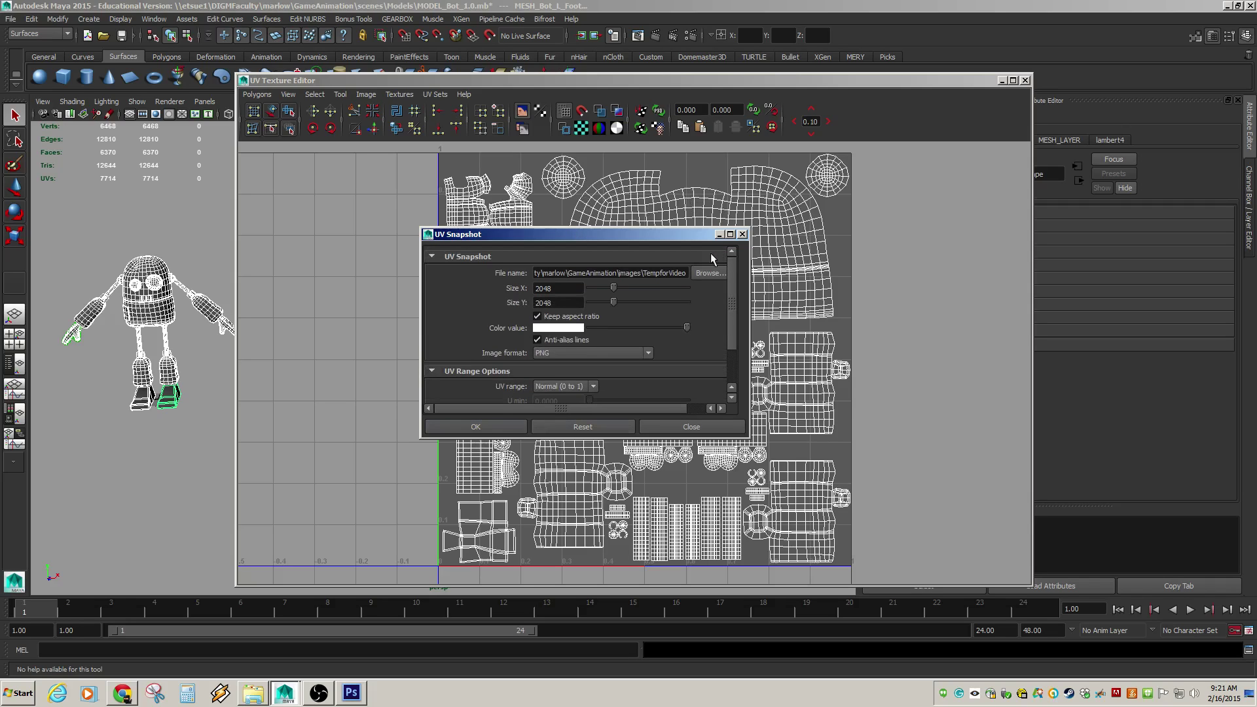
pyautogui.click(497, 426)
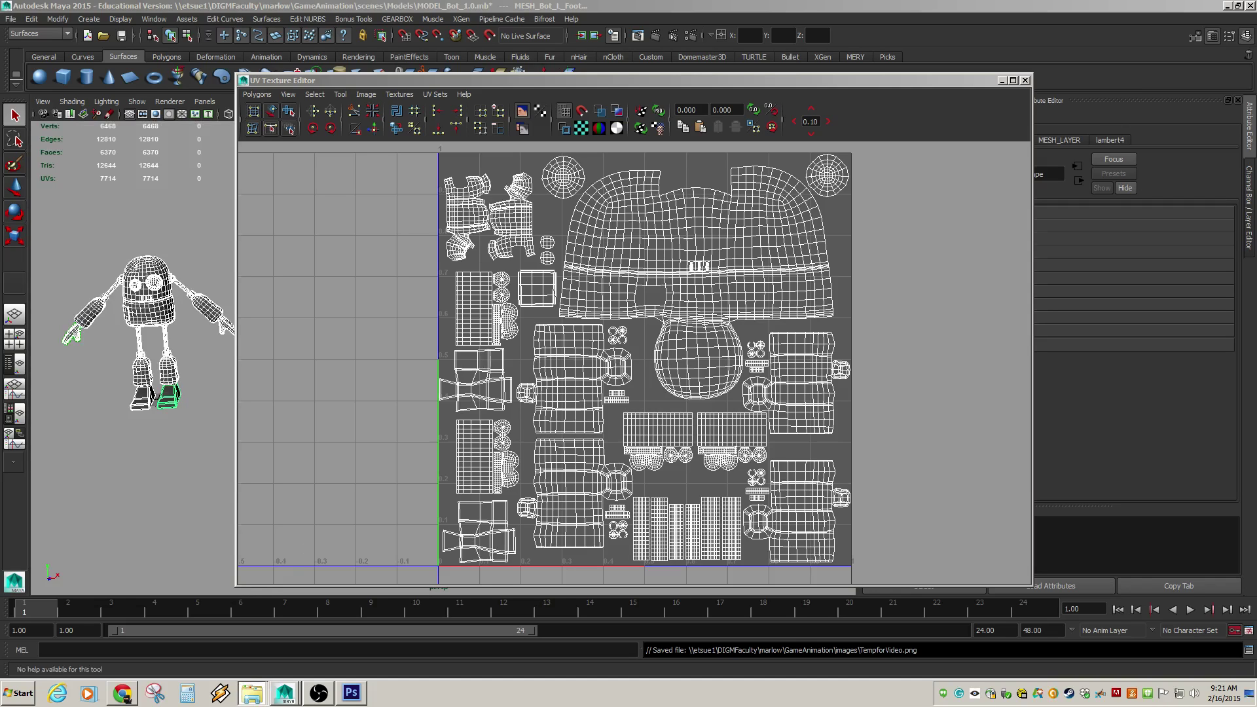
# Switch to Windows Explorer and browse the DIGMFaculty share to the GameAnimation\images folder, down to the end of its file list.
pyautogui.hotkey('alt', 'Tab')
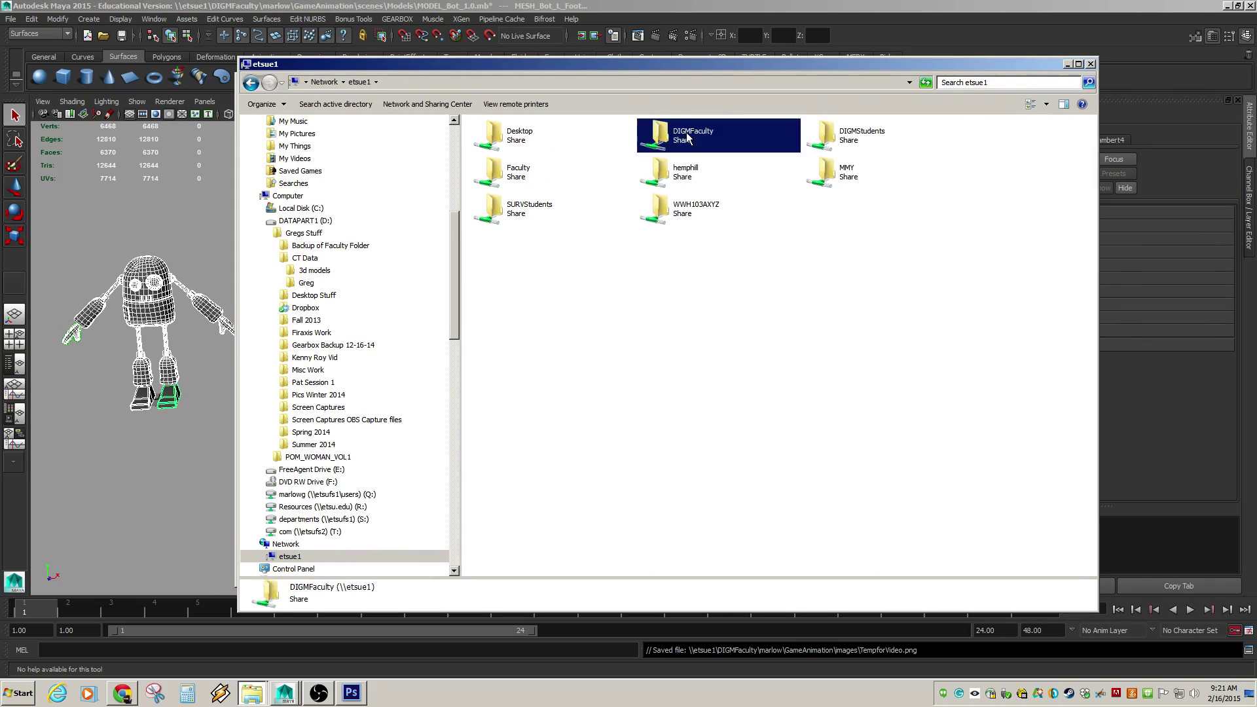
pyautogui.doubleClick(691, 137)
pyautogui.doubleClick(499, 270)
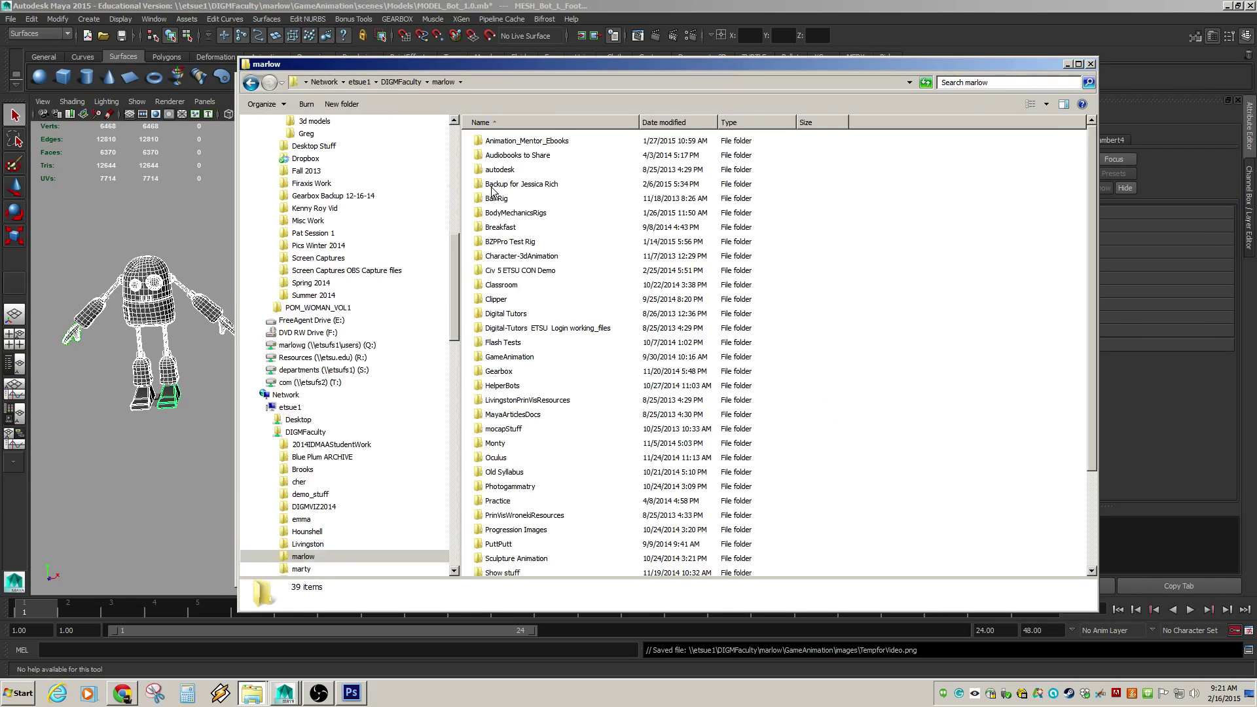
pyautogui.doubleClick(503, 360)
pyautogui.doubleClick(514, 211)
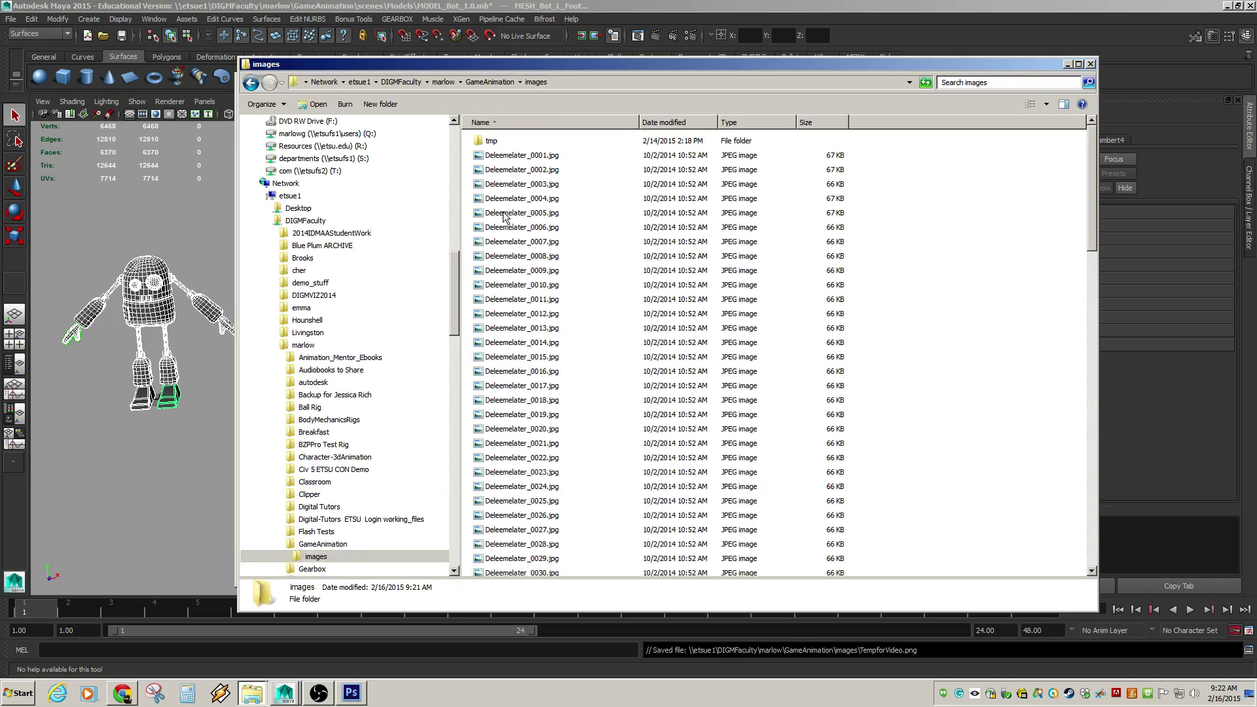
pyautogui.scroll(-6, 608, 301)
pyautogui.moveTo(1092, 234); pyautogui.dragTo(1069, 489)
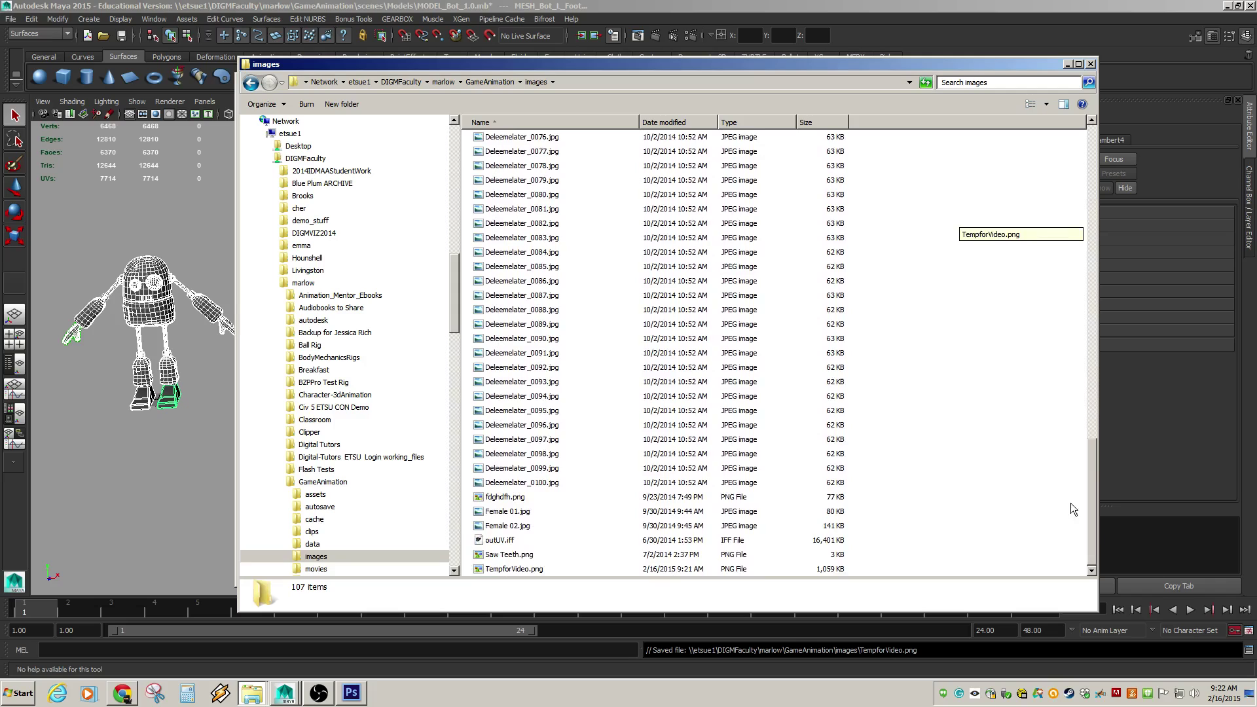
# Open TempforVideo.png from the images folder in Photoshop and inspect its UV lines up close.
pyautogui.click(509, 569)
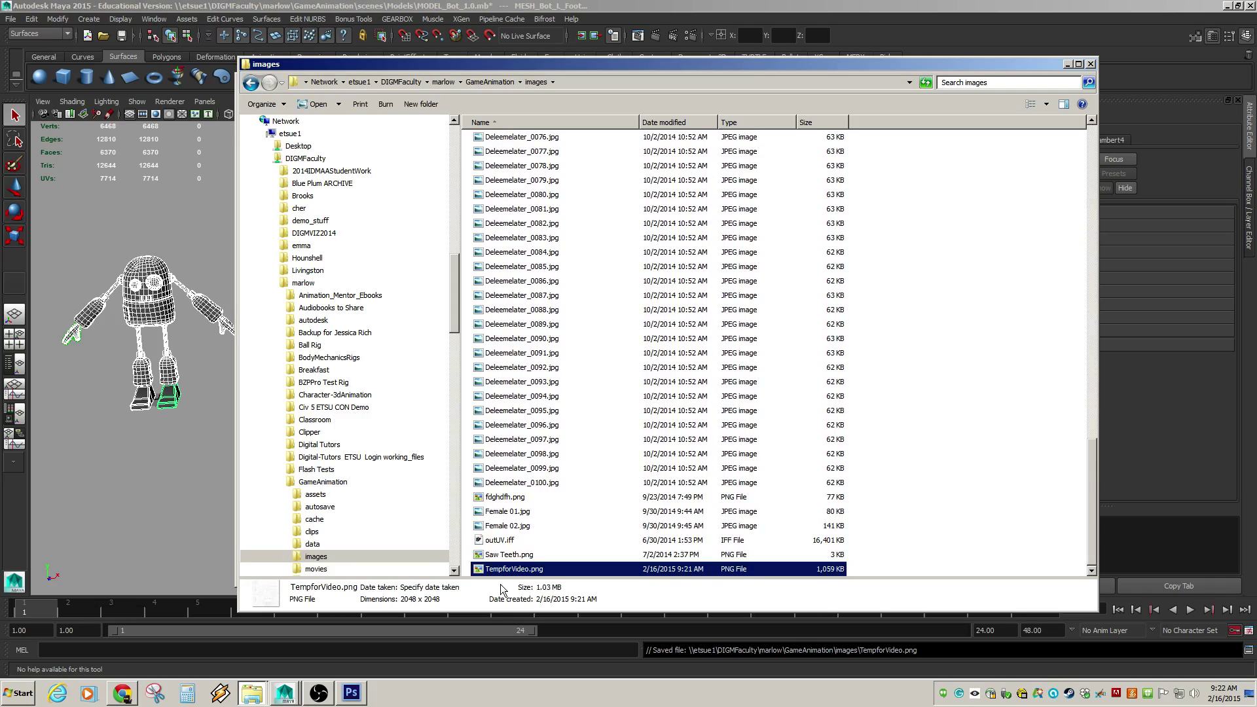
pyautogui.click(351, 692)
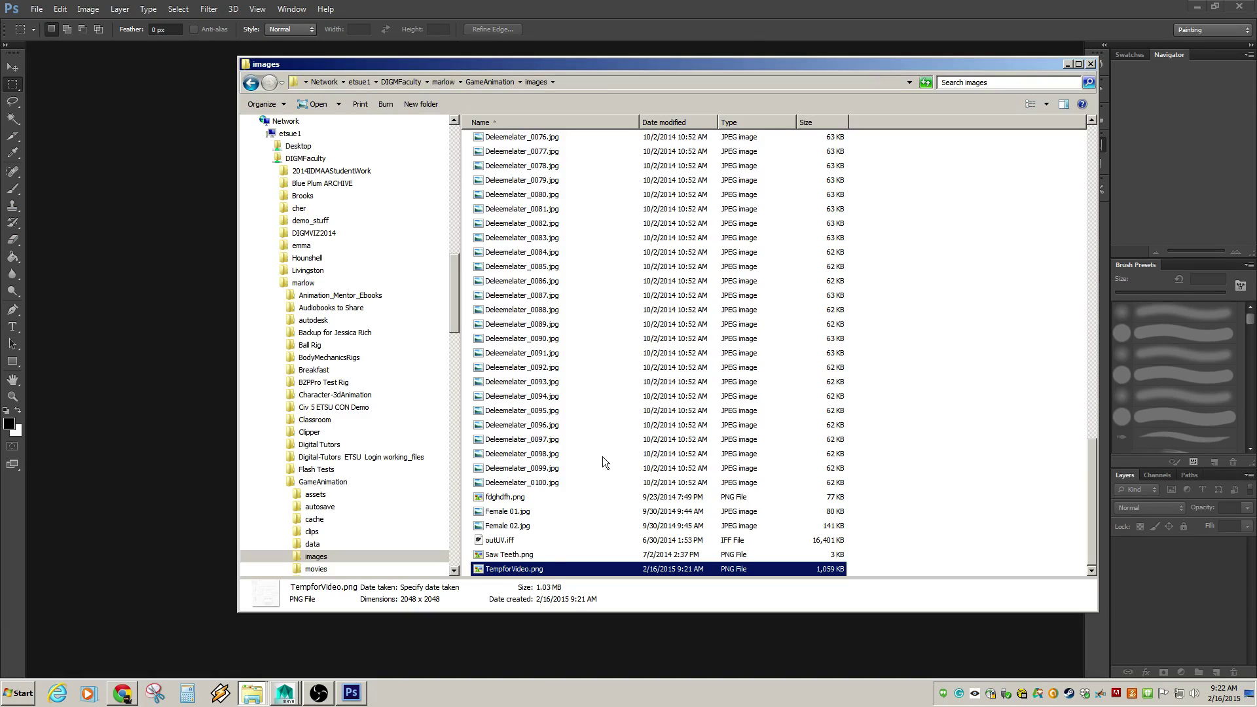
pyautogui.moveTo(545, 573); pyautogui.dragTo(197, 285)
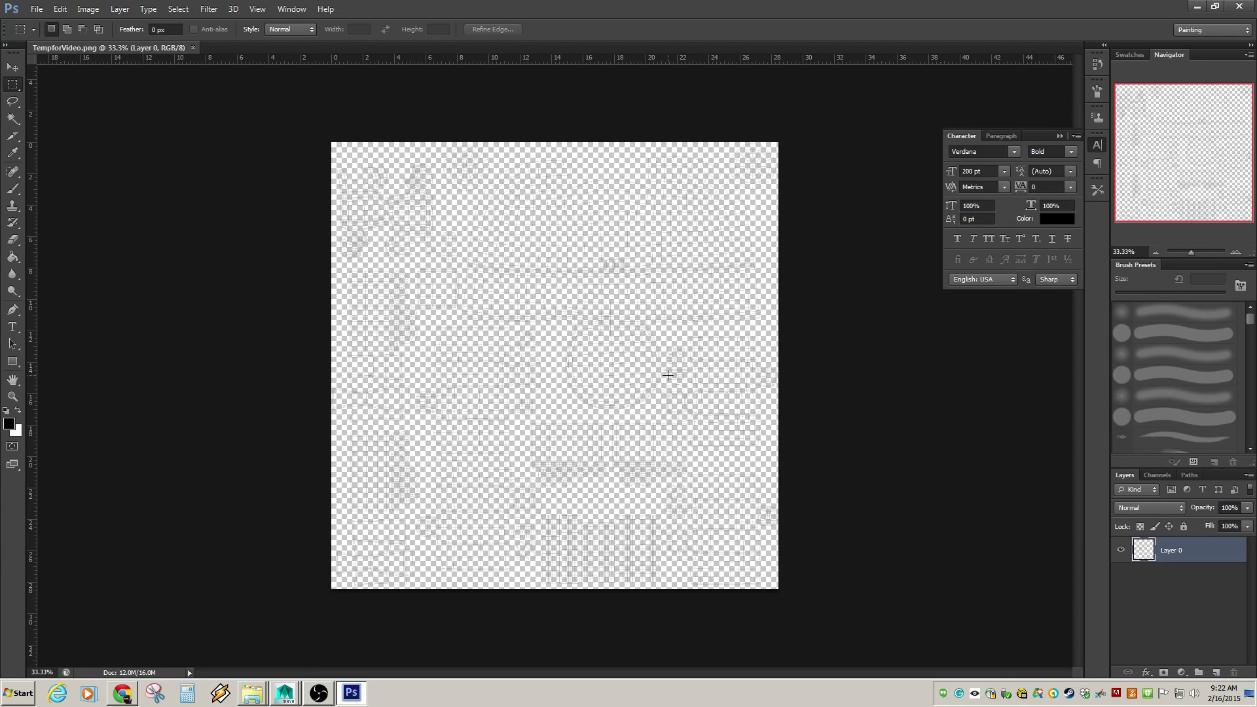
pyautogui.keyDown('alt'); pyautogui.scroll(3, 580, 391); pyautogui.keyUp('alt')
pyautogui.keyDown('alt'); pyautogui.scroll(3, 580, 391); pyautogui.keyUp('alt')
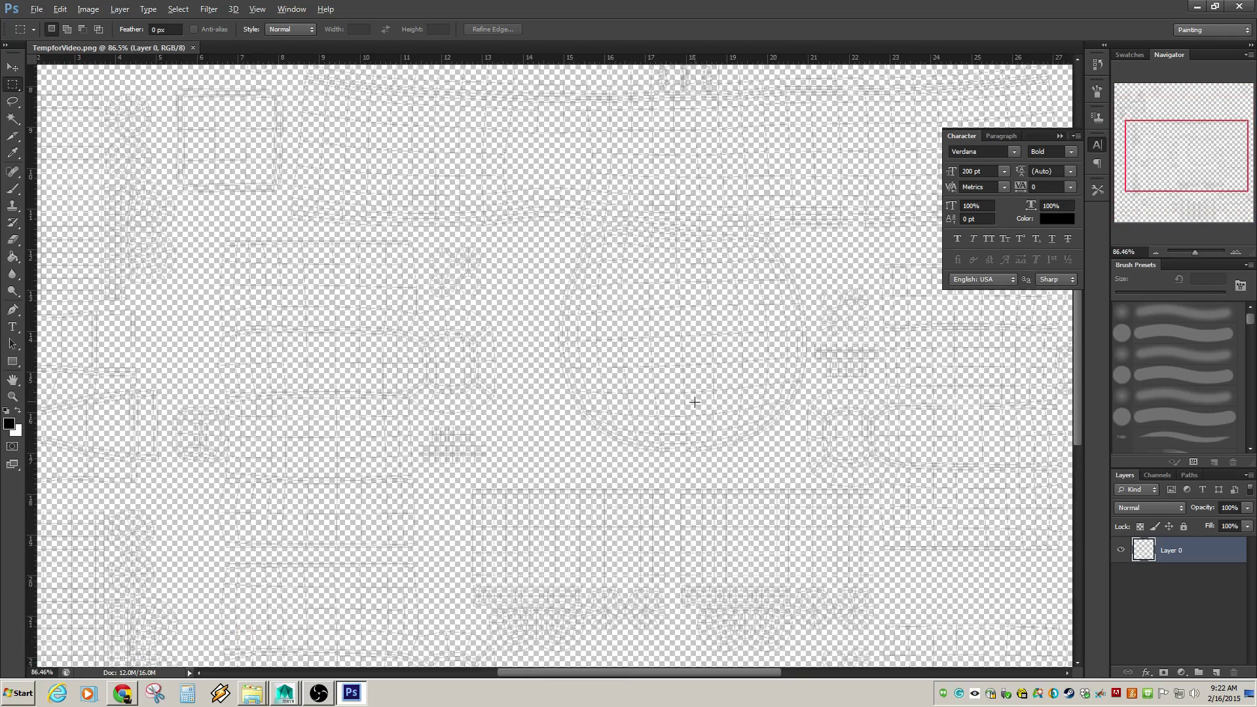
pyautogui.keyDown('alt'); pyautogui.scroll(4, 694, 396); pyautogui.keyUp('alt')
pyautogui.keyDown('alt'); pyautogui.scroll(1, 705, 393); pyautogui.keyUp('alt')
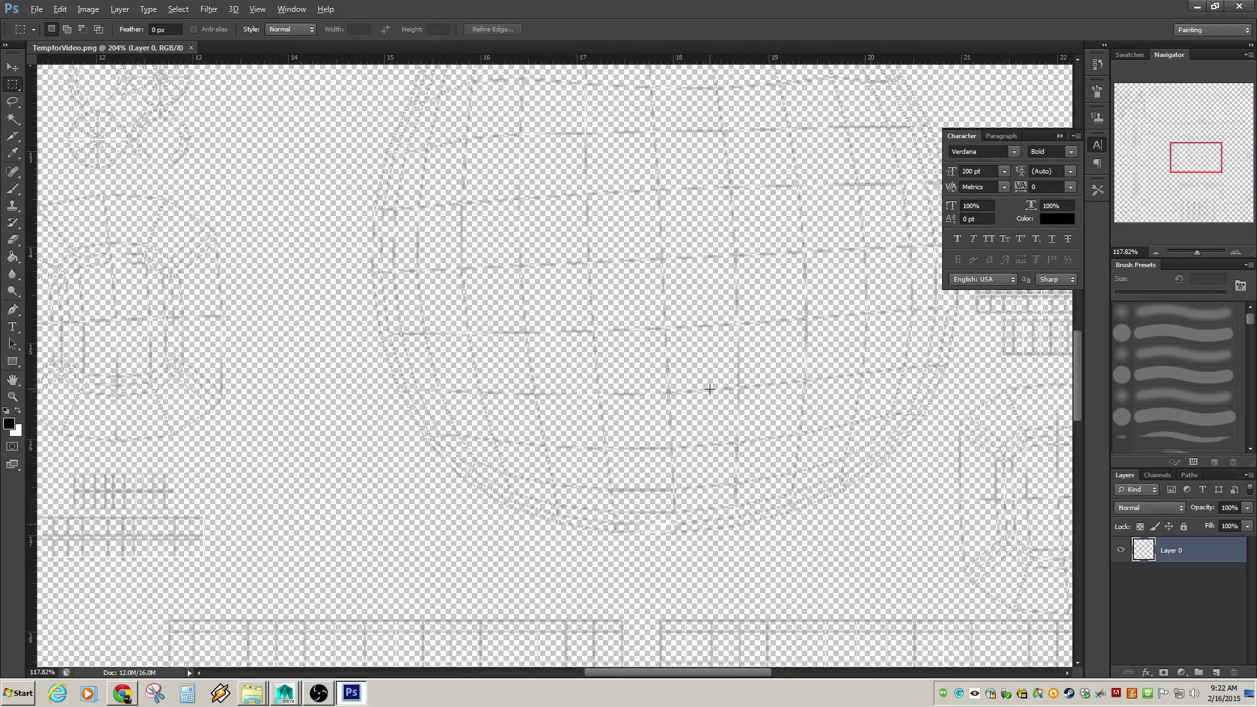
pyautogui.keyDown('alt'); pyautogui.scroll(-14, 709, 389); pyautogui.keyUp('alt')
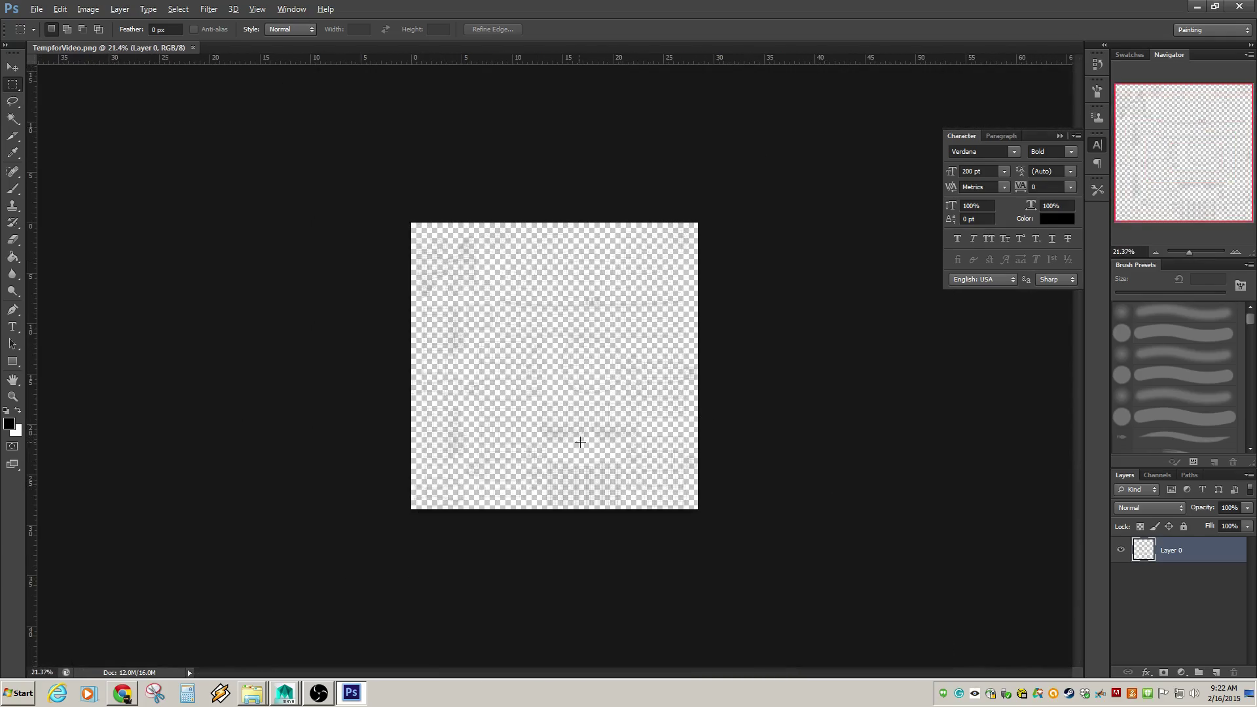
# Add a new layer and place it beneath the UV wireframe layer, Layer 0.
pyautogui.press('alt')
pyautogui.click(1214, 672)
pyautogui.moveTo(1185, 559); pyautogui.dragTo(1186, 591)
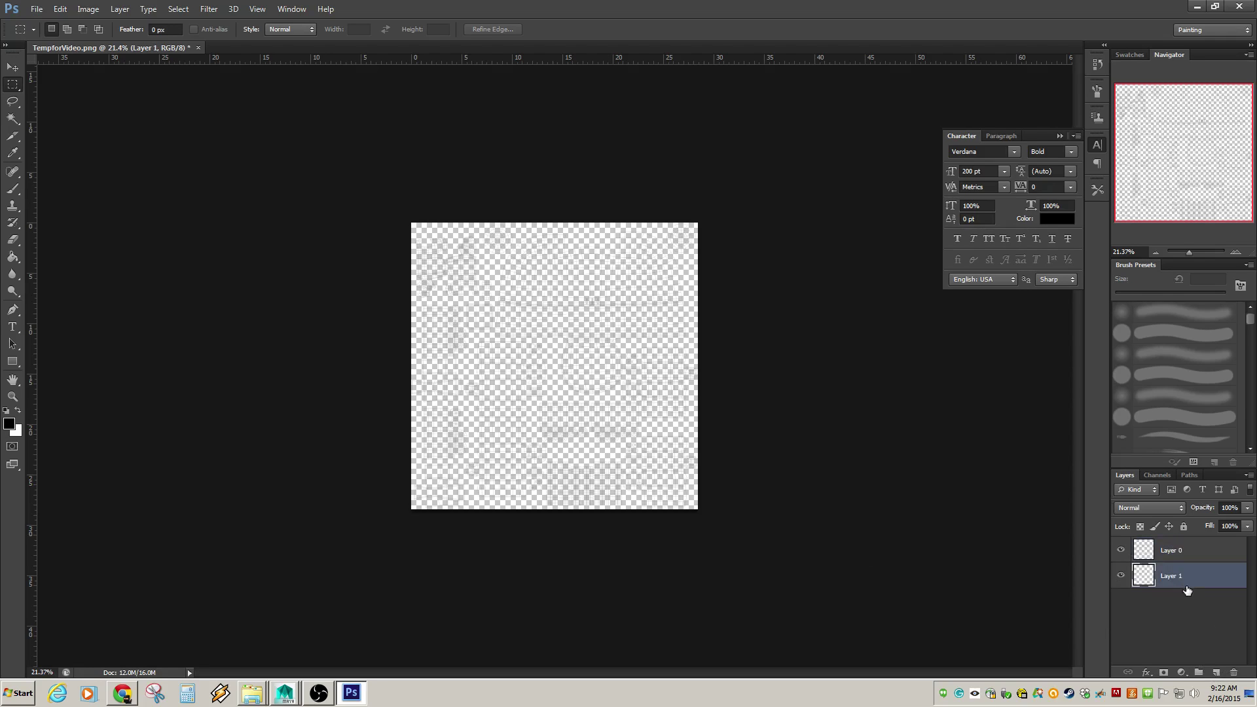
# Make white the foreground colour and fill Layer 1 with it using the Paint Bucket tool.
pyautogui.click(18, 411)
pyautogui.click(13, 257)
pyautogui.click(447, 313)
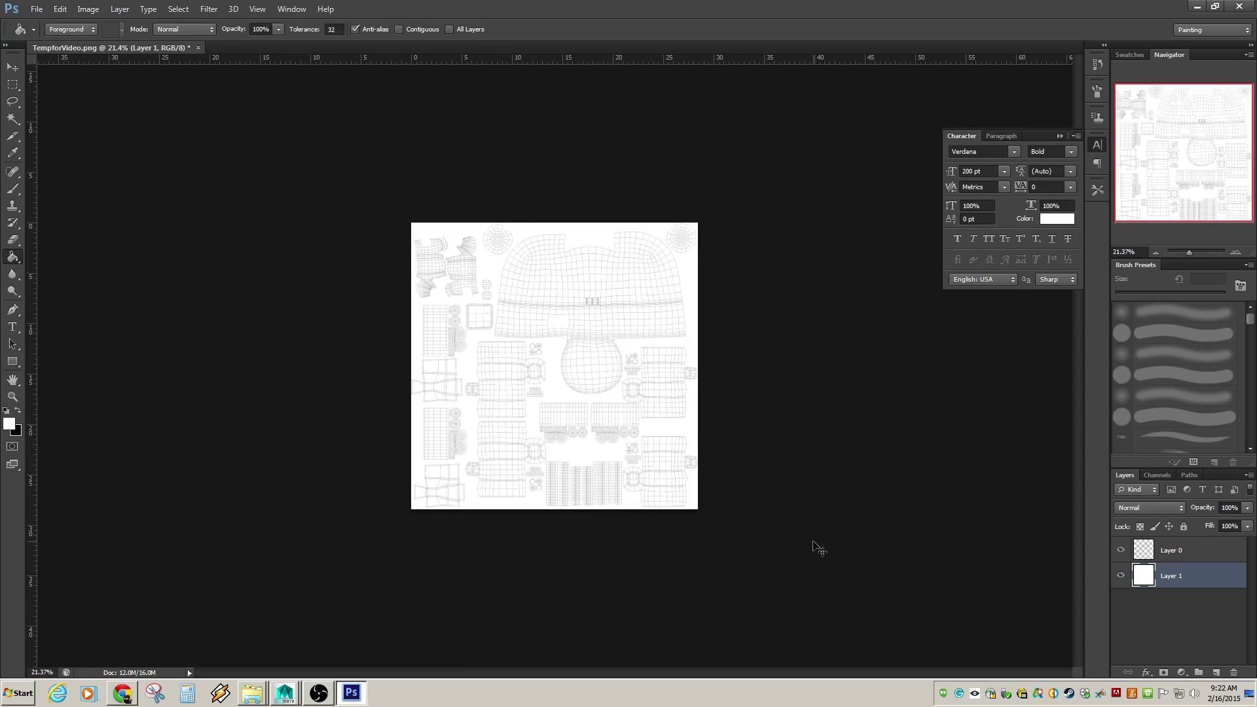
# Undo the white fill of Layer 1, fill the layer with white again, and inspect the UV wireframe up close.
pyautogui.hotkey('ctrl', 'z')
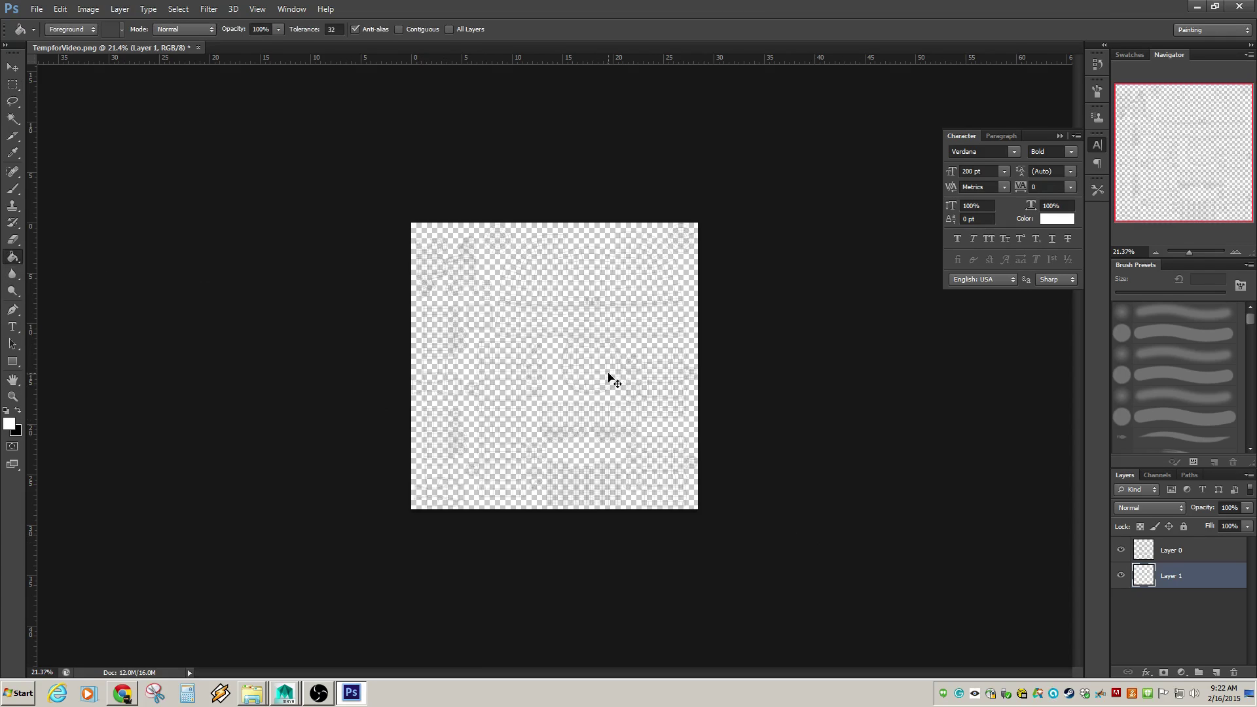
pyautogui.click(479, 374)
pyautogui.keyDown('alt'); pyautogui.scroll(2, 576, 358); pyautogui.keyUp('alt')
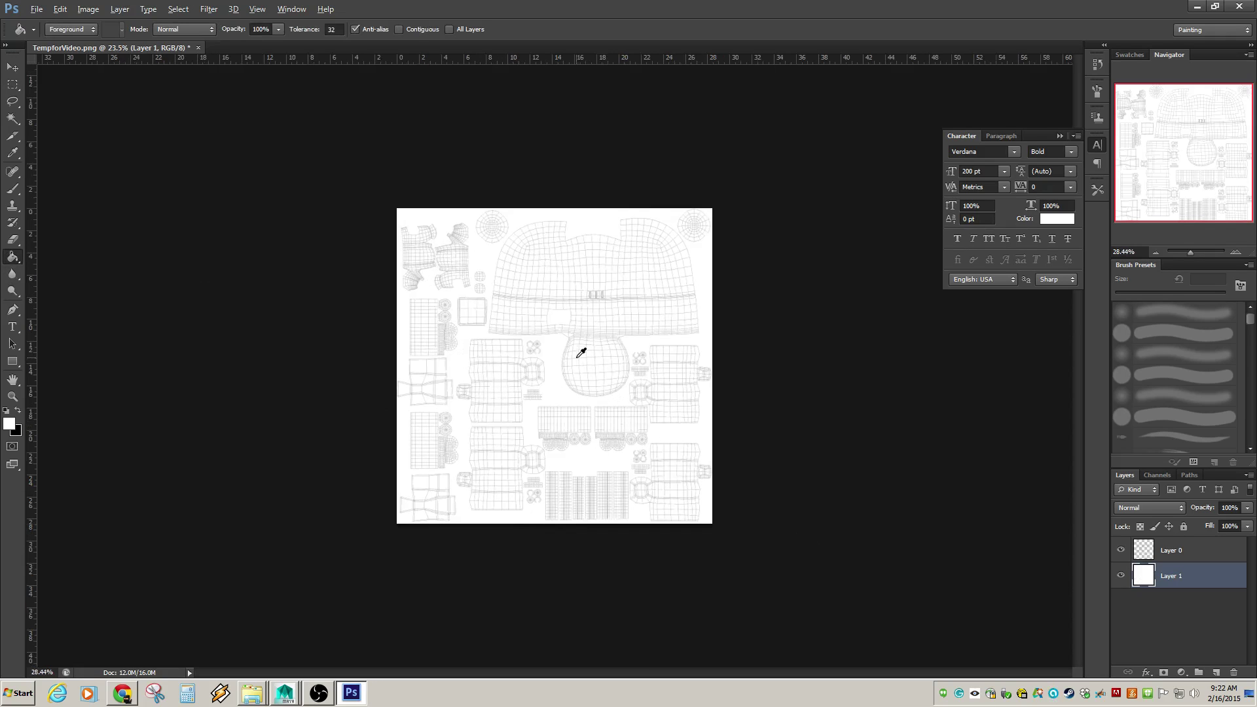
pyautogui.keyDown('alt'); pyautogui.scroll(5, 581, 353); pyautogui.keyUp('alt')
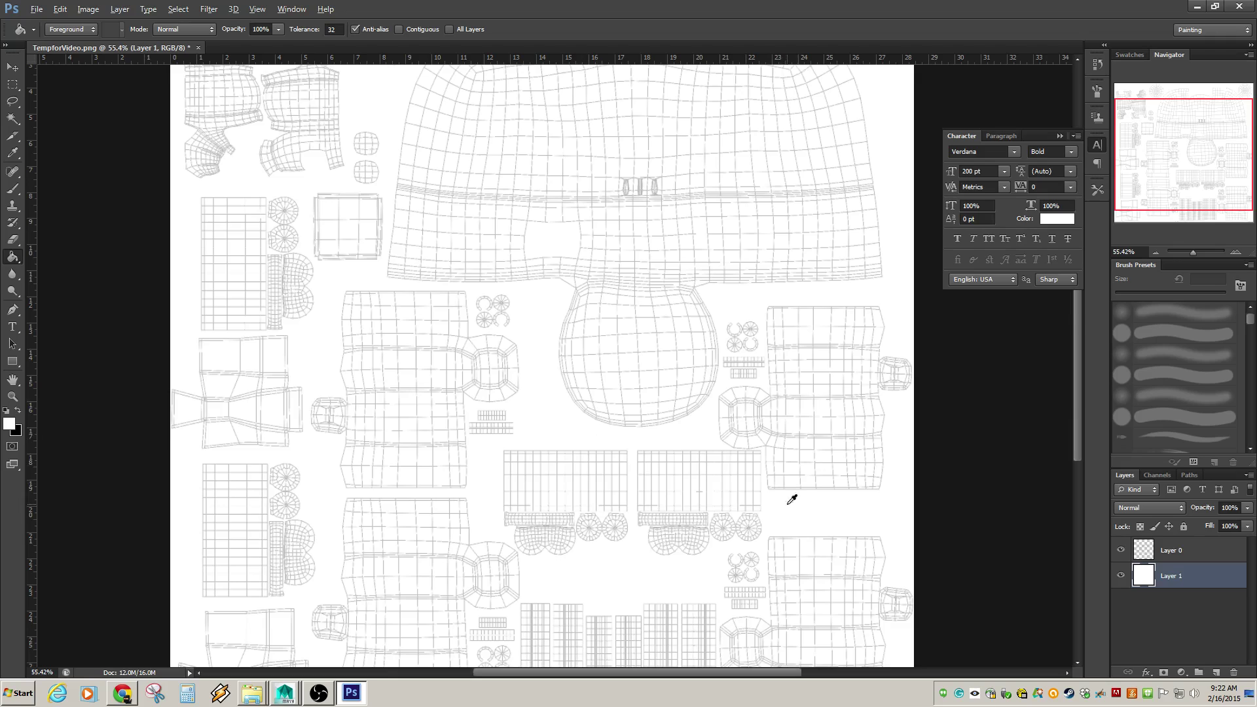
pyautogui.keyDown('alt'); pyautogui.scroll(-2, 687, 477); pyautogui.keyUp('alt')
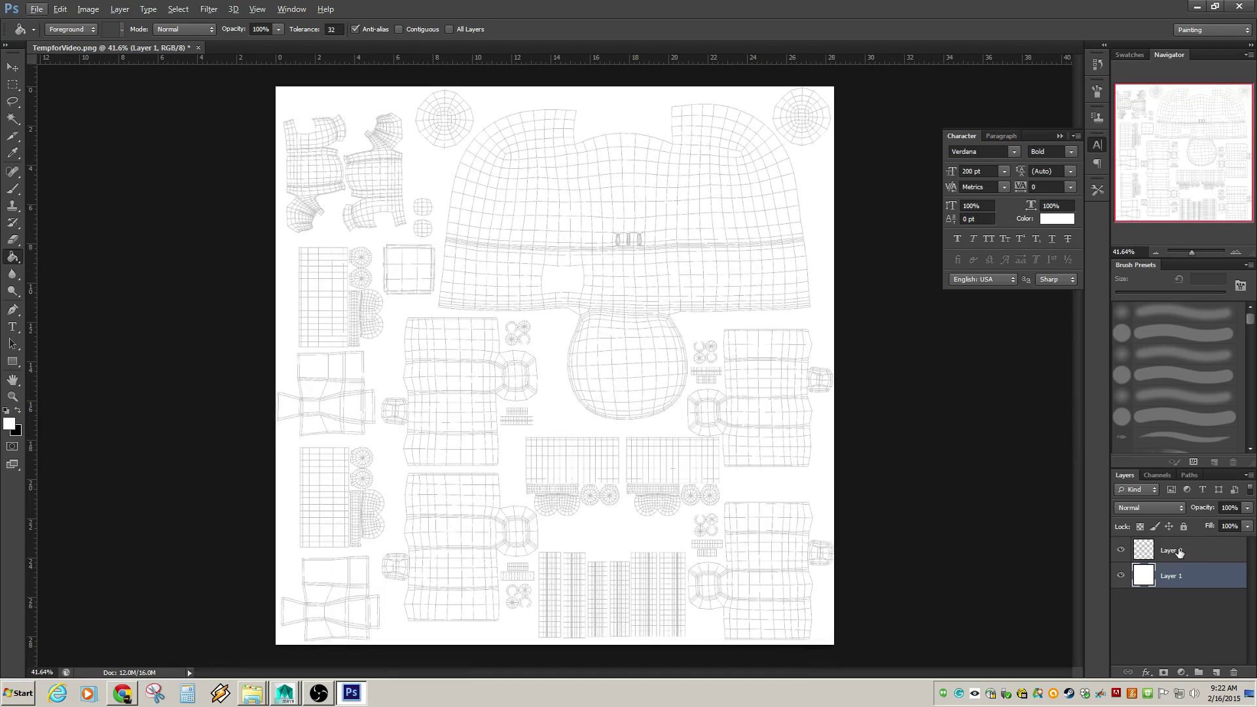
# Hide and show Layer 1 and Layer 0 in turn to compare the white background with the UV wireframe.
pyautogui.click(1179, 551)
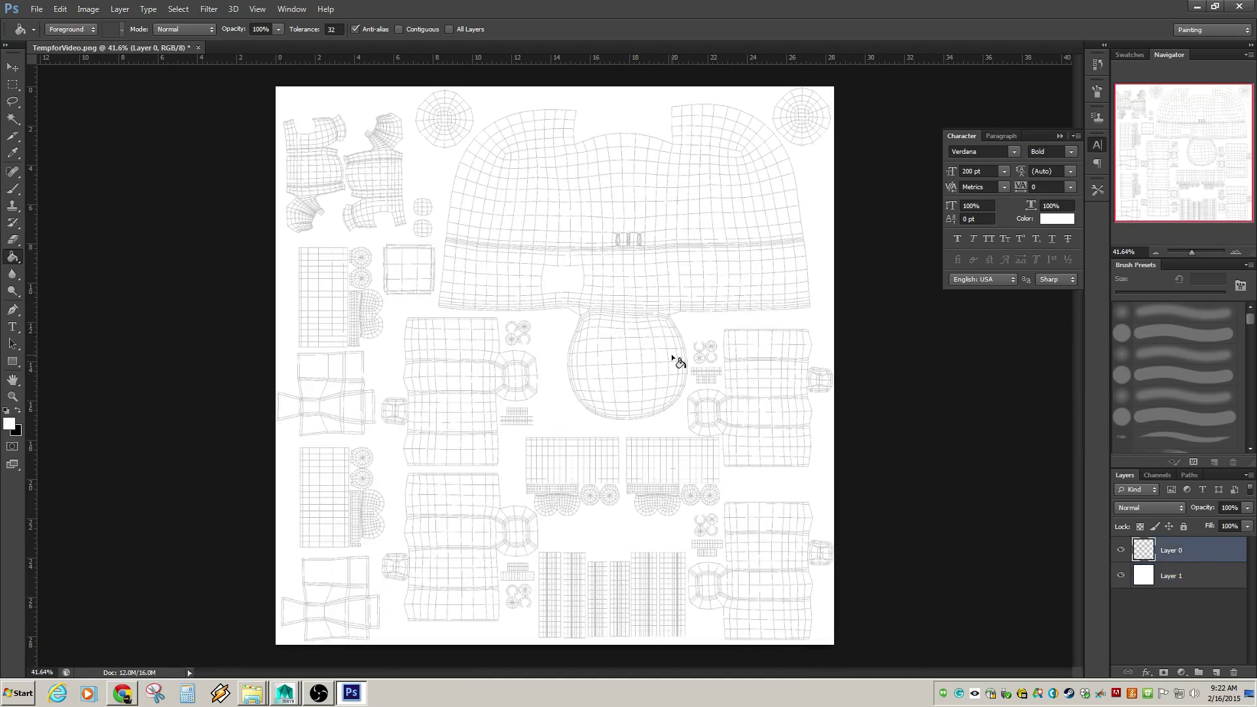
pyautogui.click(1133, 579)
pyautogui.click(1122, 576)
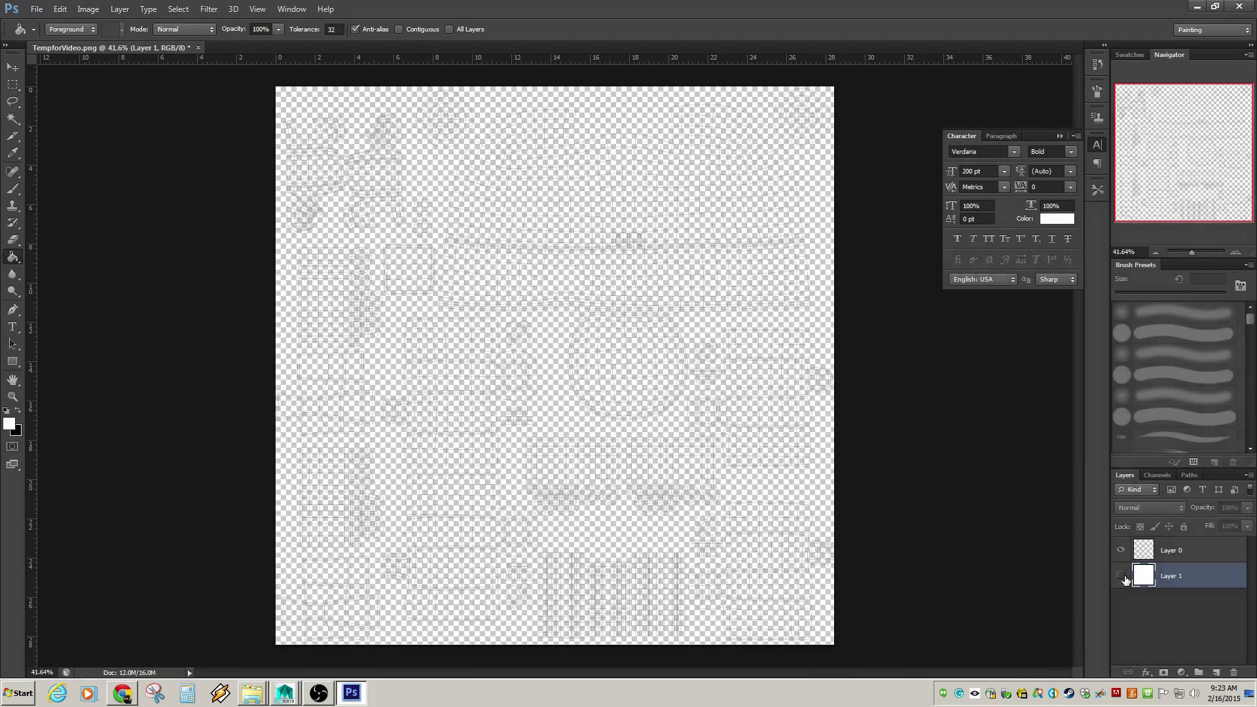
pyautogui.click(1120, 576)
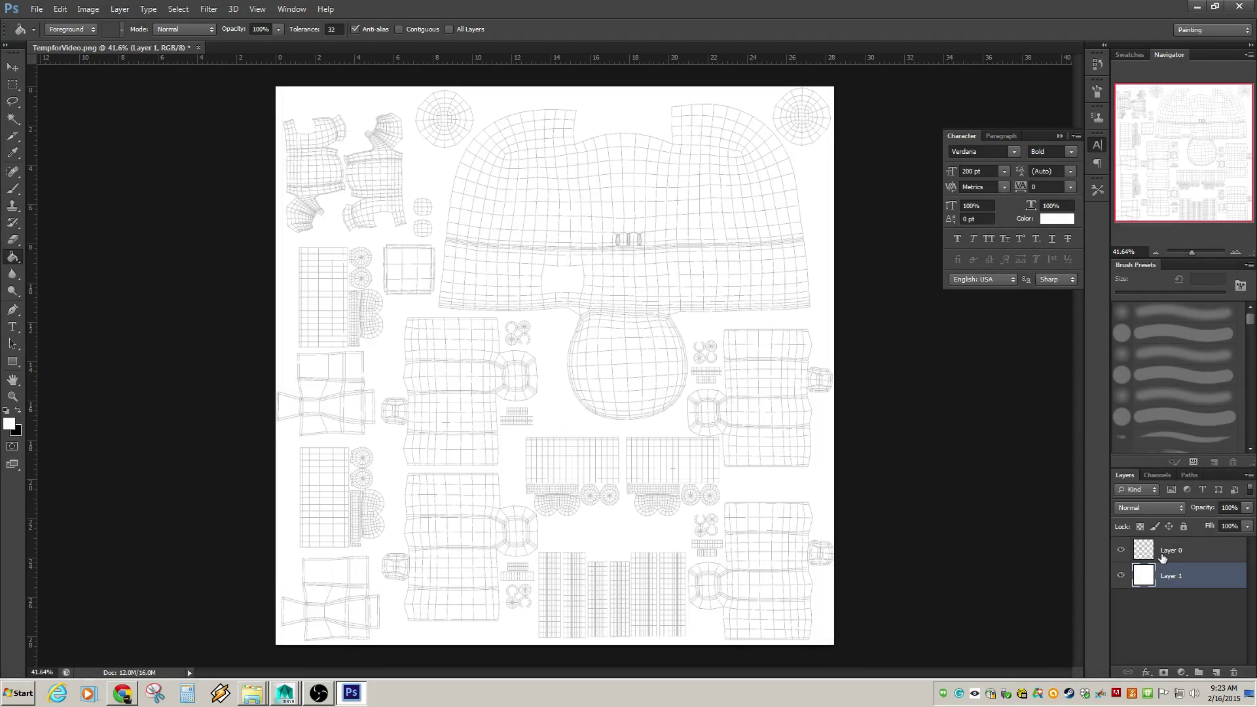
pyautogui.click(1121, 550)
pyautogui.click(1121, 550)
# Try turning Layer 0's wireframe lines white with a Levels adjustment that sets the white input level to 2.
pyautogui.click(1179, 550)
pyautogui.click(87, 9)
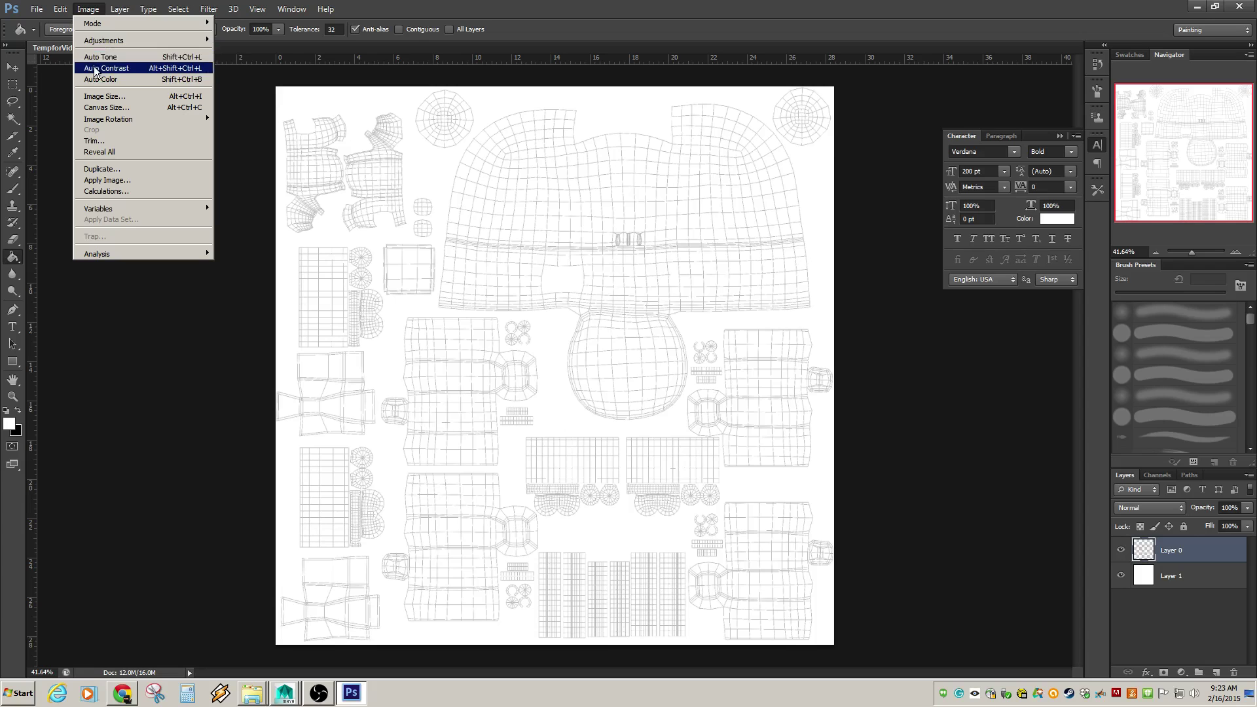
pyautogui.moveTo(100, 44)
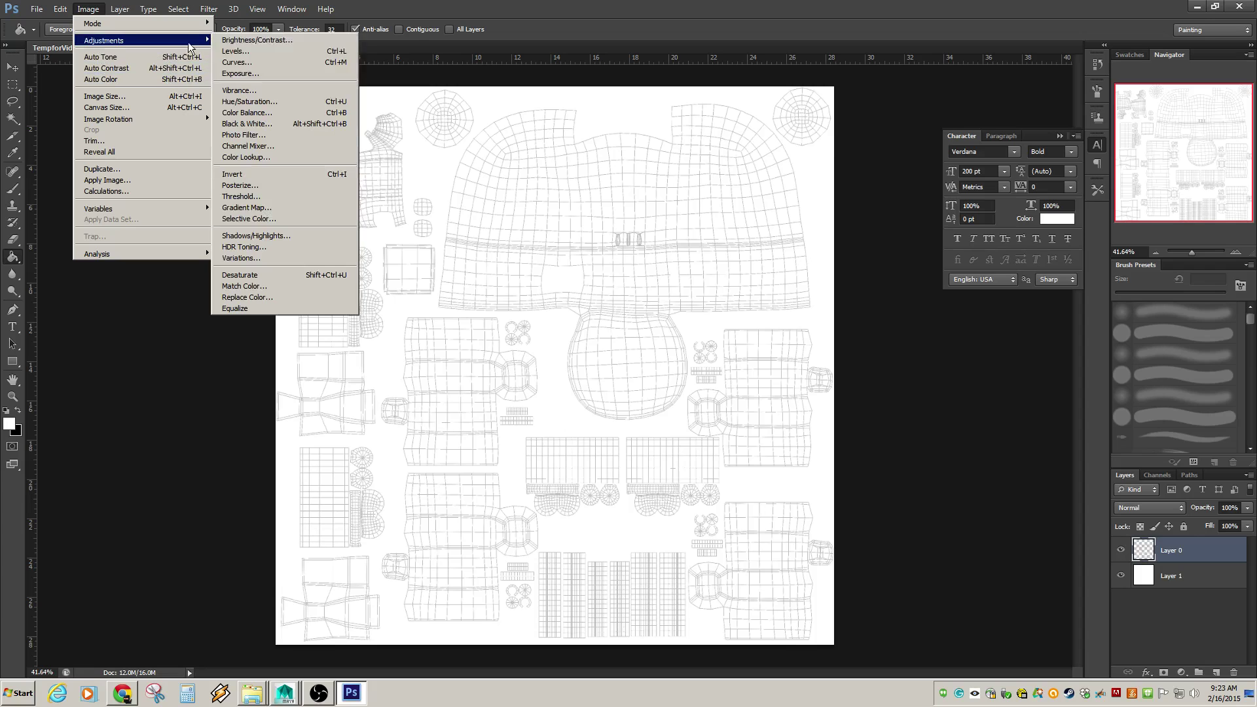
pyautogui.click(233, 50)
pyautogui.moveTo(802, 234); pyautogui.dragTo(1079, 237)
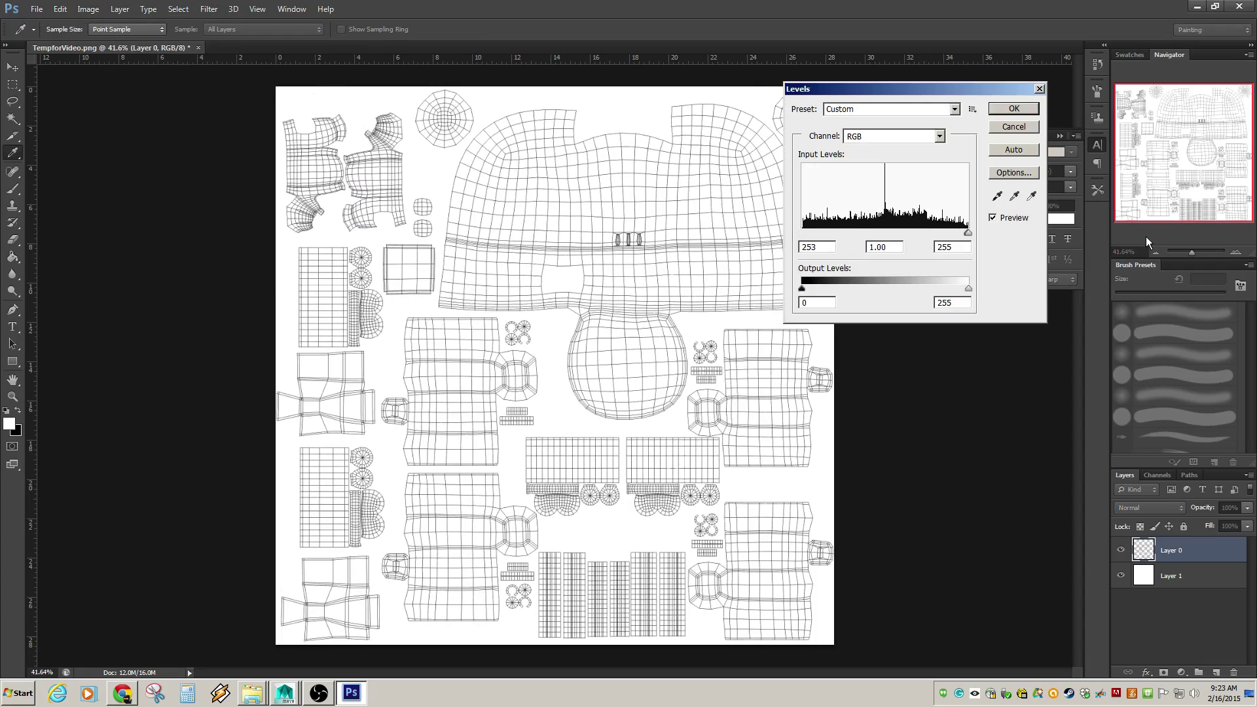
pyautogui.moveTo(967, 233); pyautogui.dragTo(712, 260)
pyautogui.moveTo(969, 234); pyautogui.dragTo(571, 236)
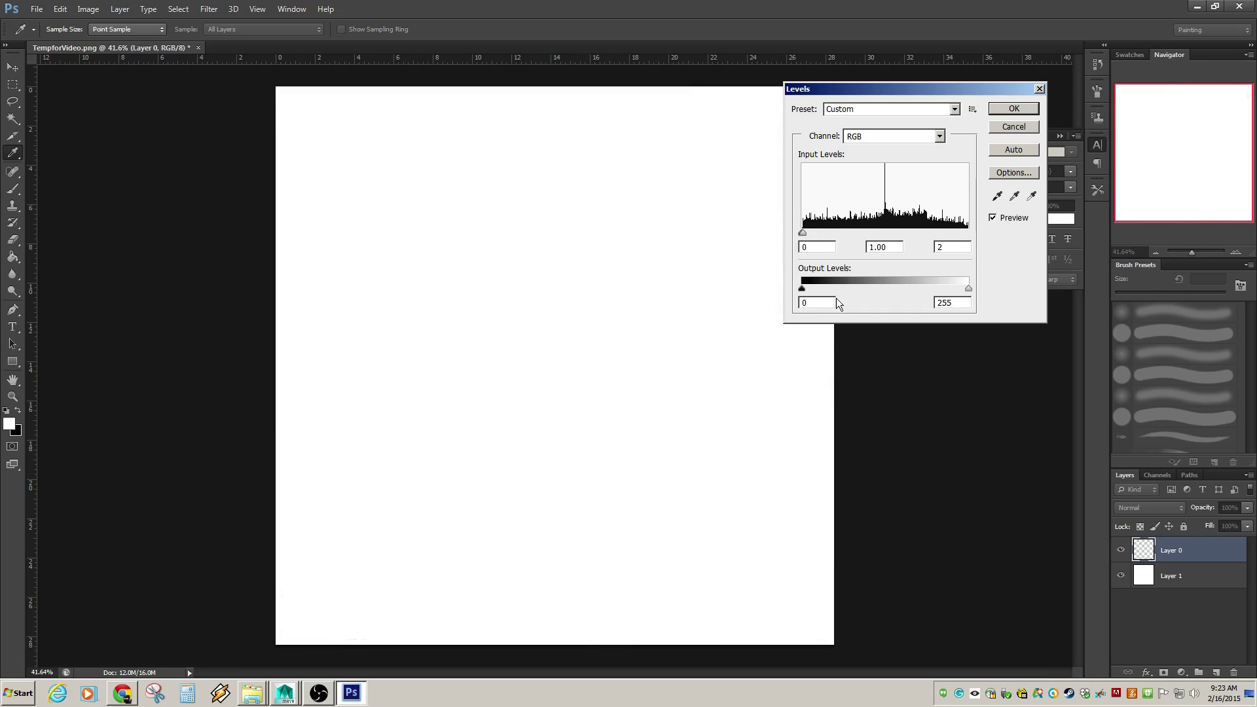
pyautogui.click(1016, 109)
pyautogui.press('g')
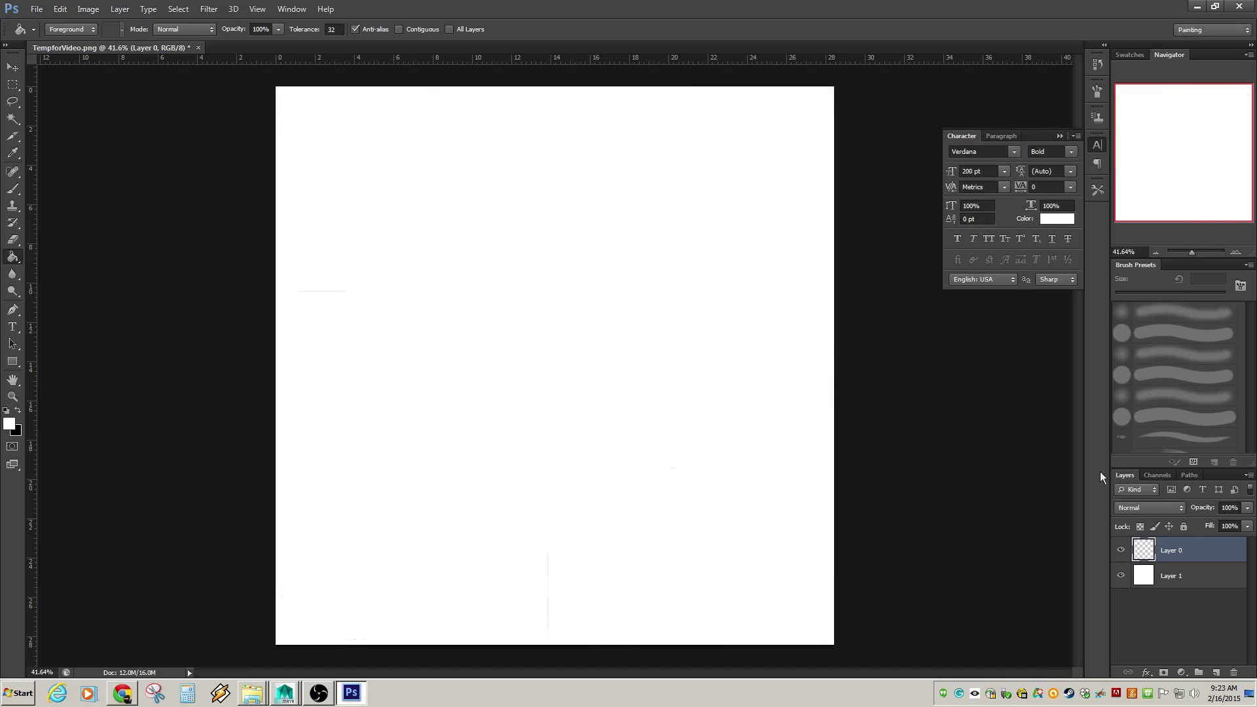
# Hide Layer 1, add a new layer above it, and fill that layer with black behind the wireframe.
pyautogui.click(1120, 576)
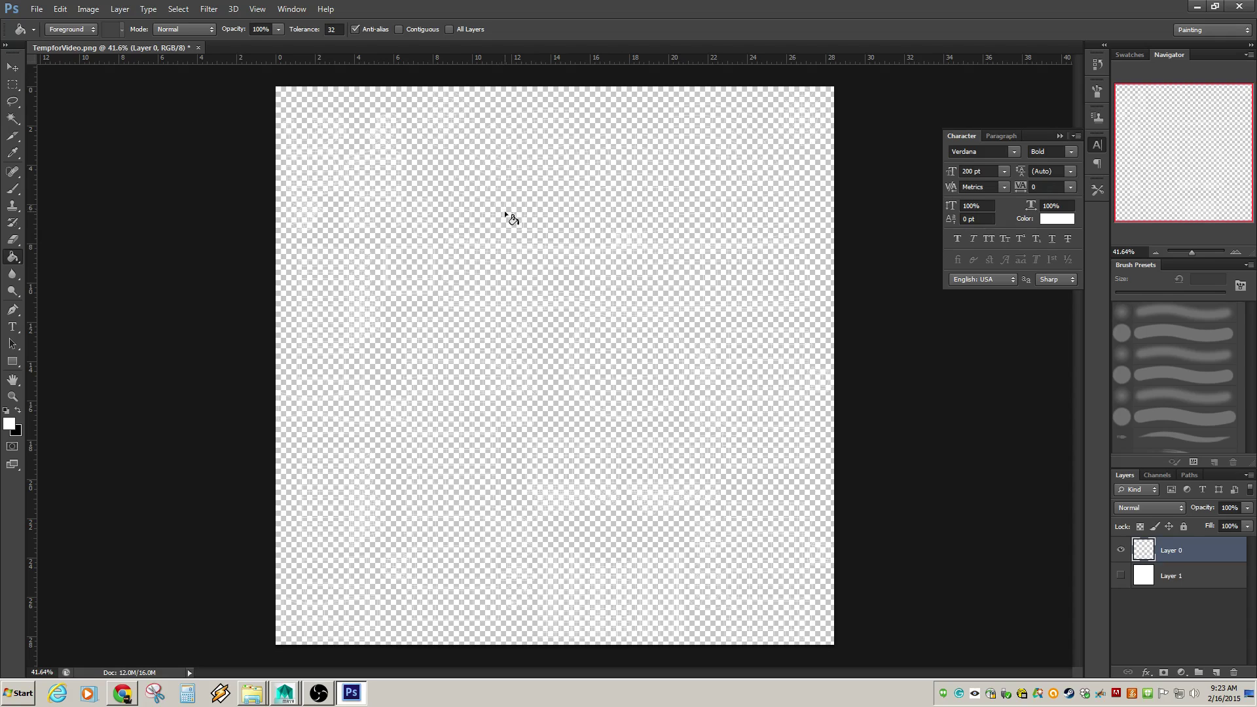
pyautogui.click(1189, 581)
pyautogui.click(1215, 673)
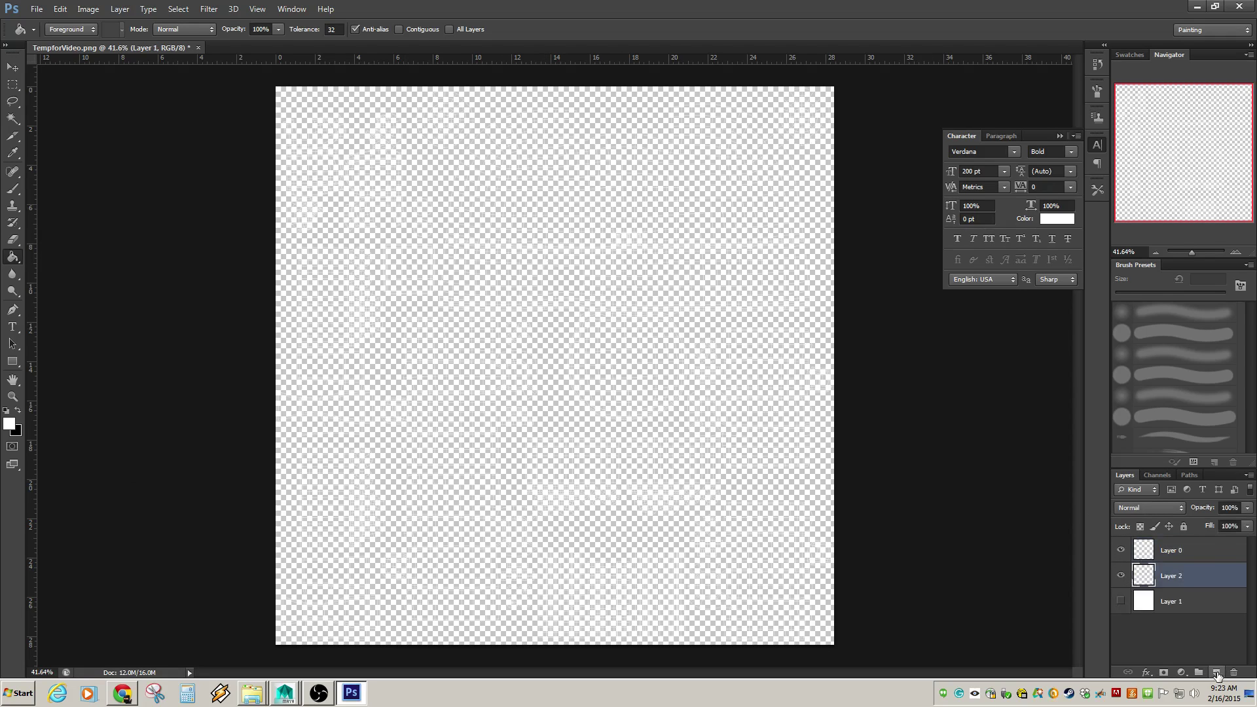
pyautogui.click(19, 410)
pyautogui.click(325, 292)
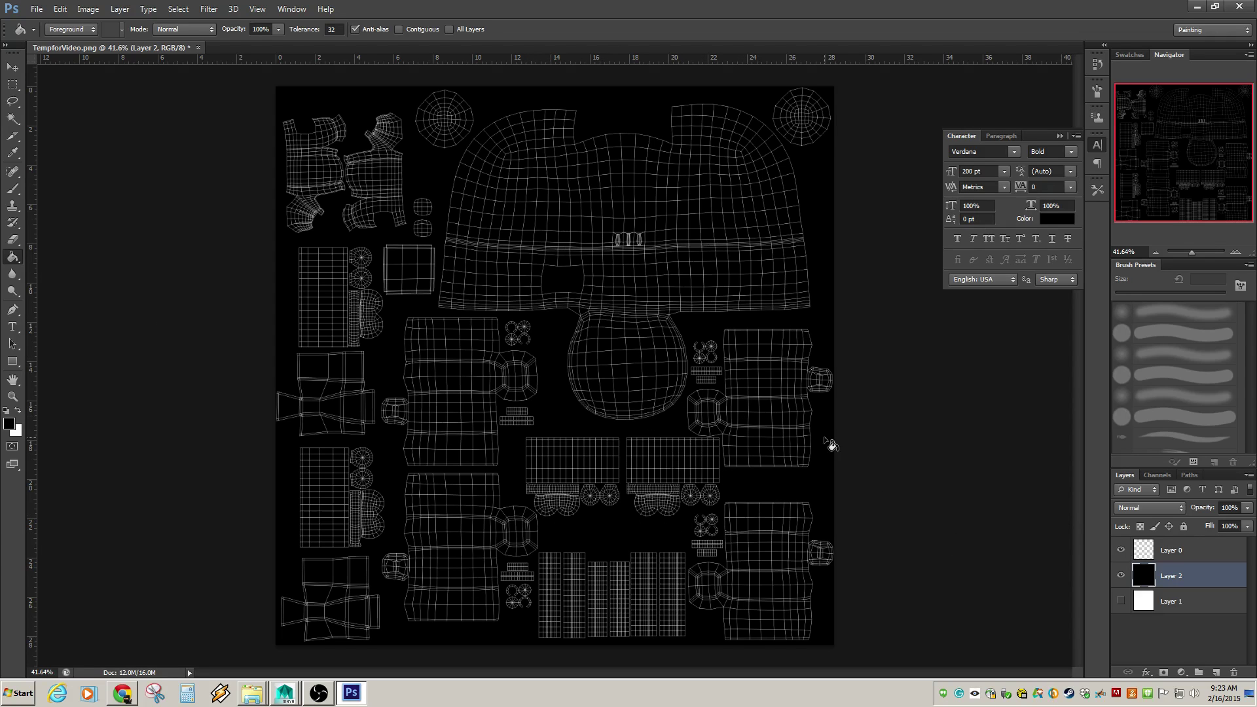
pyautogui.hotkey('ctrl', 'z')
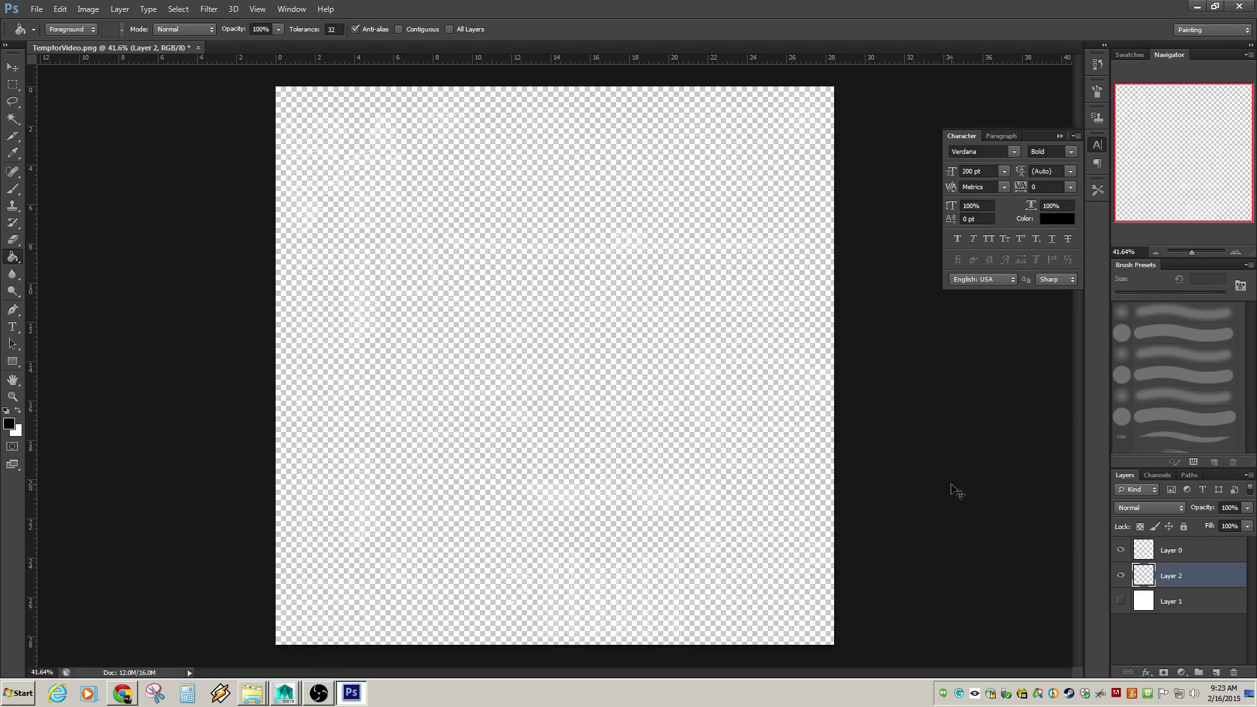
pyautogui.hotkey('ctrl', 'z')
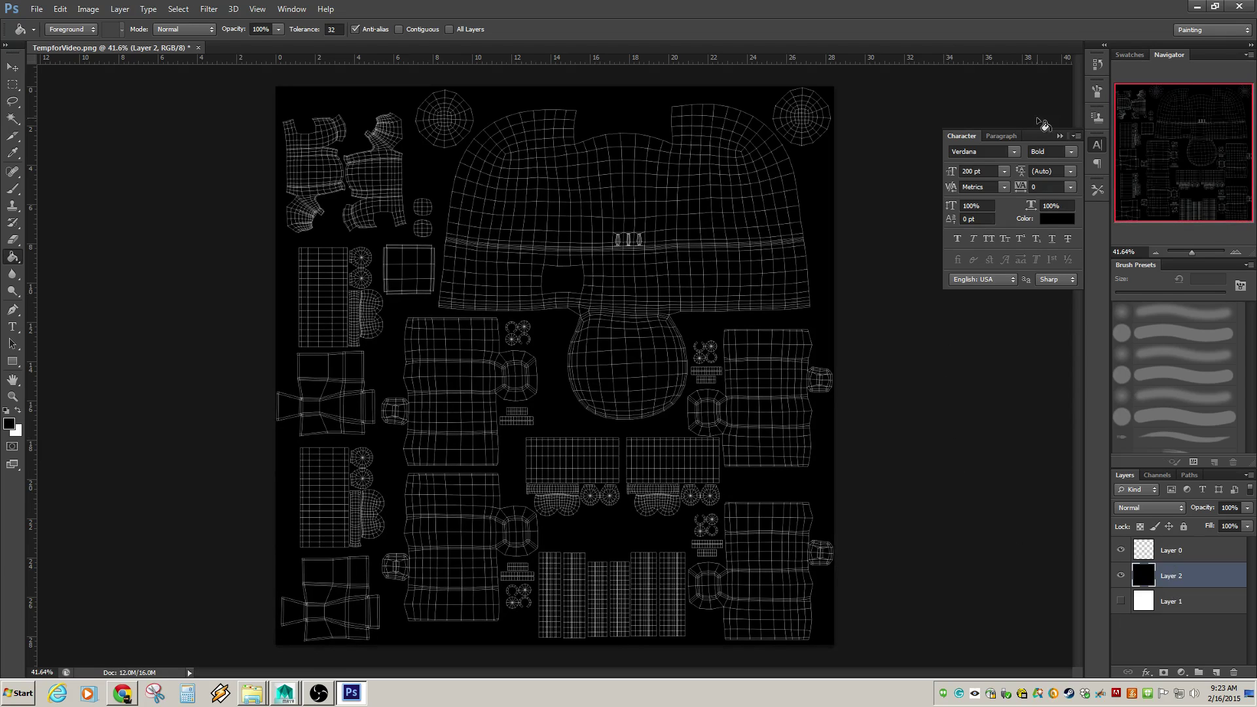
# Step back through the document history to the Paint Bucket fill, undoing the black layer and the Levels adjustment.
pyautogui.click(1094, 66)
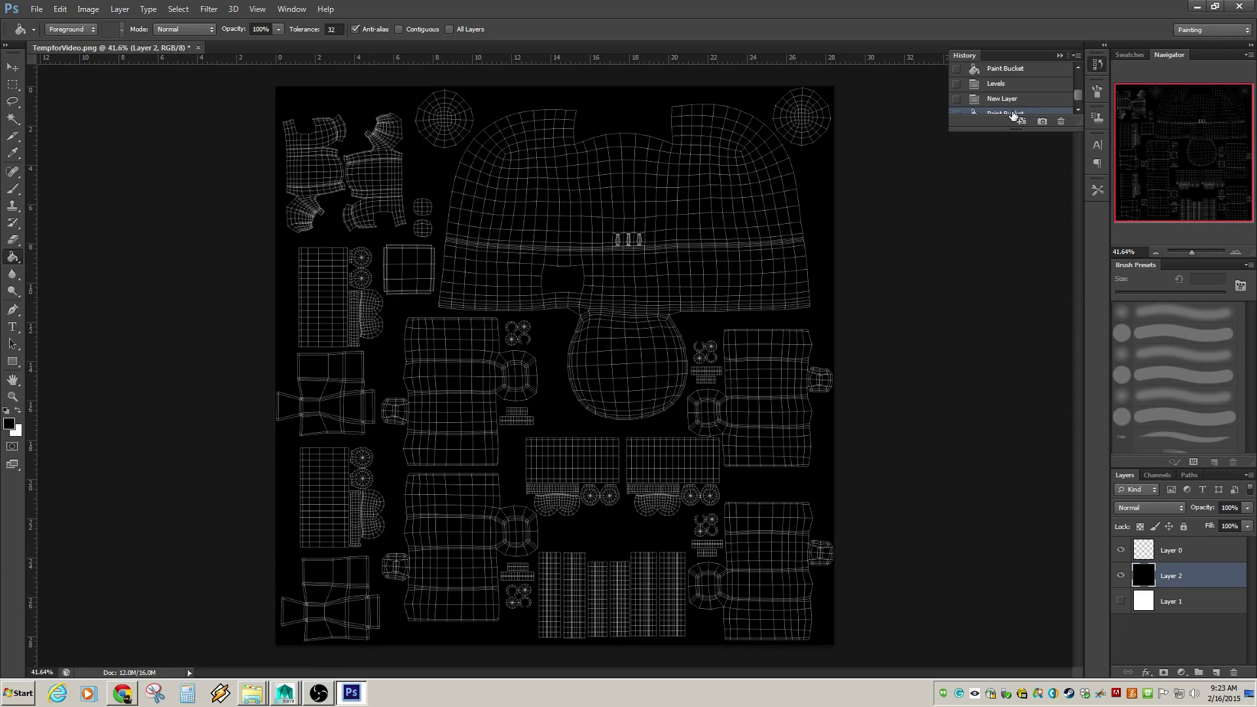
pyautogui.click(1006, 99)
pyautogui.click(1000, 85)
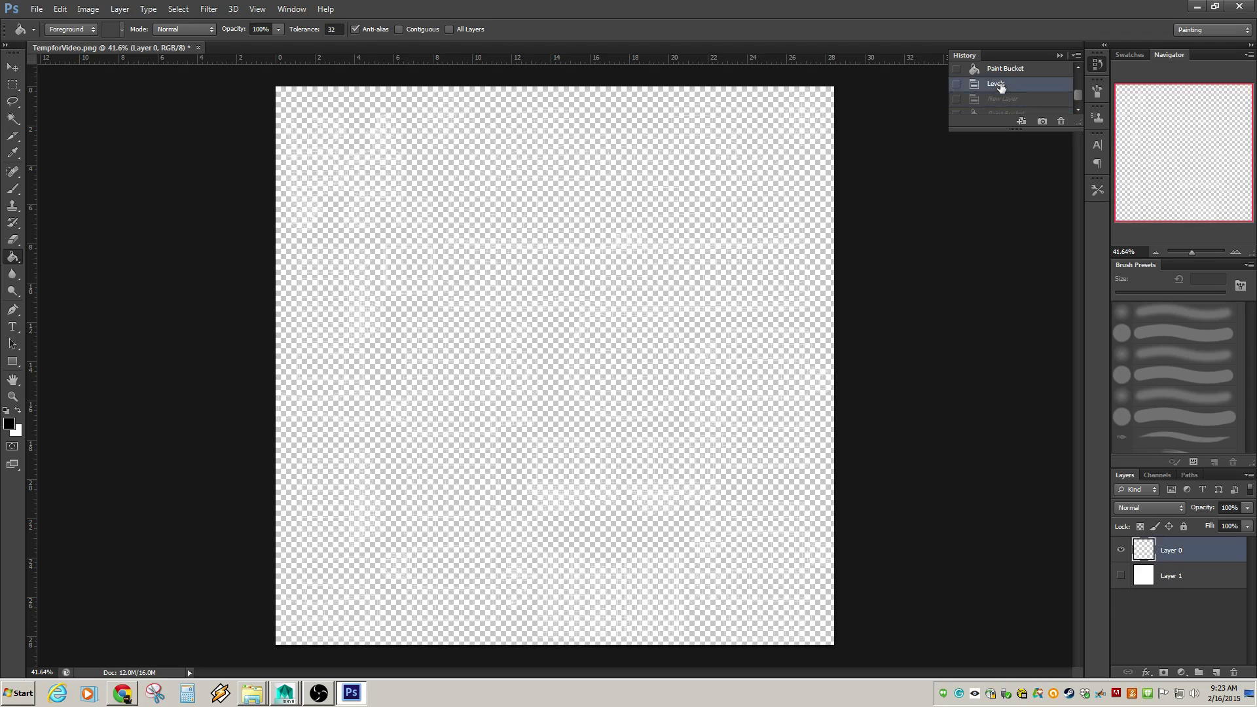
pyautogui.click(1000, 74)
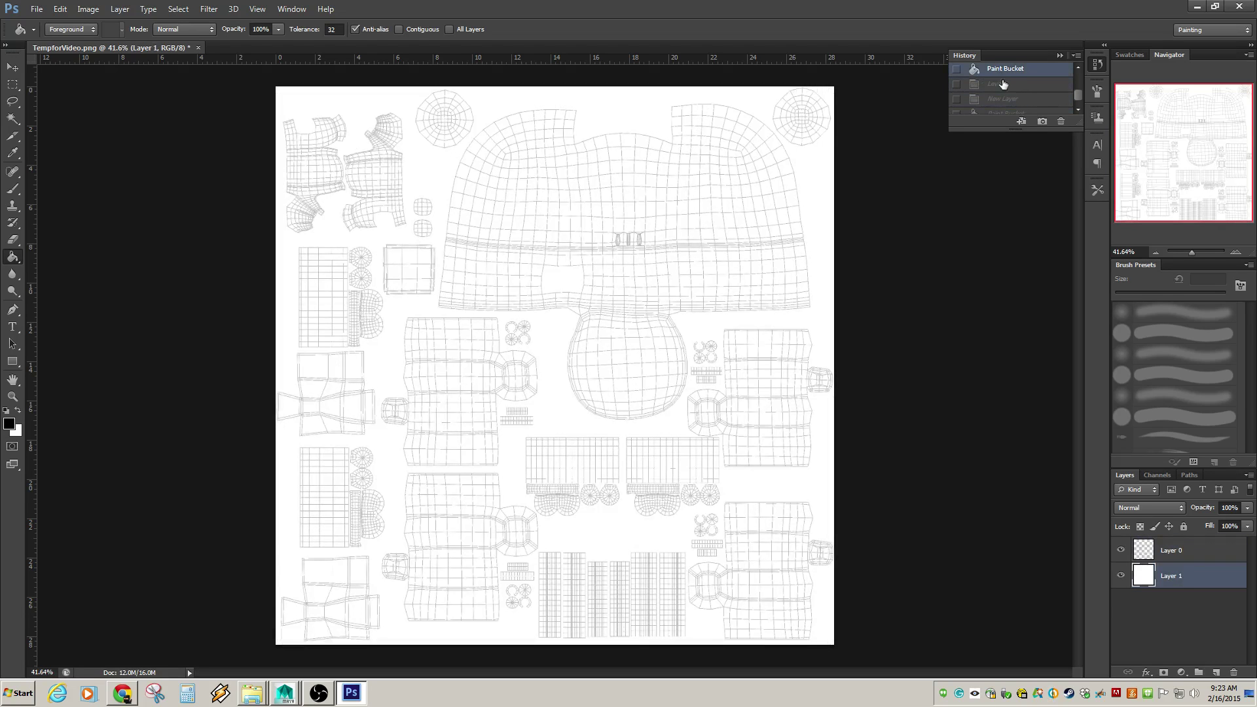
# Darken the wireframe lines on Layer 0 with a Levels adjustment that sets the black input level to 253.
pyautogui.click(1182, 554)
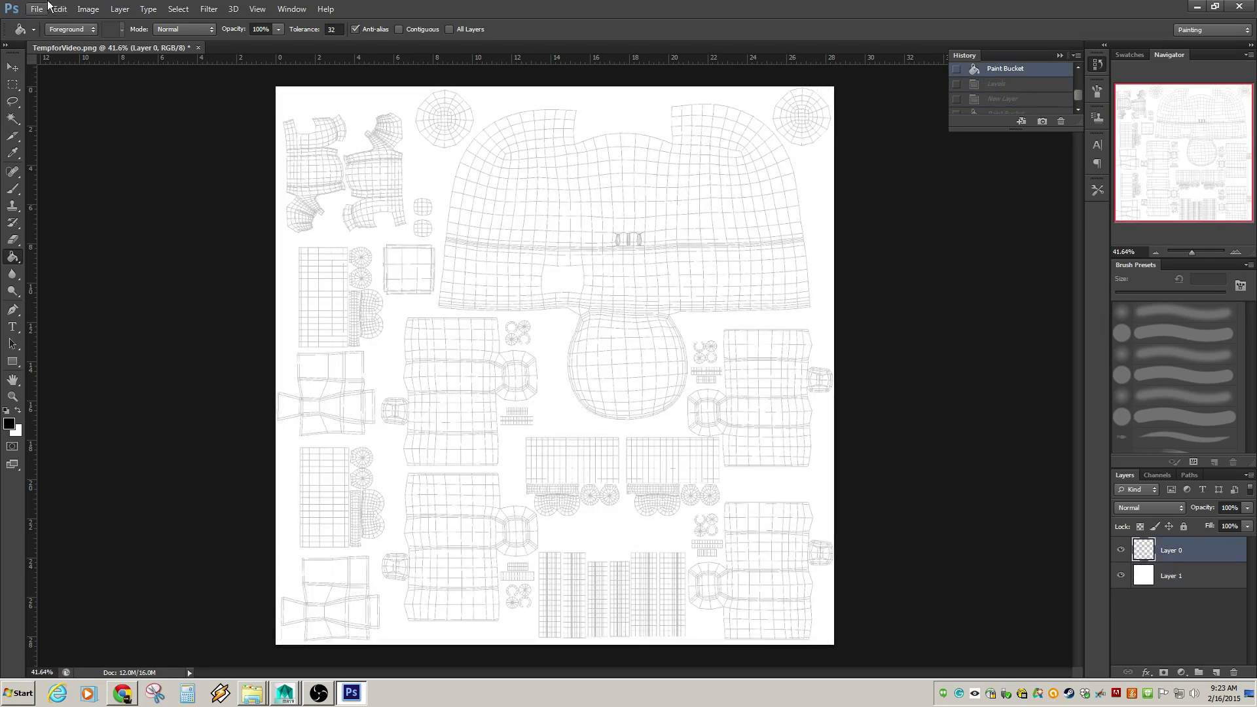
pyautogui.click(88, 9)
pyautogui.moveTo(94, 45)
pyautogui.click(241, 51)
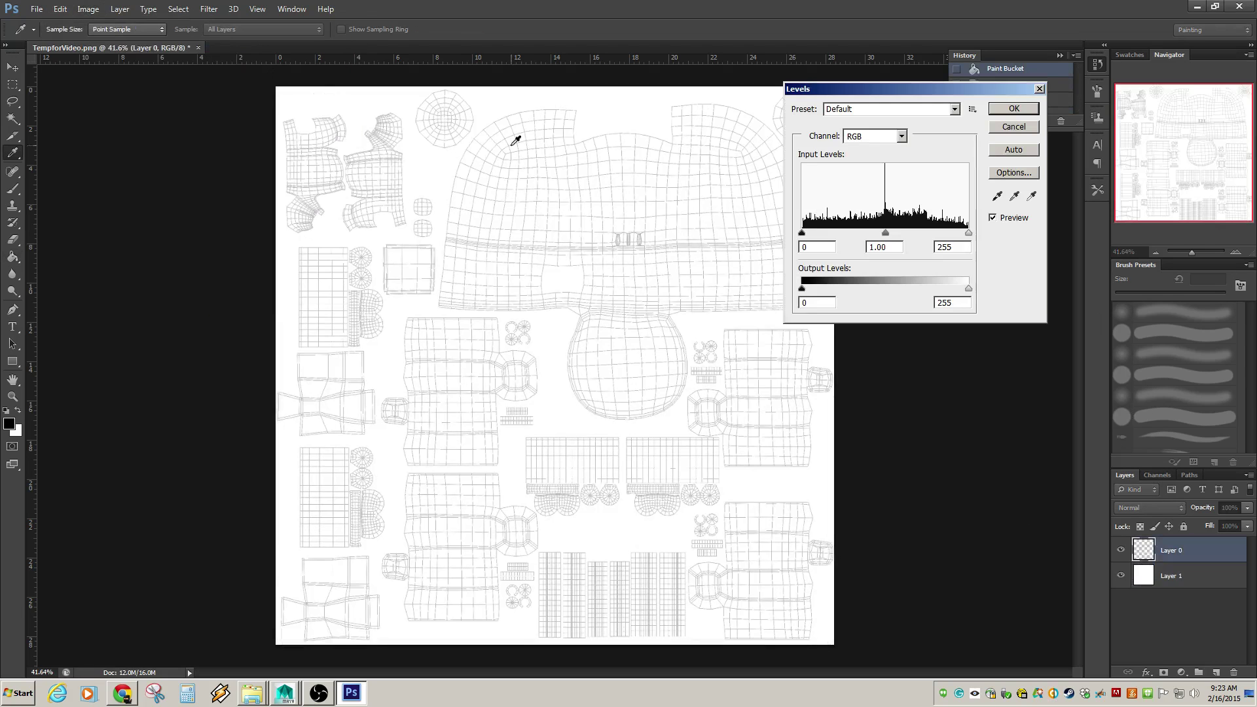
pyautogui.moveTo(802, 232); pyautogui.dragTo(949, 233)
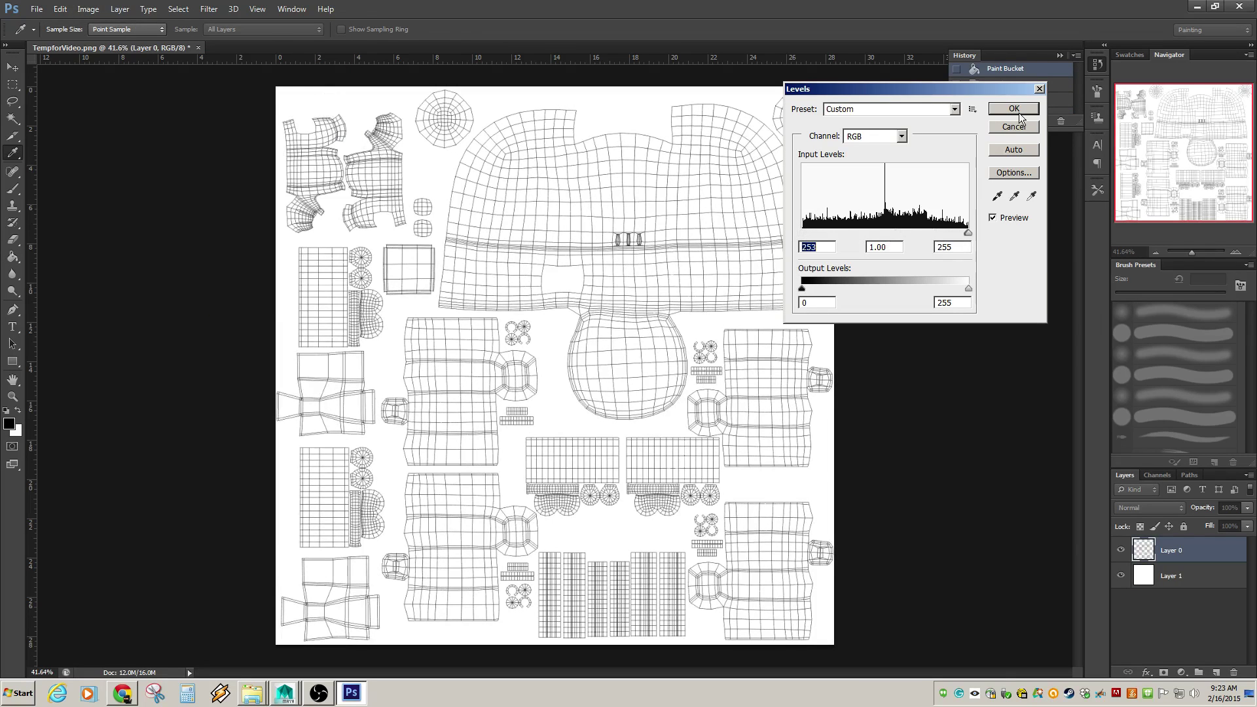
pyautogui.click(1013, 108)
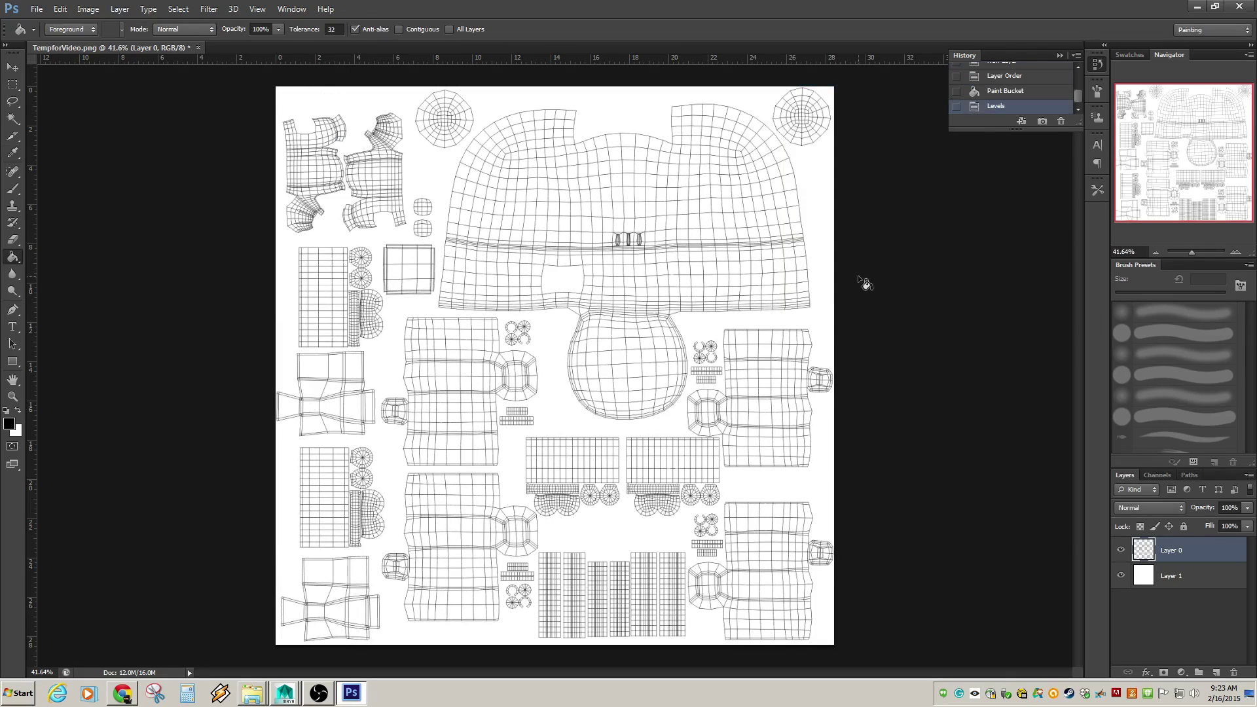
# Duplicate Layer 0, check both wireframe layers by toggling their visibility, and merge the copy down into Layer 0.
pyautogui.rightClick(1164, 556)
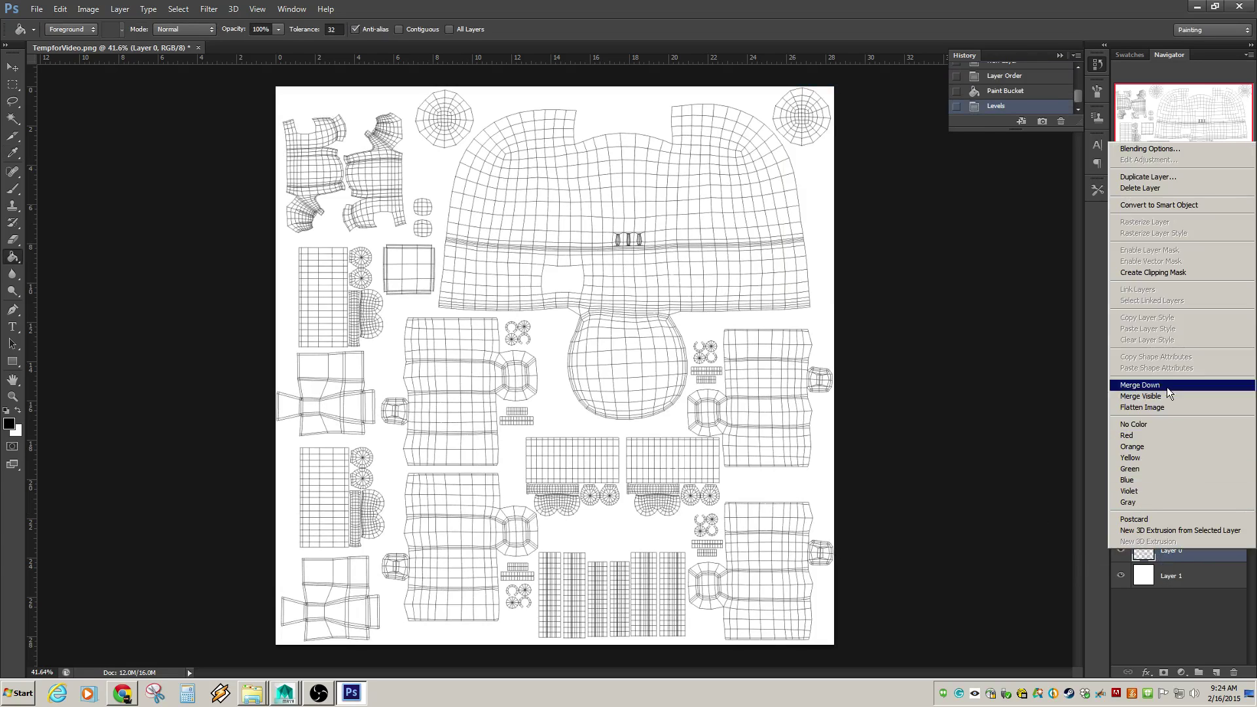
pyautogui.click(1167, 178)
pyautogui.click(759, 213)
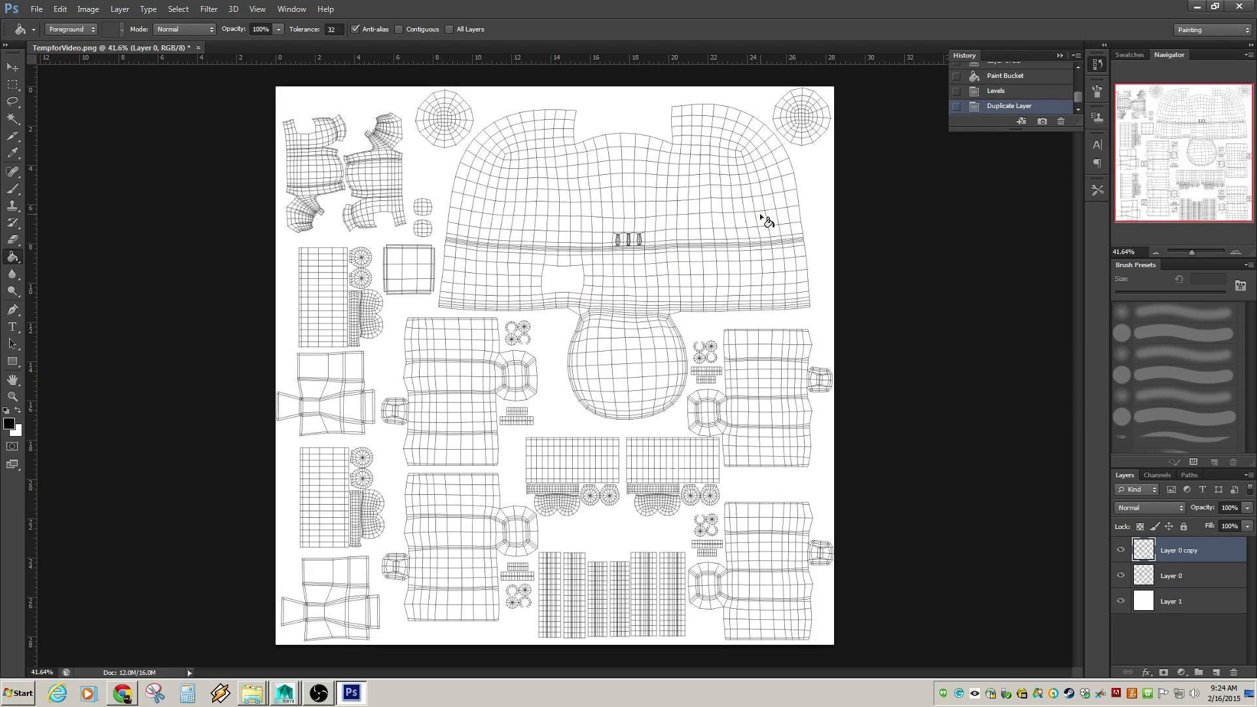
pyautogui.click(1120, 550)
pyautogui.click(1118, 574)
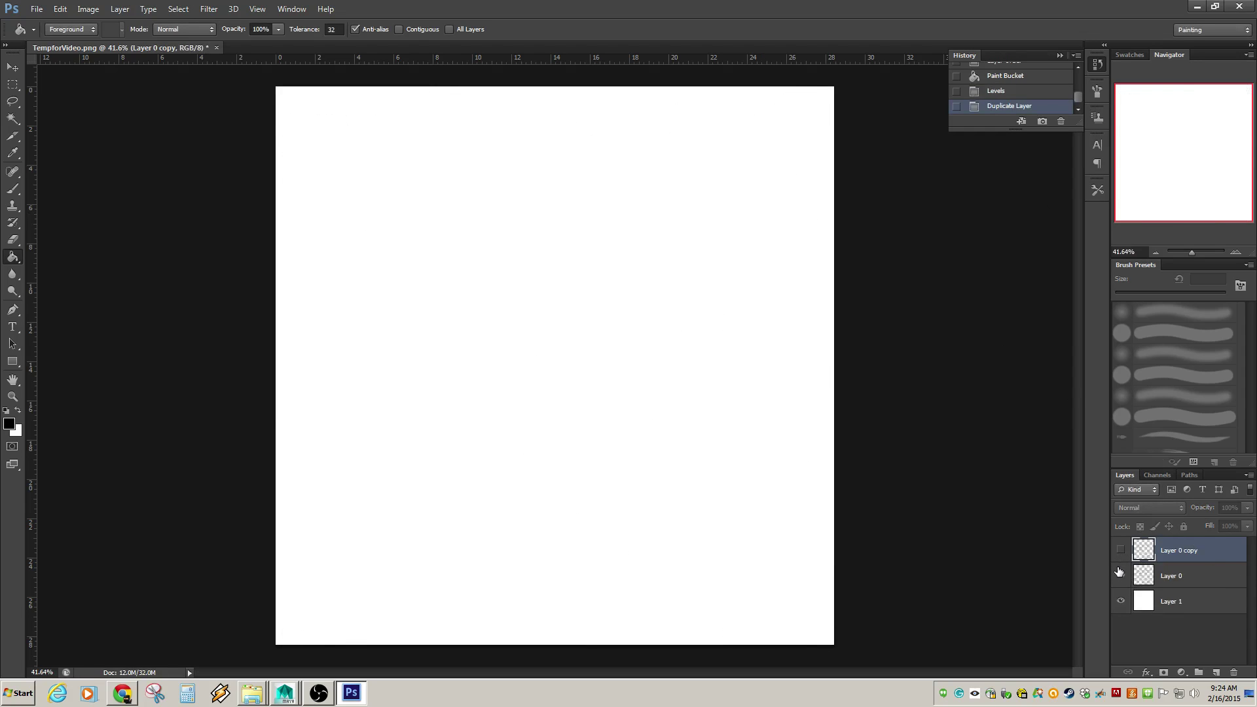
pyautogui.click(1119, 573)
pyautogui.click(1120, 550)
pyautogui.hotkey('ctrl', 'e')
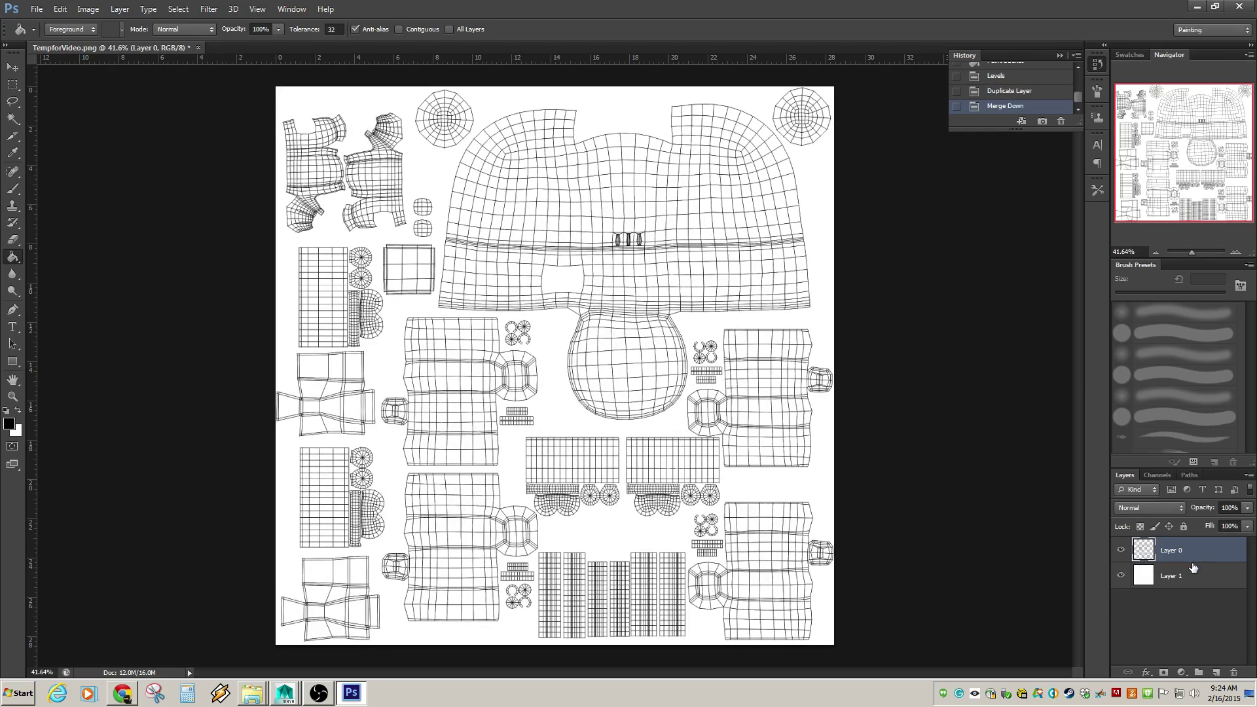
# Check the merged wireframe and the white background separately, and fully lock Layer 0.
pyautogui.click(1120, 550)
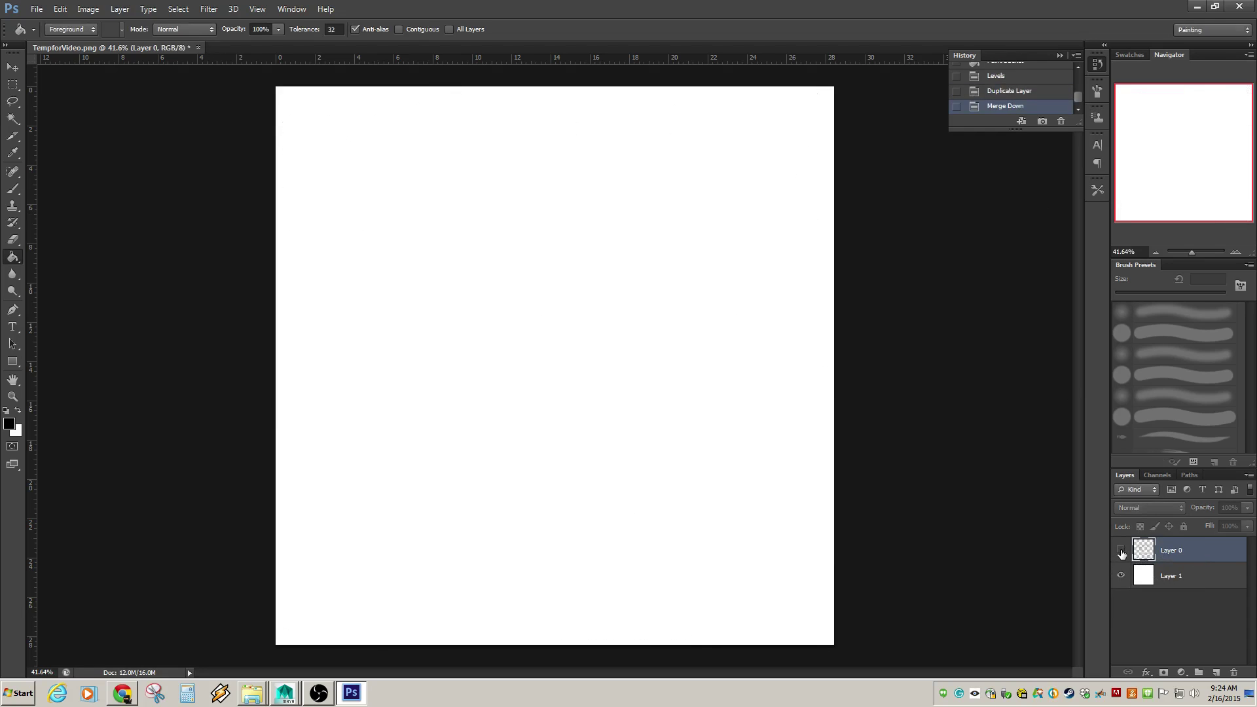
pyautogui.click(1120, 550)
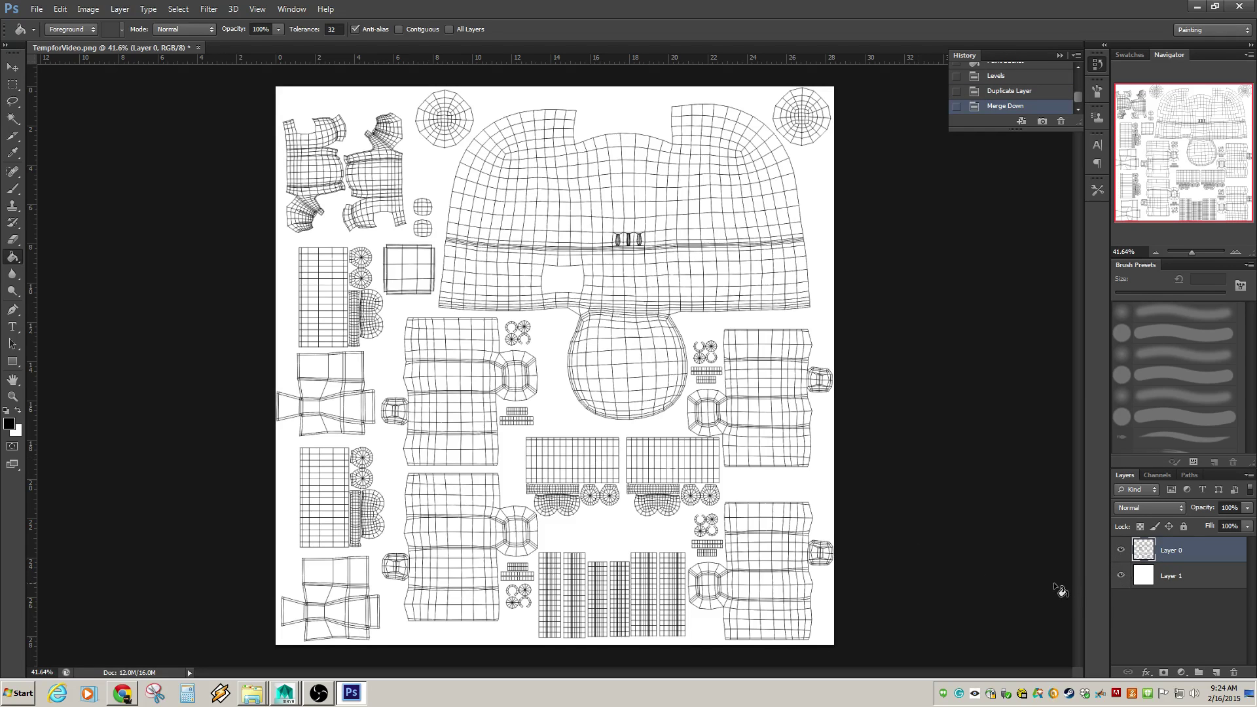
pyautogui.click(1120, 575)
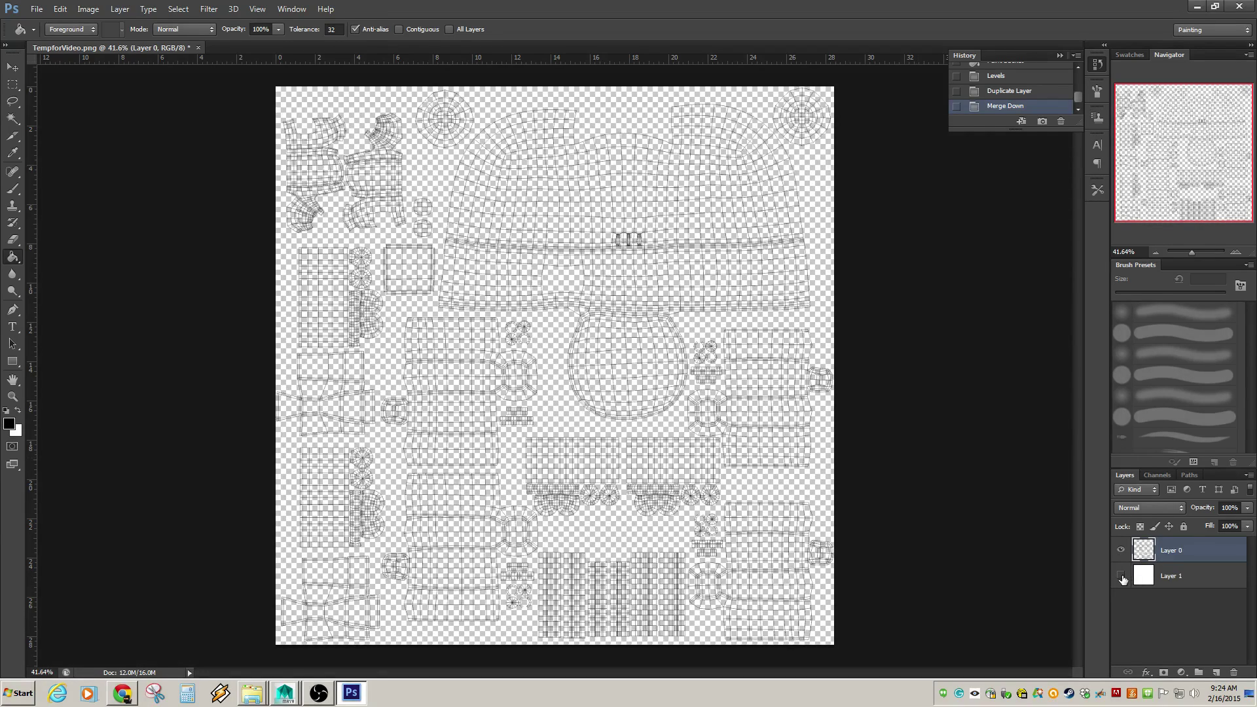
pyautogui.click(1120, 576)
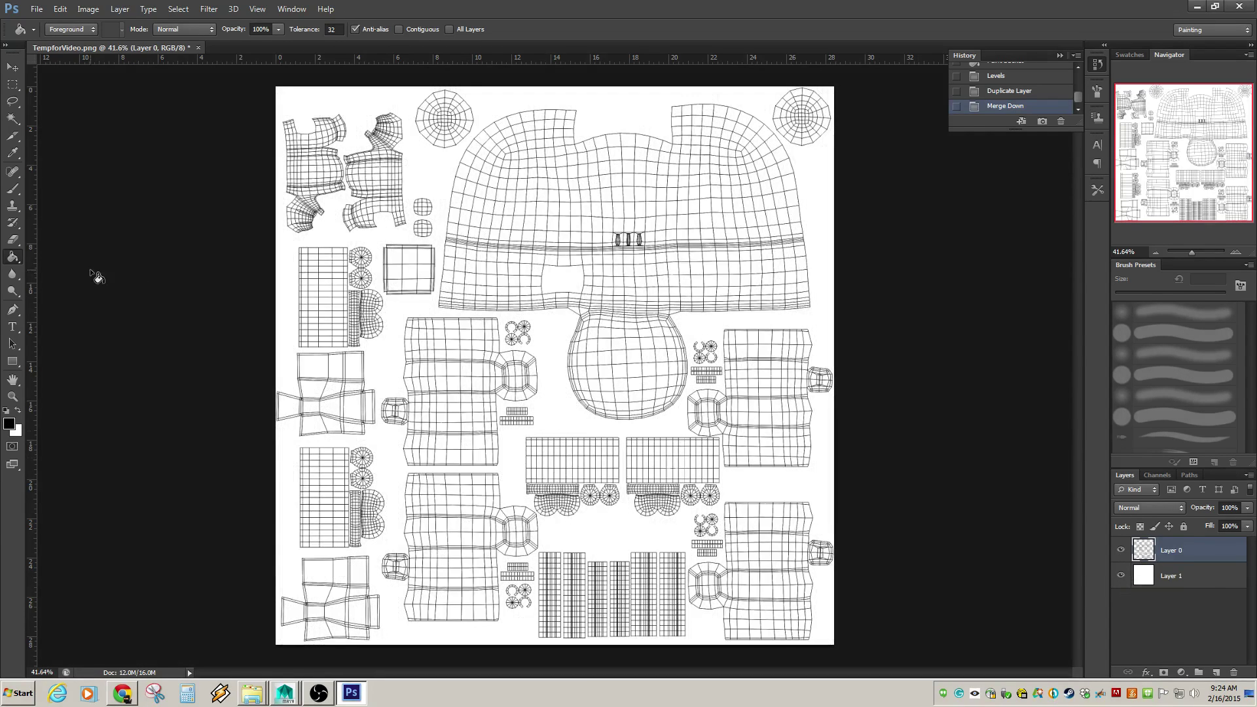
pyautogui.click(1173, 576)
pyautogui.click(1173, 553)
pyautogui.click(1183, 526)
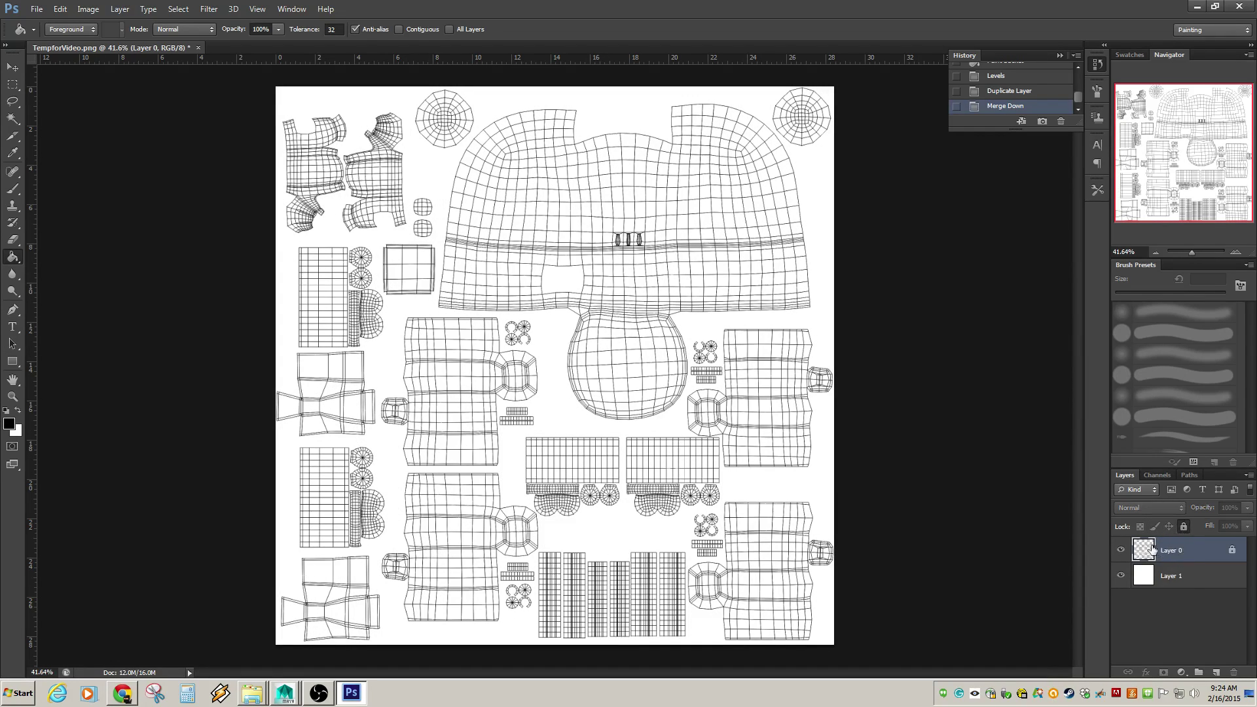
# Add a new empty layer directly above Layer 1 and set the foreground colour to a strong red.
pyautogui.click(1176, 579)
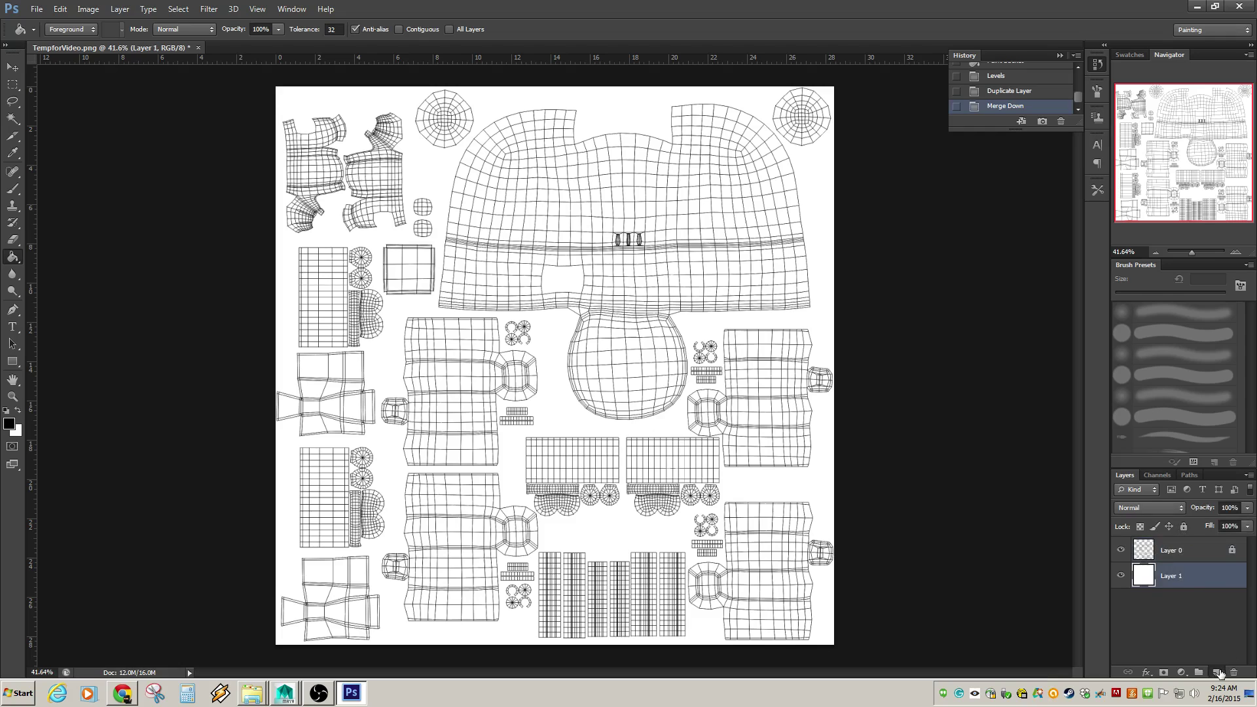
pyautogui.click(1215, 672)
pyautogui.click(9, 420)
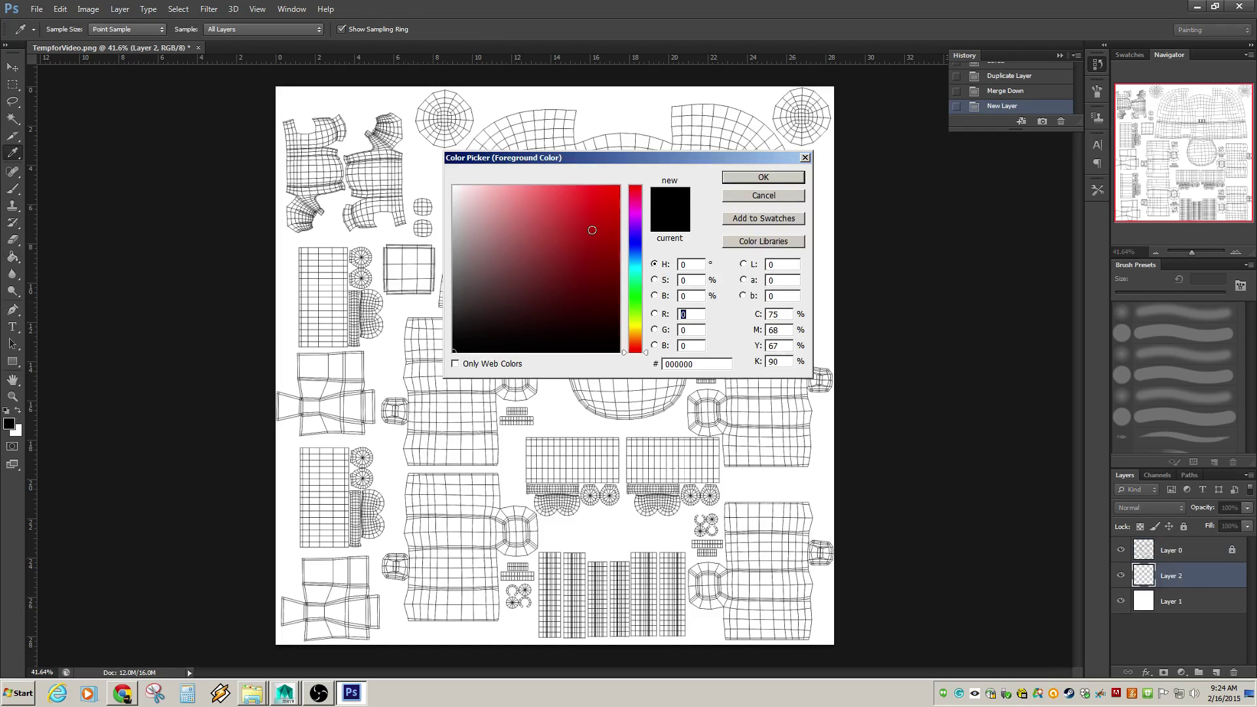
pyautogui.moveTo(593, 226); pyautogui.dragTo(608, 204)
pyautogui.click(782, 183)
# Enlarge the brush to 800 px and paint red over the robot's large body shells on Layer 2.
pyautogui.press('g')
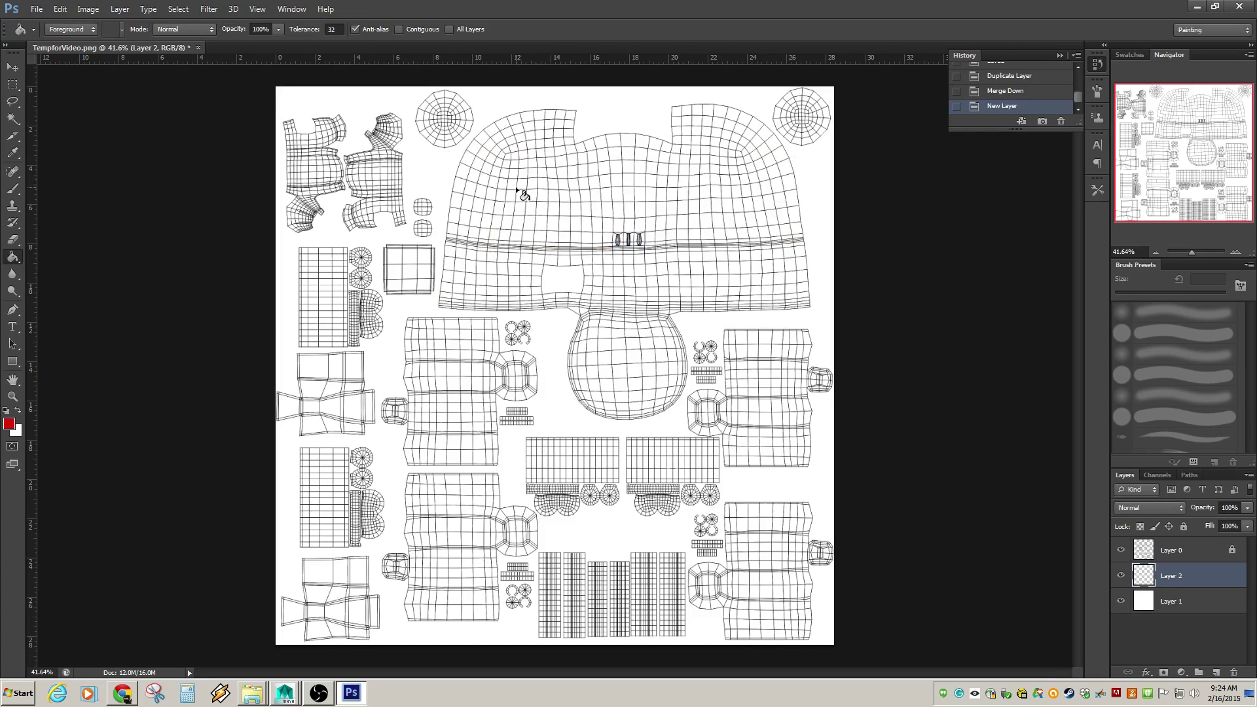
pyautogui.press('b')
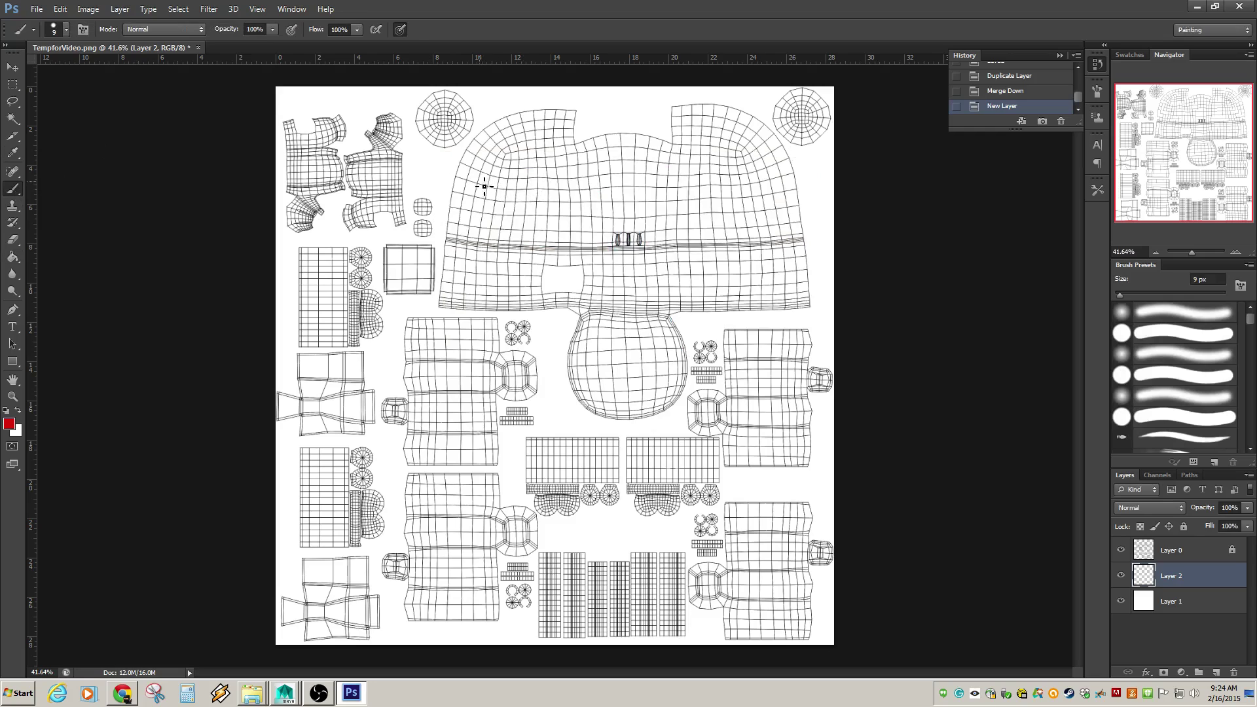
pyautogui.press(']')
pyautogui.press(']')
pyautogui.press(']')
pyautogui.press(']')
pyautogui.press(']')
pyautogui.press(']')
pyautogui.press(']')
pyautogui.press(']')
pyautogui.press(']')
pyautogui.press(']')
pyautogui.press(']')
pyautogui.press(']')
pyautogui.press(']')
pyautogui.press(']')
pyautogui.press(']')
pyautogui.press(']')
pyautogui.press(']')
pyautogui.moveTo(621, 218)
pyautogui.mouseDown()
pyautogui.moveTo(535, 206)
pyautogui.moveTo(543, 250)
pyautogui.moveTo(523, 262)
pyautogui.moveTo(643, 327)
pyautogui.moveTo(722, 275)
pyautogui.moveTo(732, 229)
pyautogui.moveTo(615, 73)
pyautogui.moveTo(419, 81)
pyautogui.moveTo(504, 184)
pyautogui.mouseUp()
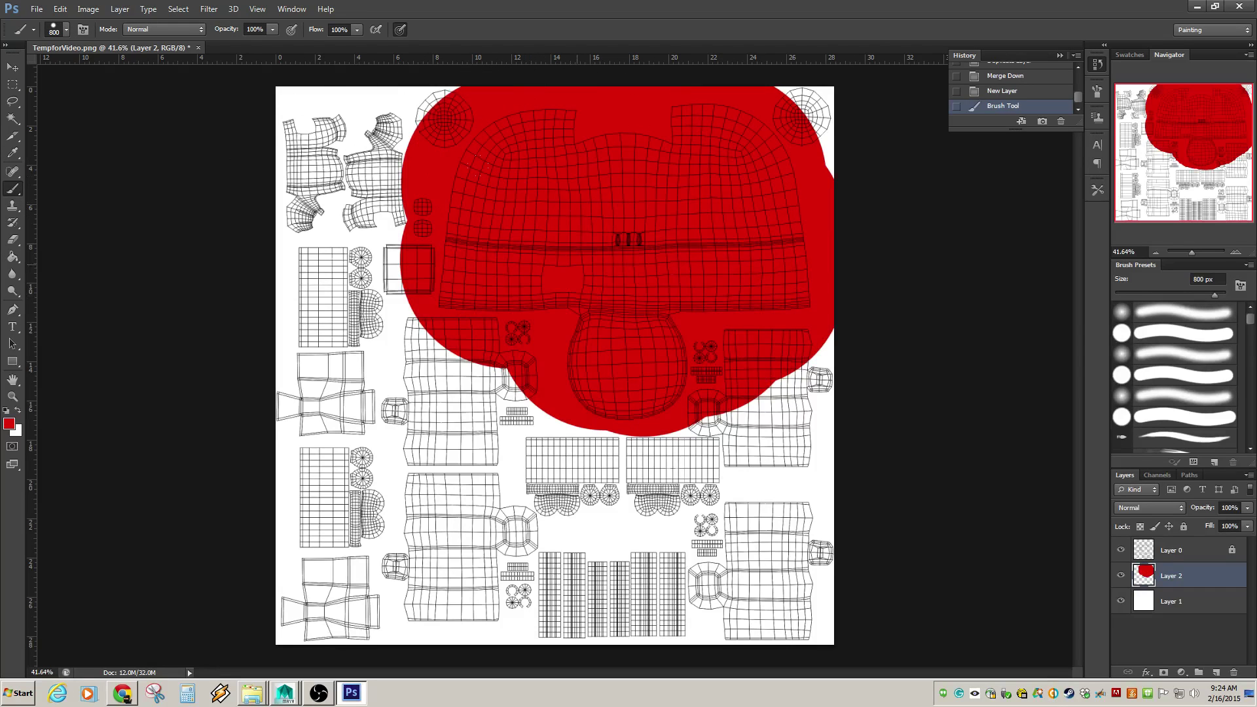
# Compare the red paint with and without the wireframe by toggling Layer 0's visibility.
pyautogui.click(1120, 550)
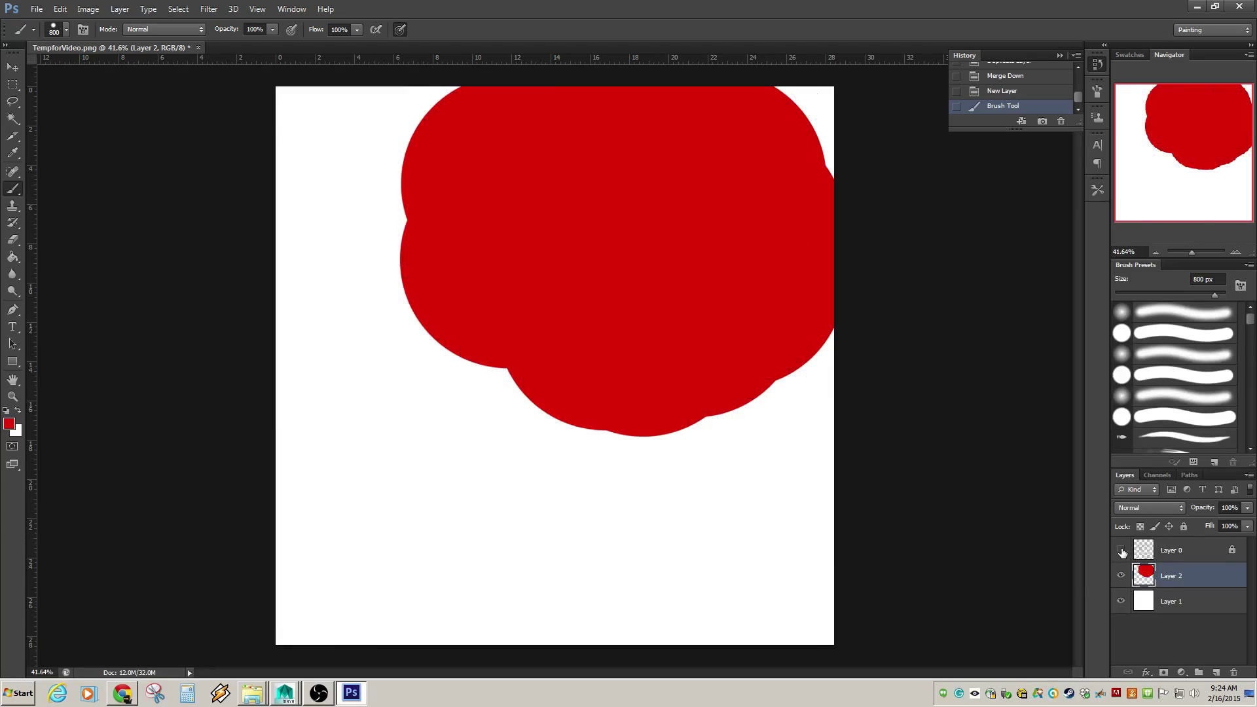
pyautogui.click(1120, 550)
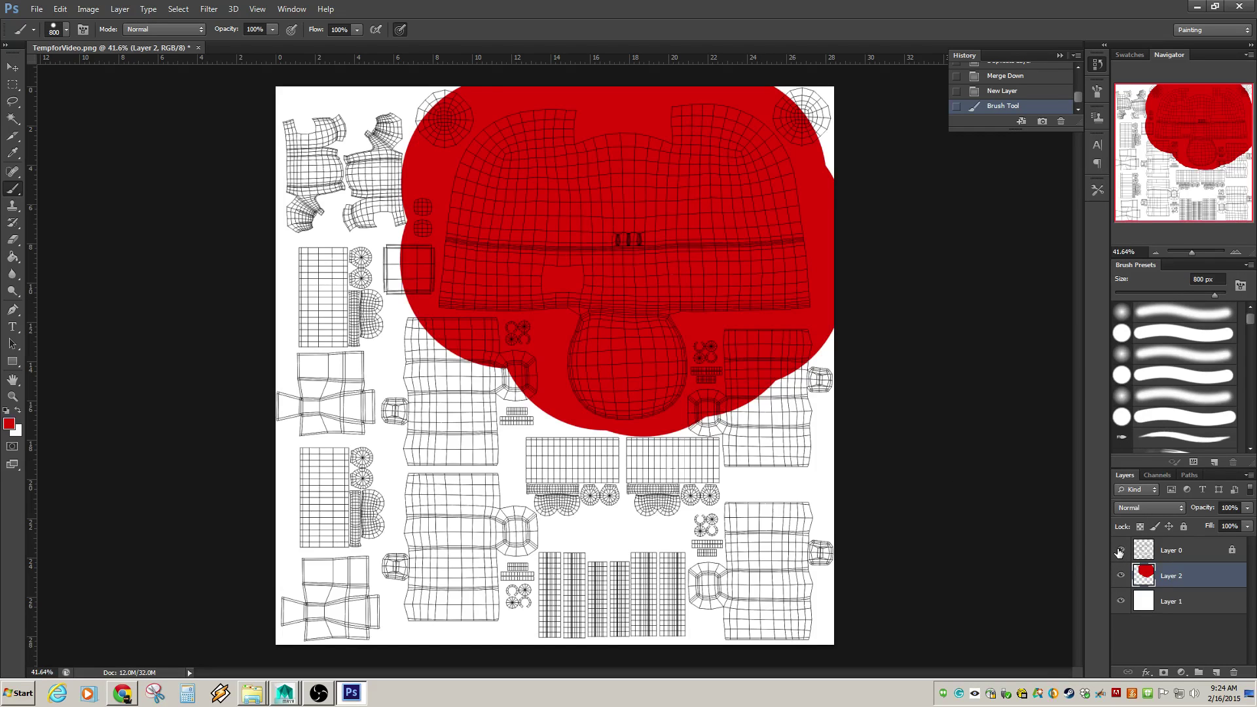
pyautogui.click(1120, 550)
pyautogui.click(1120, 551)
# Extend the red paint over the upper right limb shell and the upper right corner, and hide the Layer 0 wireframe.
pyautogui.click(789, 392)
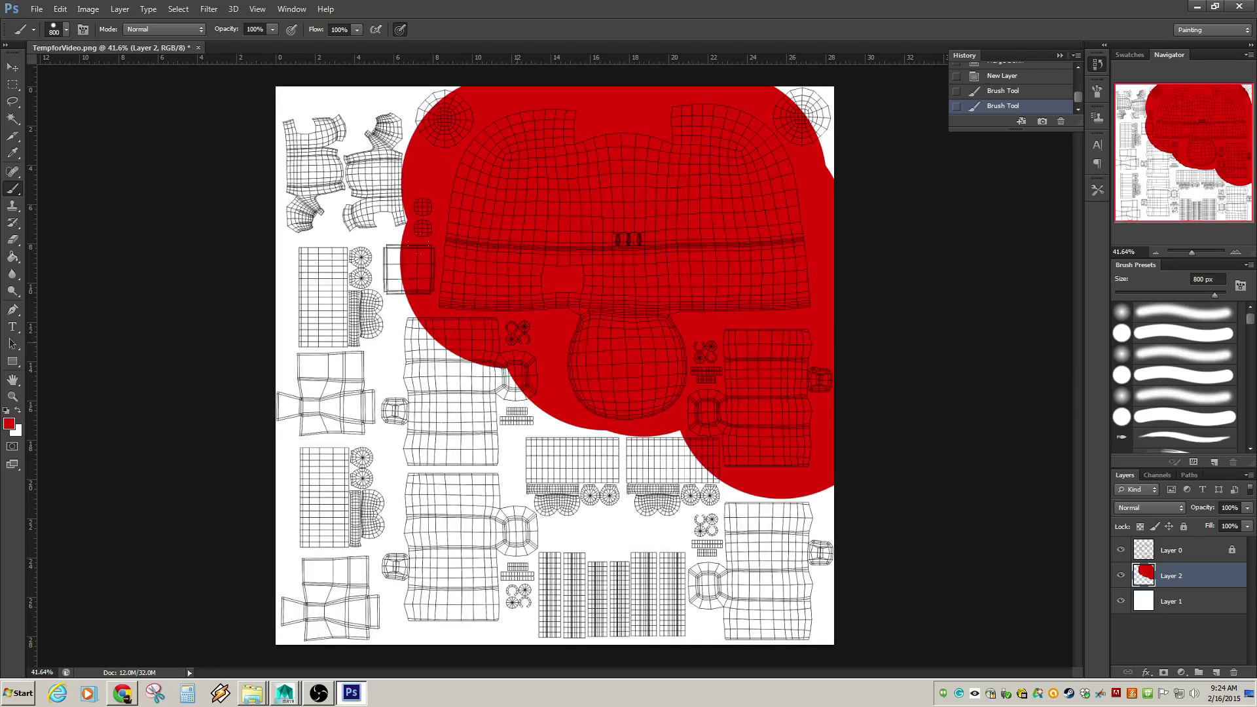
pyautogui.click(838, 144)
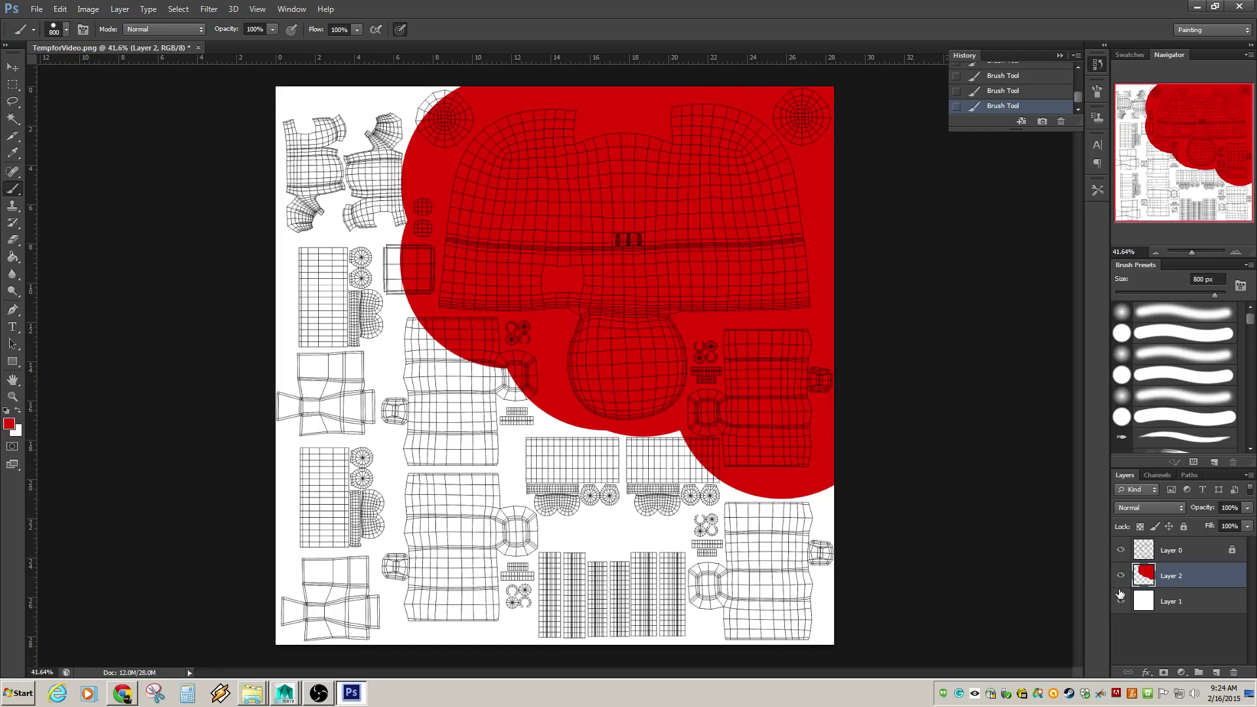
pyautogui.click(1120, 550)
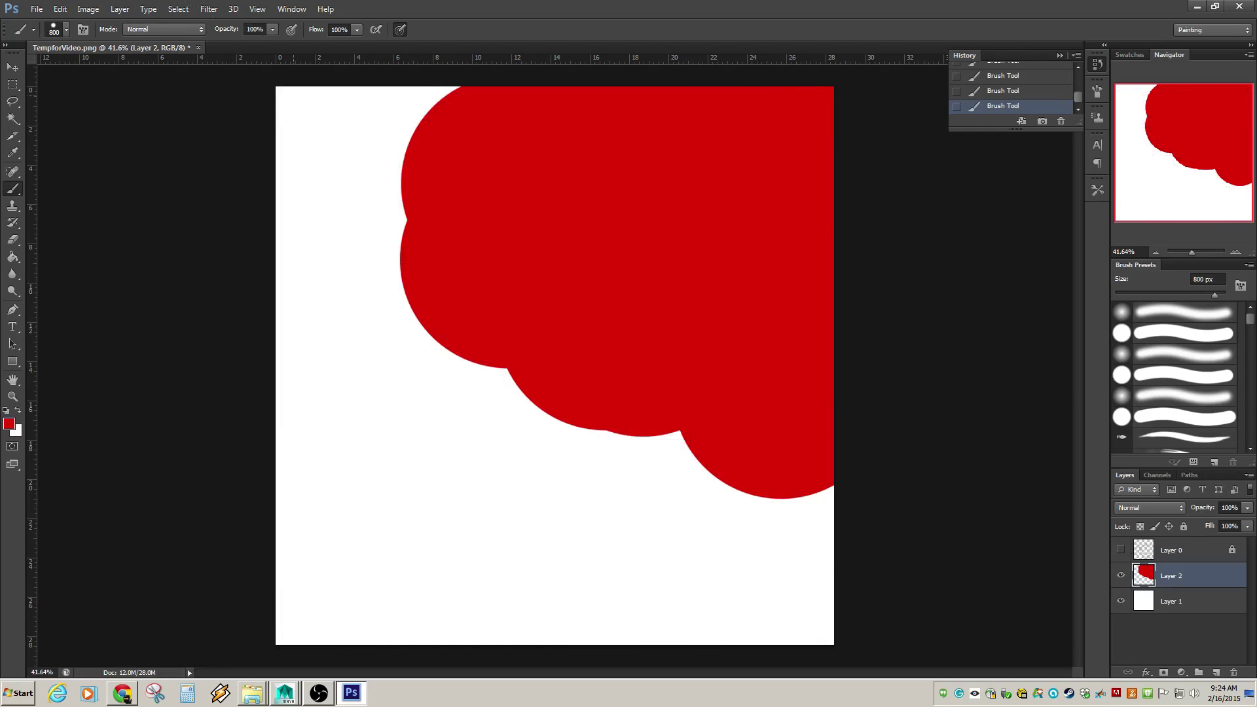
# Start saving the texture as a new file named TempForVid in the project's sourceimages folder.
pyautogui.click(36, 9)
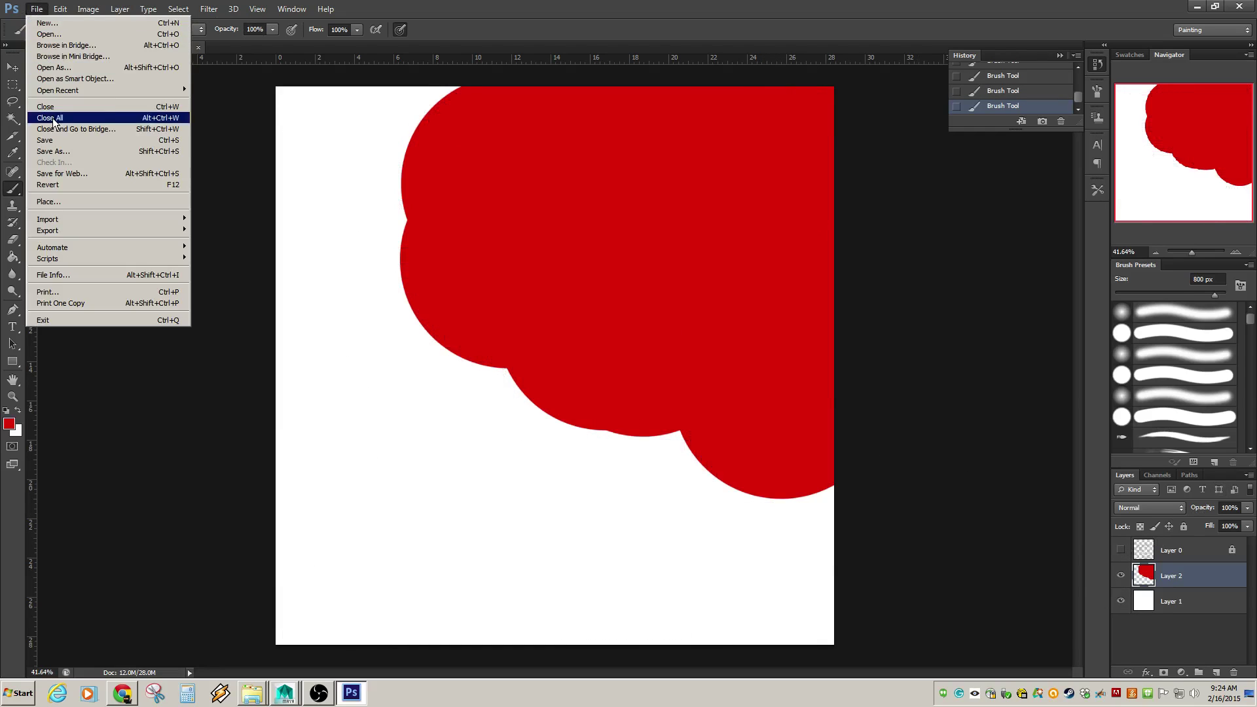
pyautogui.click(58, 152)
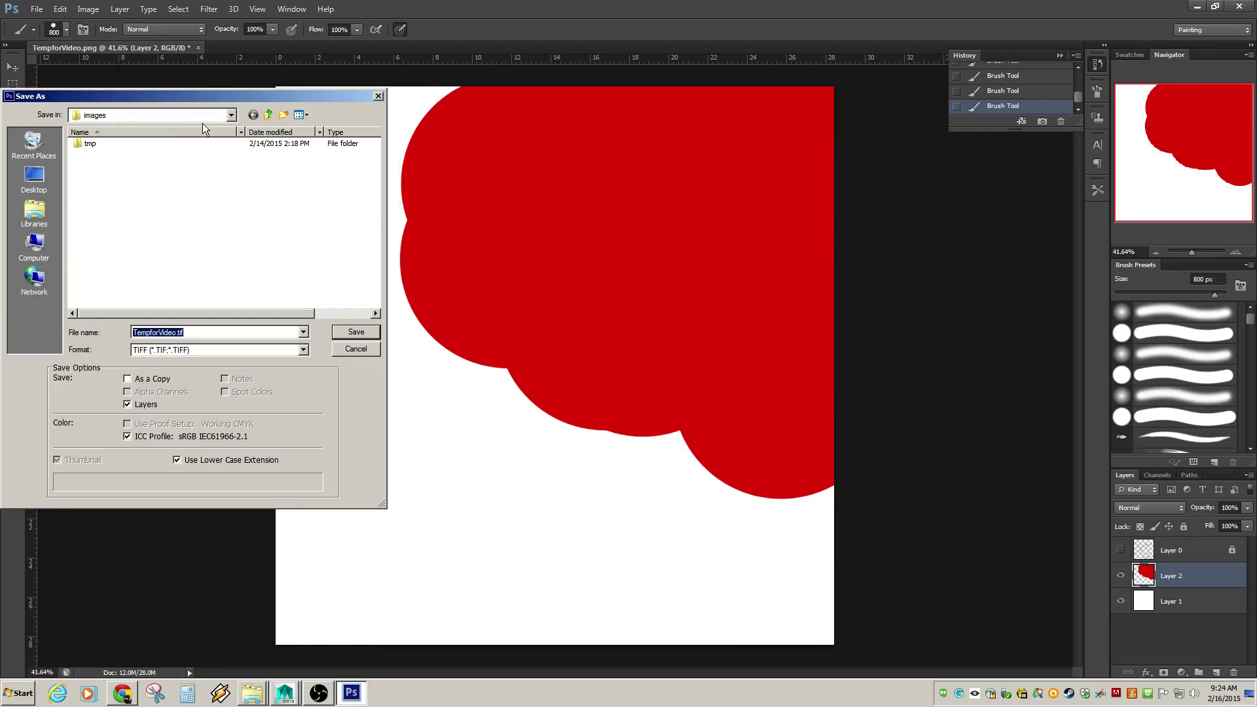
pyautogui.click(268, 115)
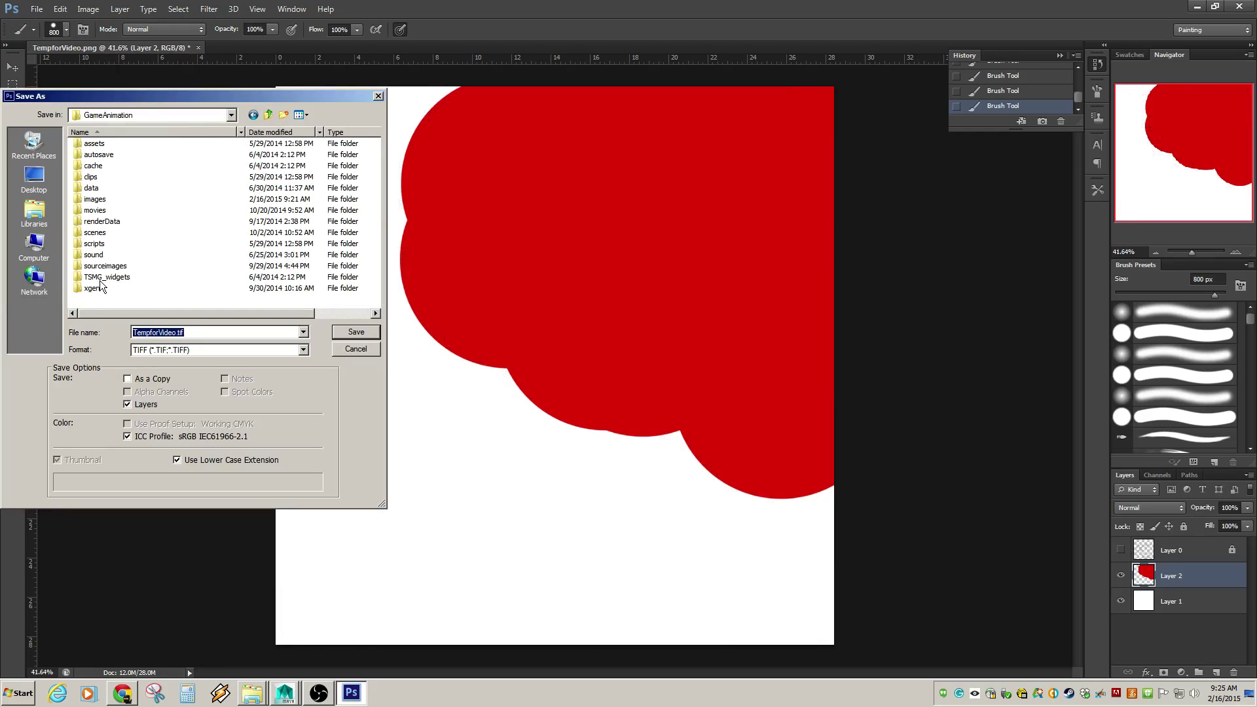
pyautogui.doubleClick(103, 265)
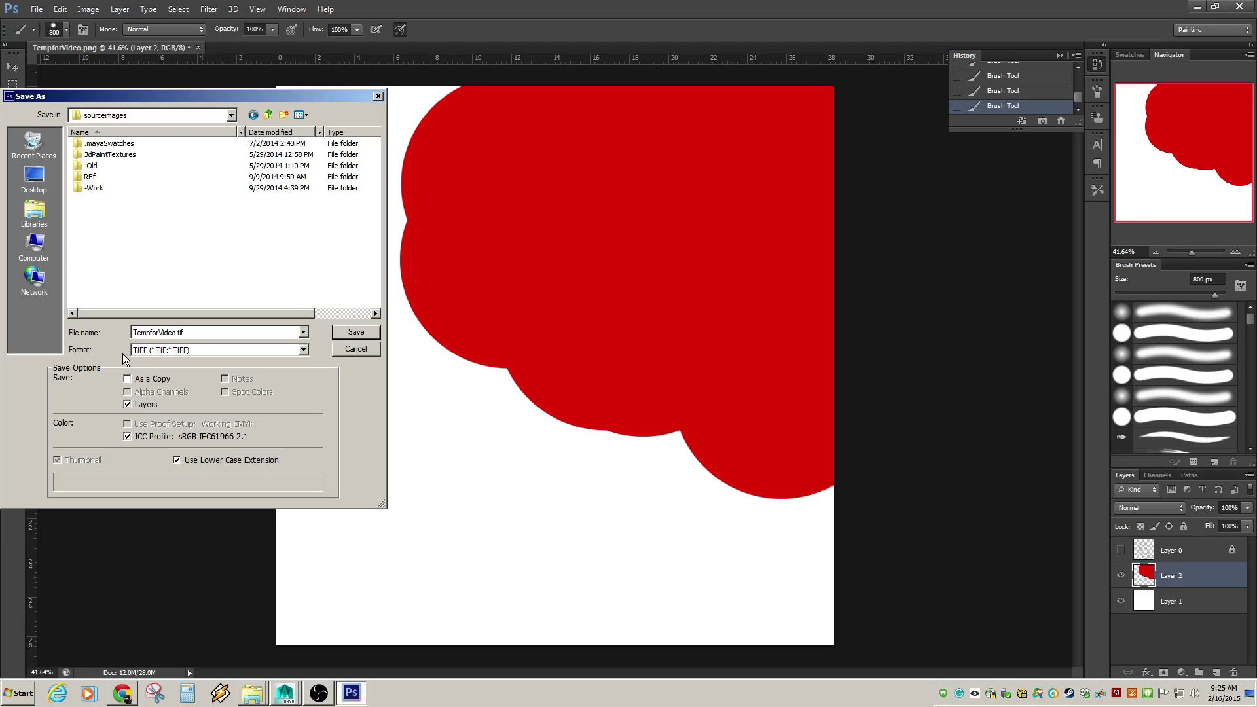
pyautogui.doubleClick(175, 332)
pyautogui.moveTo(175, 332); pyautogui.dragTo(85, 324)
pyautogui.write('Tesm')
pyautogui.press('BackSpace')
pyautogui.press('BackSpace')
pyautogui.write('mpForVid')
# Choose the Targa format and save the texture copy at 24 bits/pixel.
pyautogui.click(304, 350)
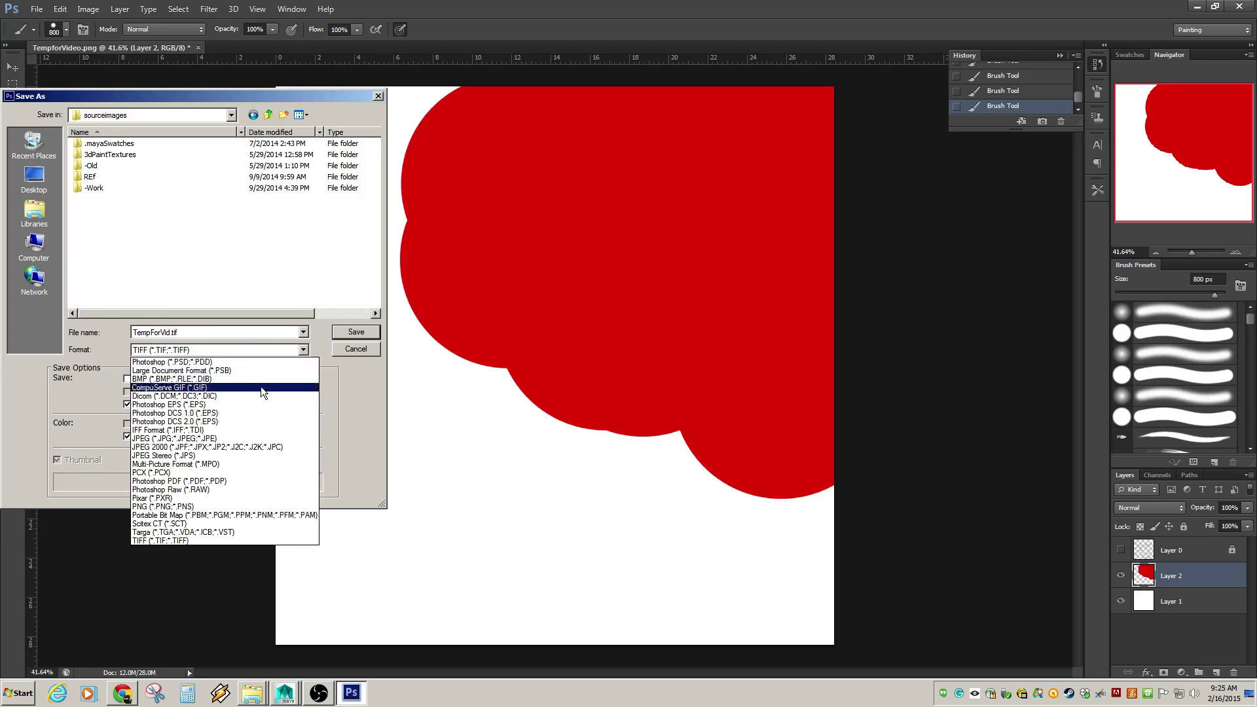
pyautogui.click(189, 532)
pyautogui.click(303, 350)
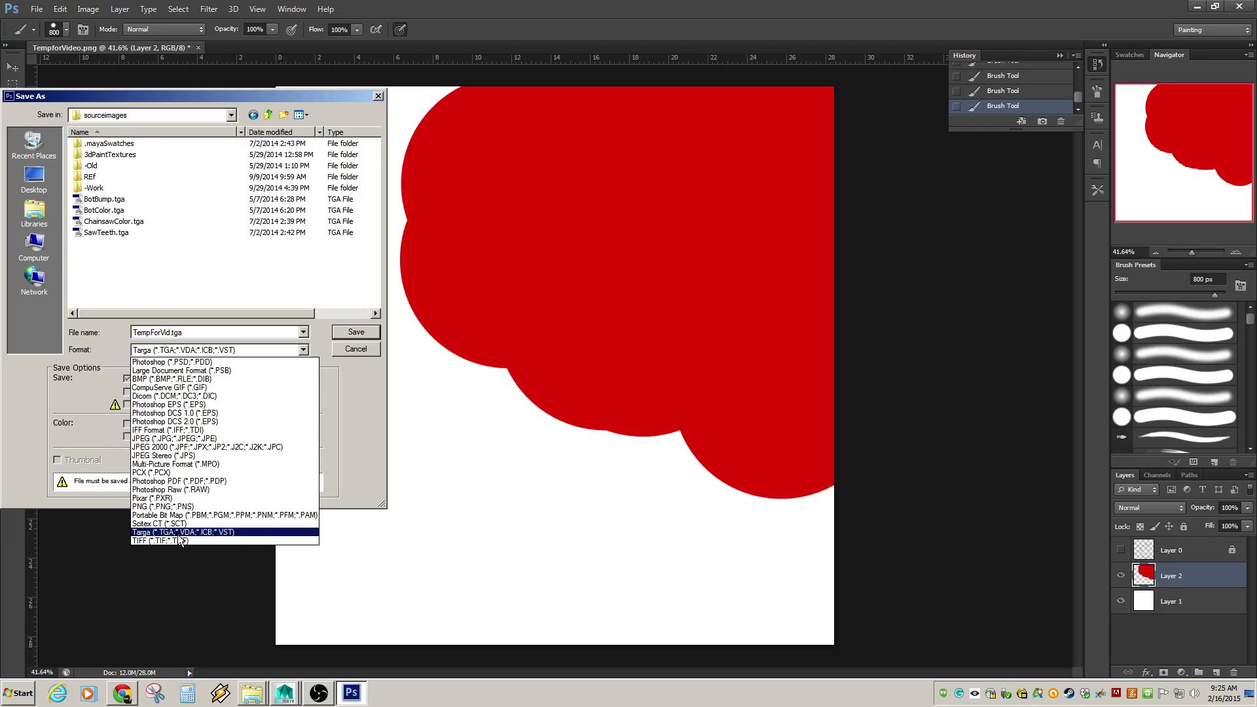
pyautogui.click(179, 533)
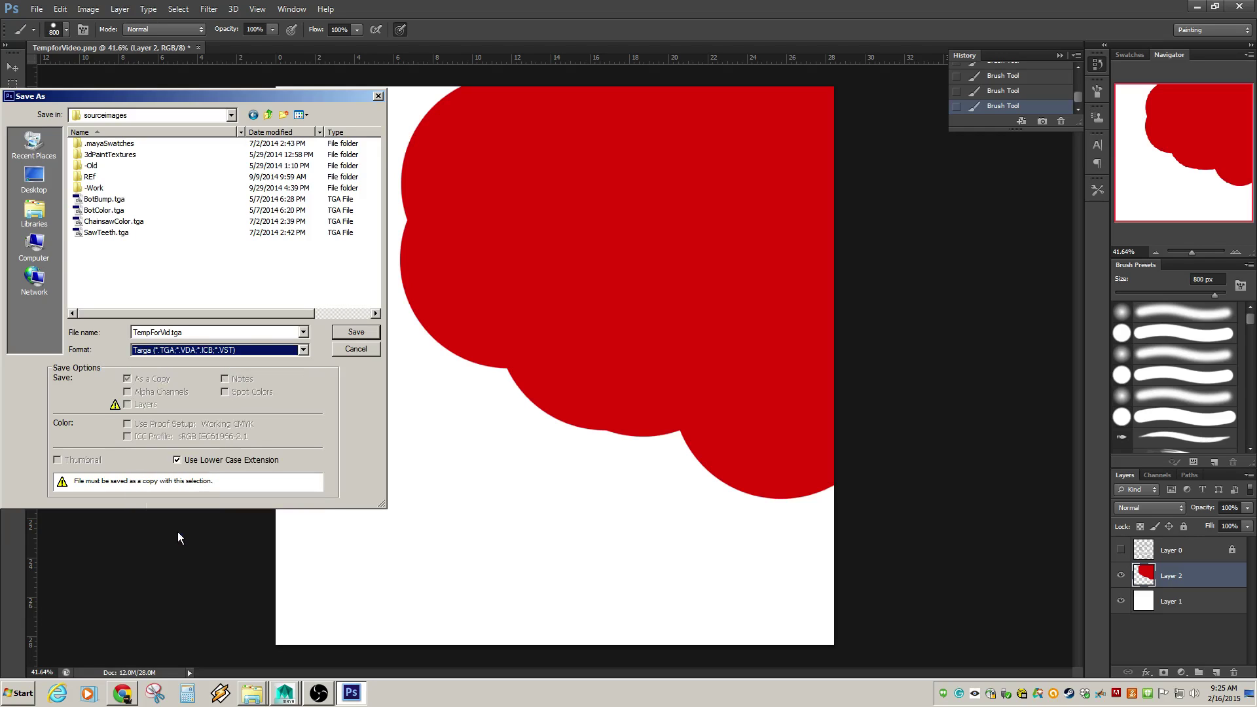
pyautogui.click(352, 334)
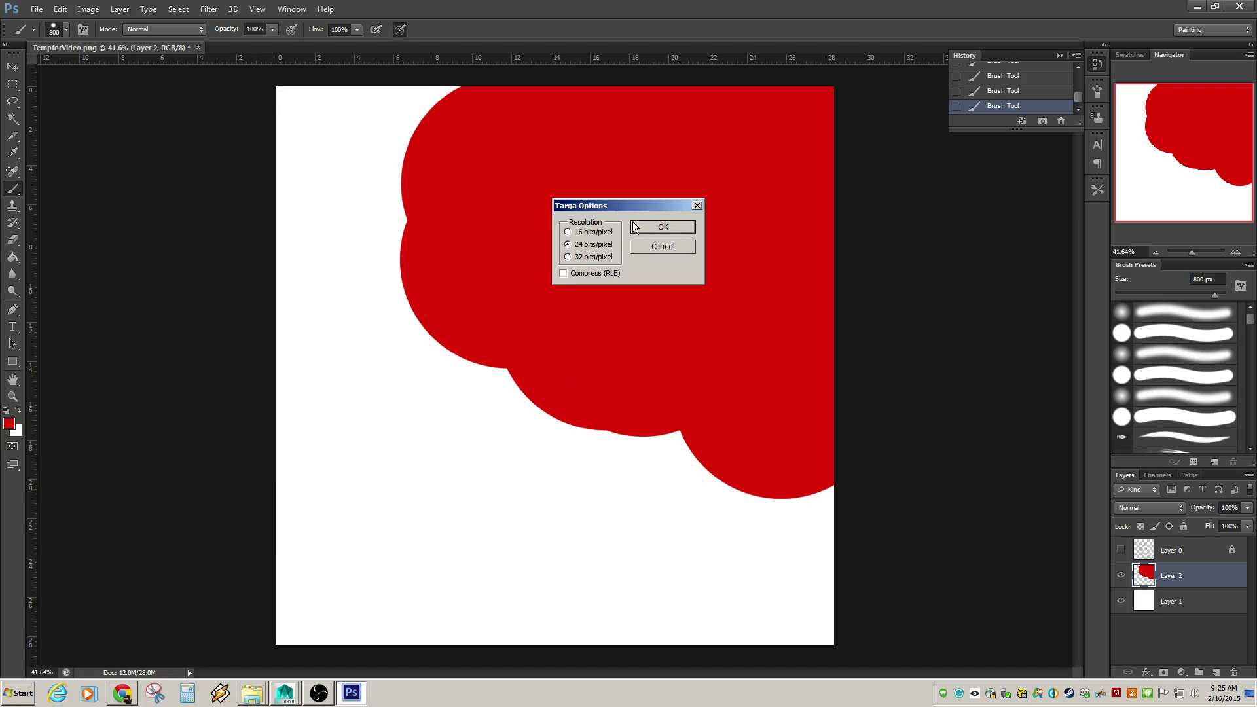
pyautogui.click(663, 228)
# Switch to Maya, close the UV Texture Editor, and connect a File texture using TempForVid.tga to lambert4's Color.
pyautogui.click(295, 699)
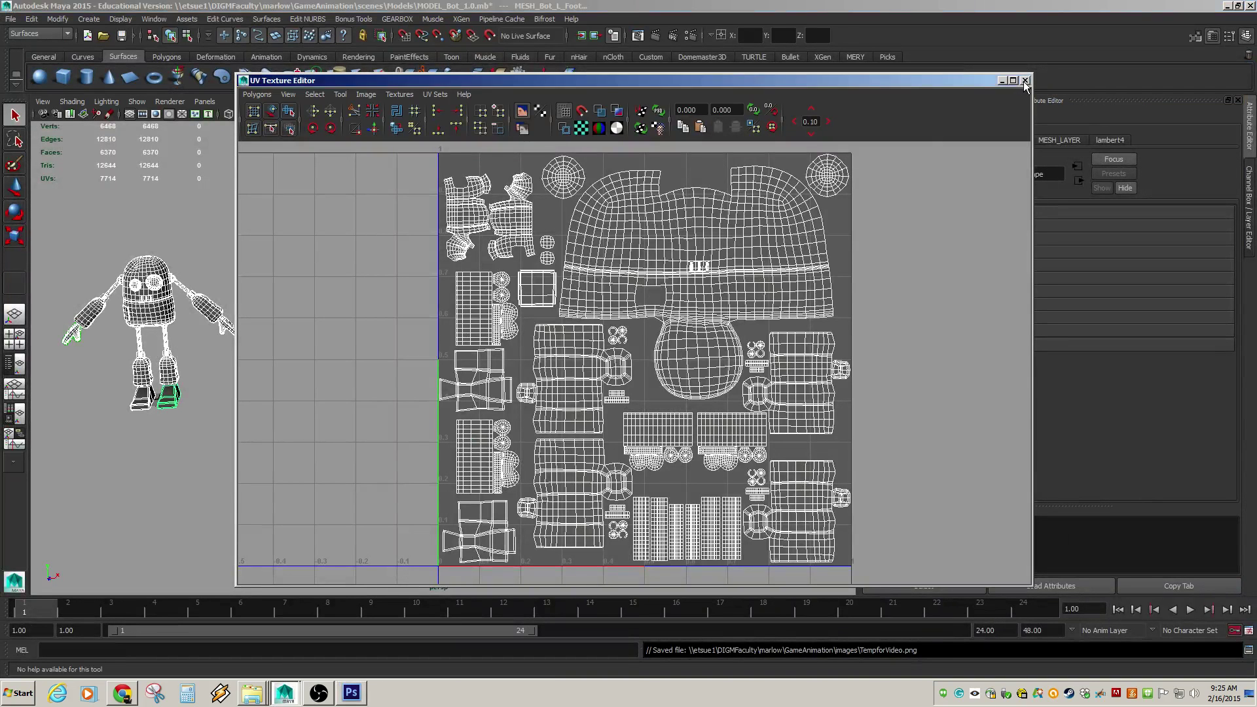
pyautogui.click(1025, 80)
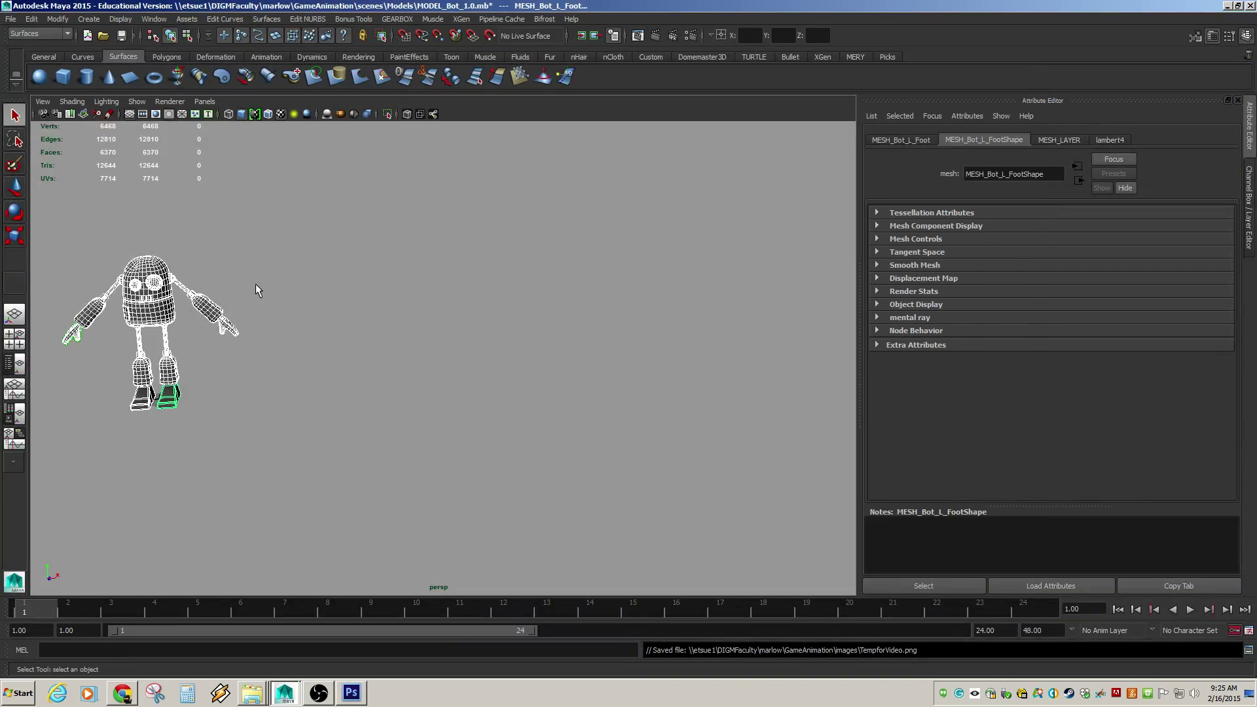
pyautogui.click(1120, 139)
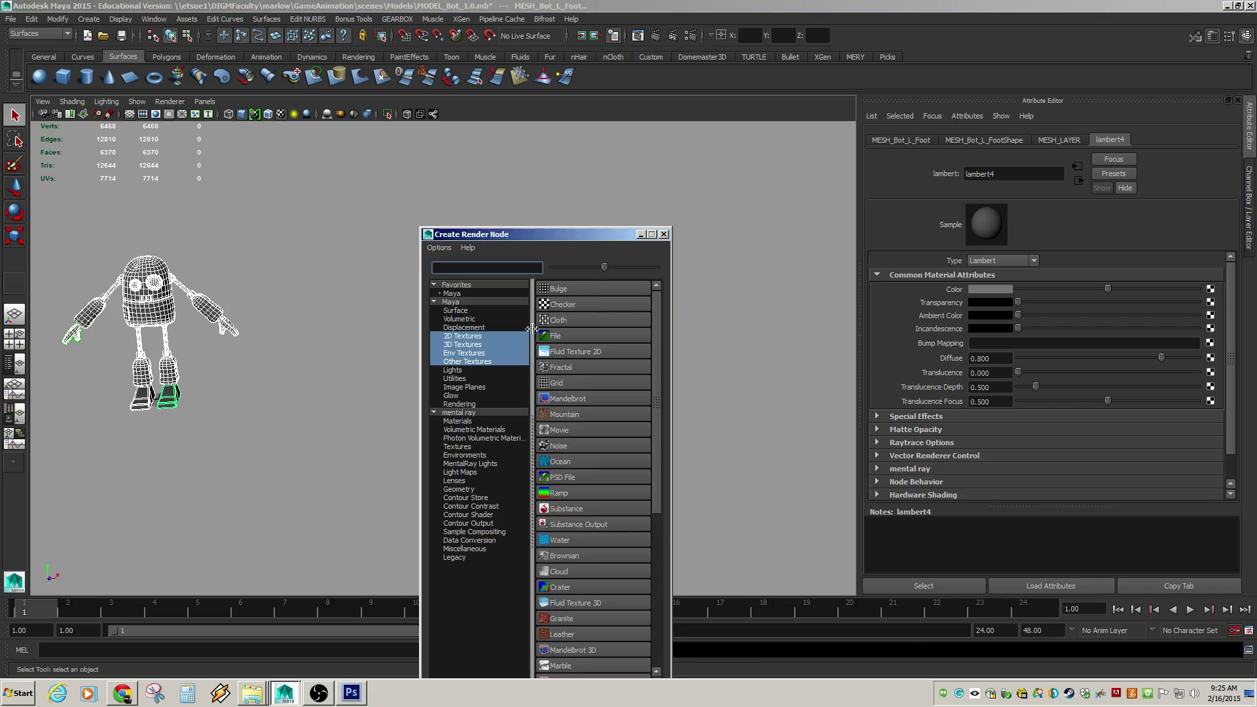
pyautogui.click(555, 333)
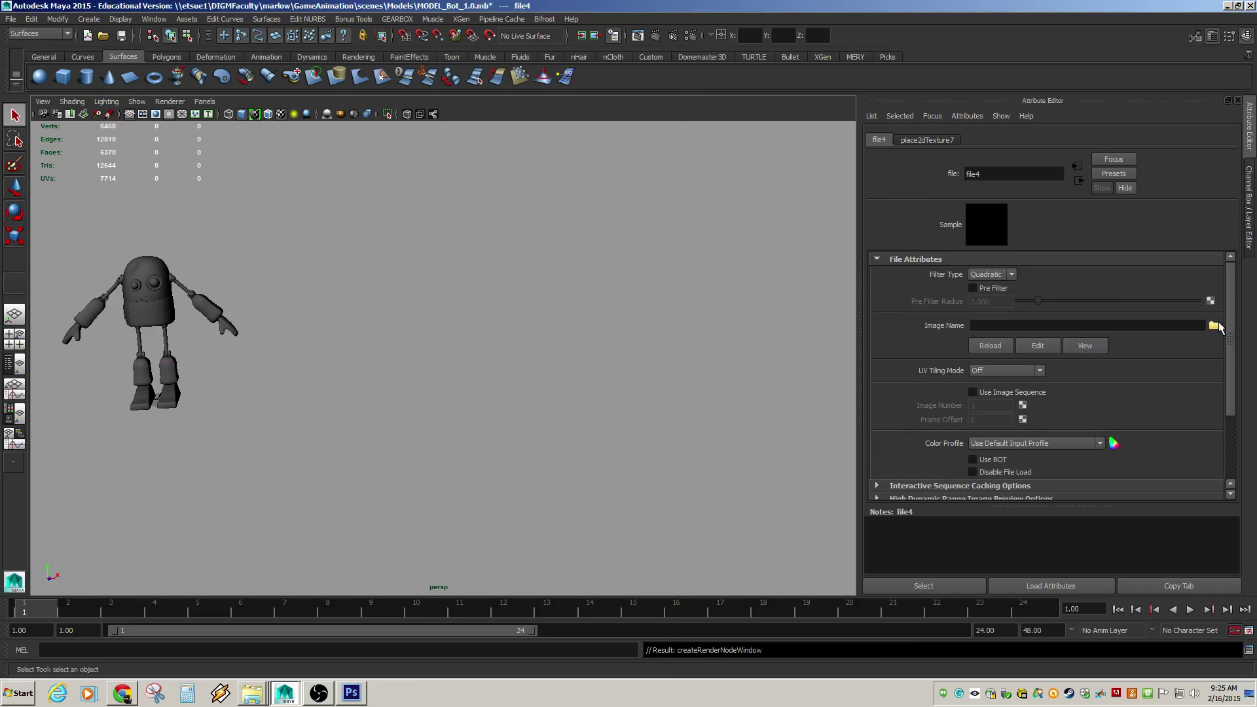
pyautogui.click(1213, 325)
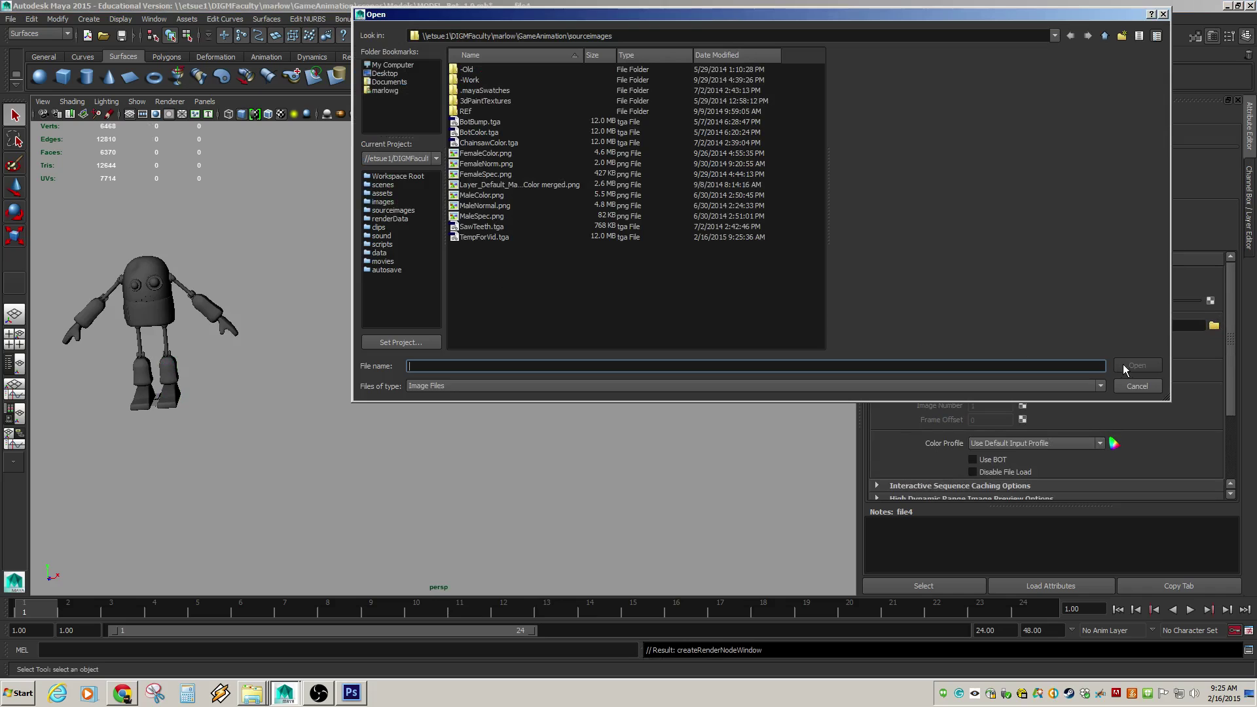
pyautogui.click(485, 237)
pyautogui.click(1148, 366)
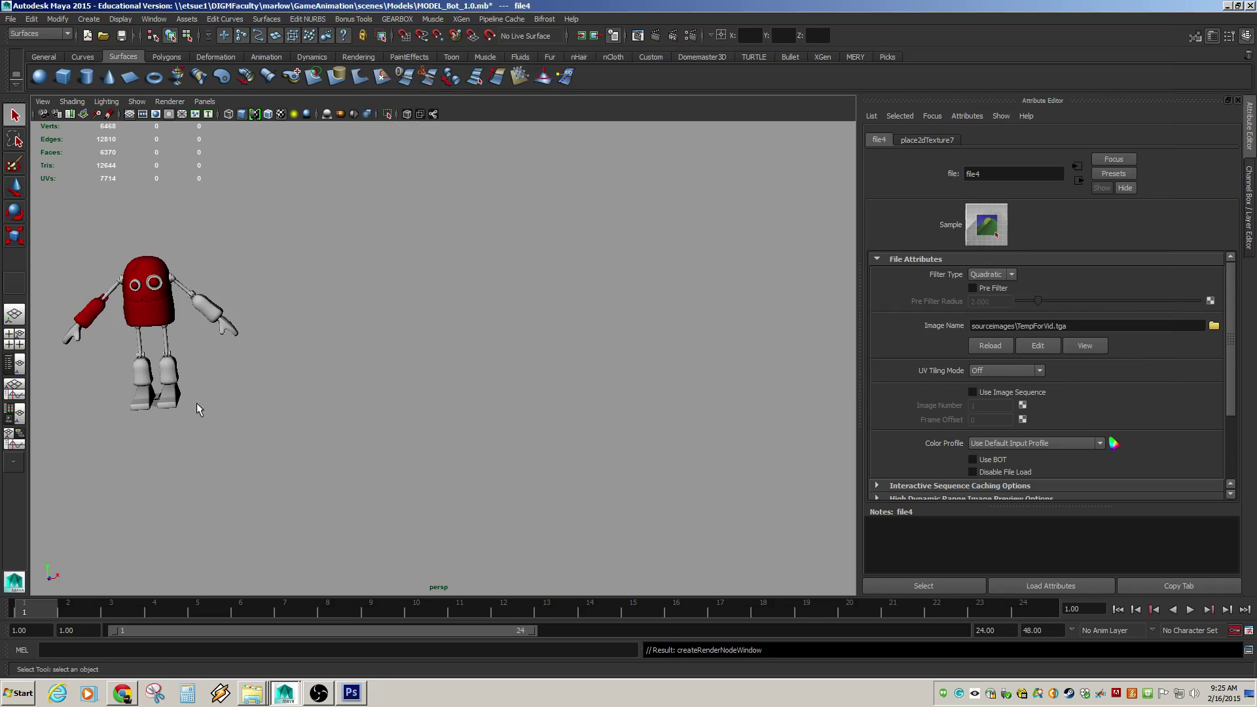
# Inspect the red test texture on the robot up close, and replace the file texture's image with BotColor.tga.
pyautogui.keyDown('alt'); pyautogui.moveTo(207, 382); pyautogui.dragTo(411, 390); pyautogui.keyUp('alt')
pyautogui.keyDown('alt'); pyautogui.moveTo(410, 390); pyautogui.dragTo(520, 275, button='right'); pyautogui.keyUp('alt')
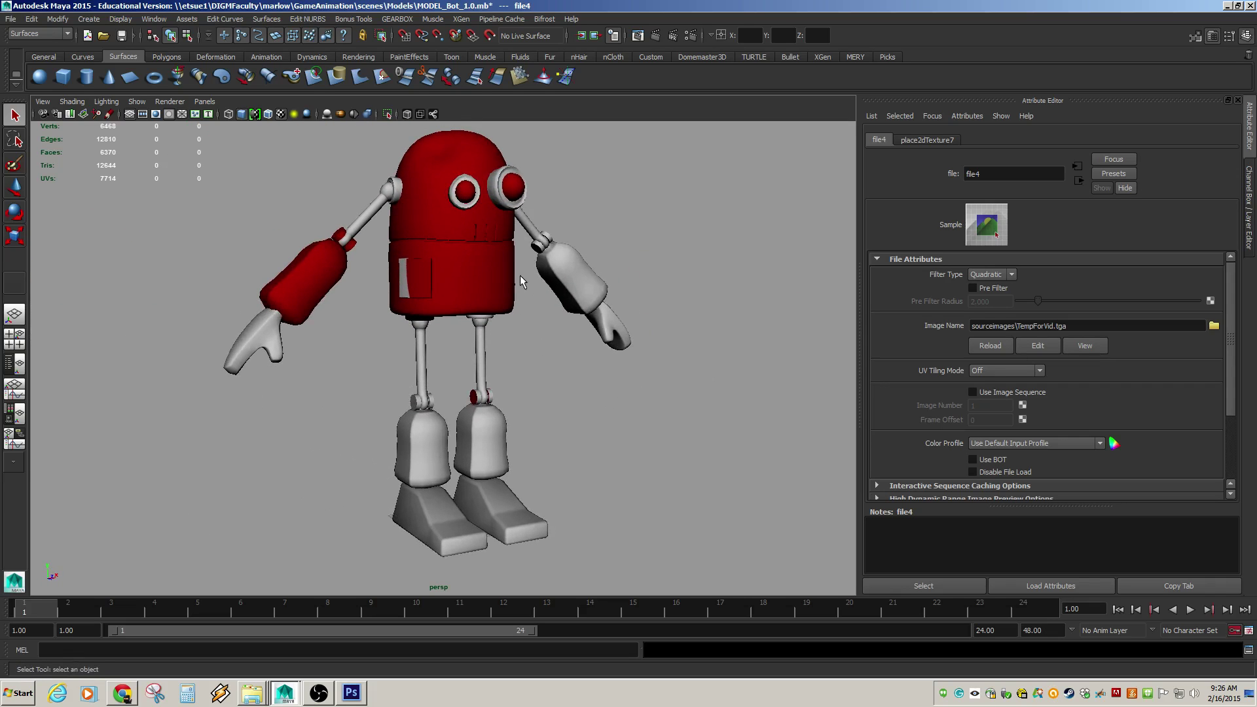
pyautogui.click(520, 275)
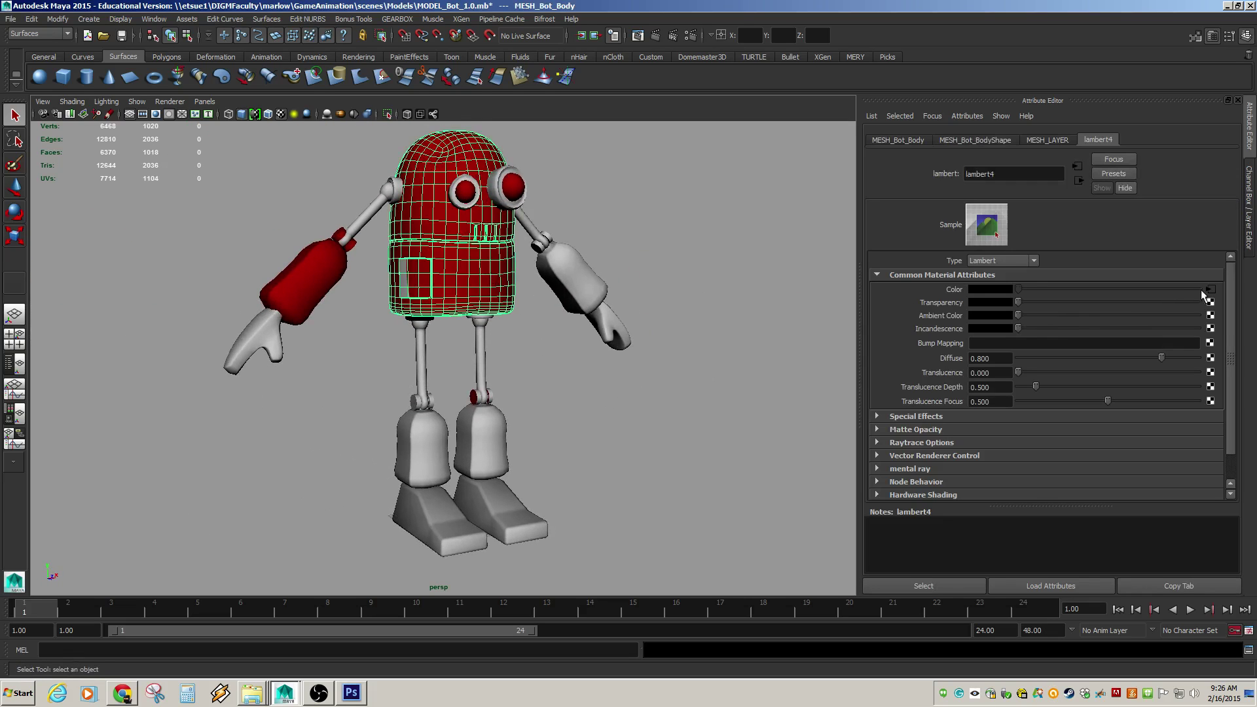
pyautogui.click(1214, 326)
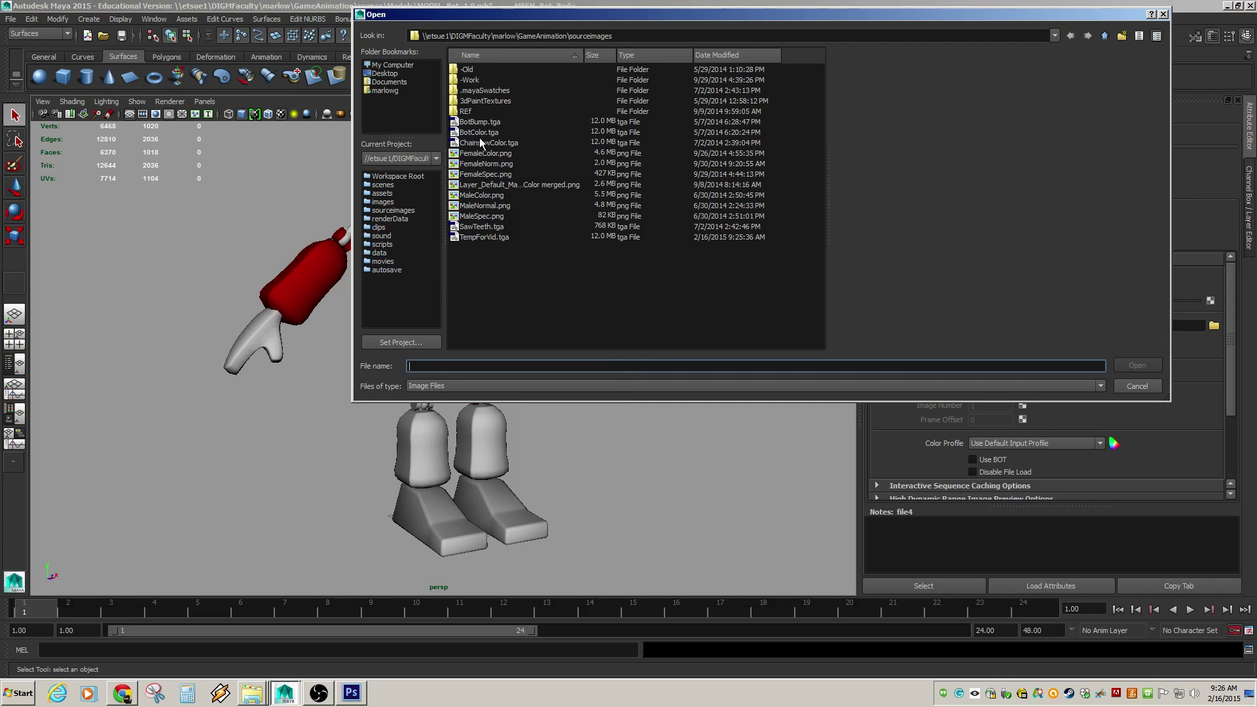
pyautogui.click(481, 132)
pyautogui.click(1143, 366)
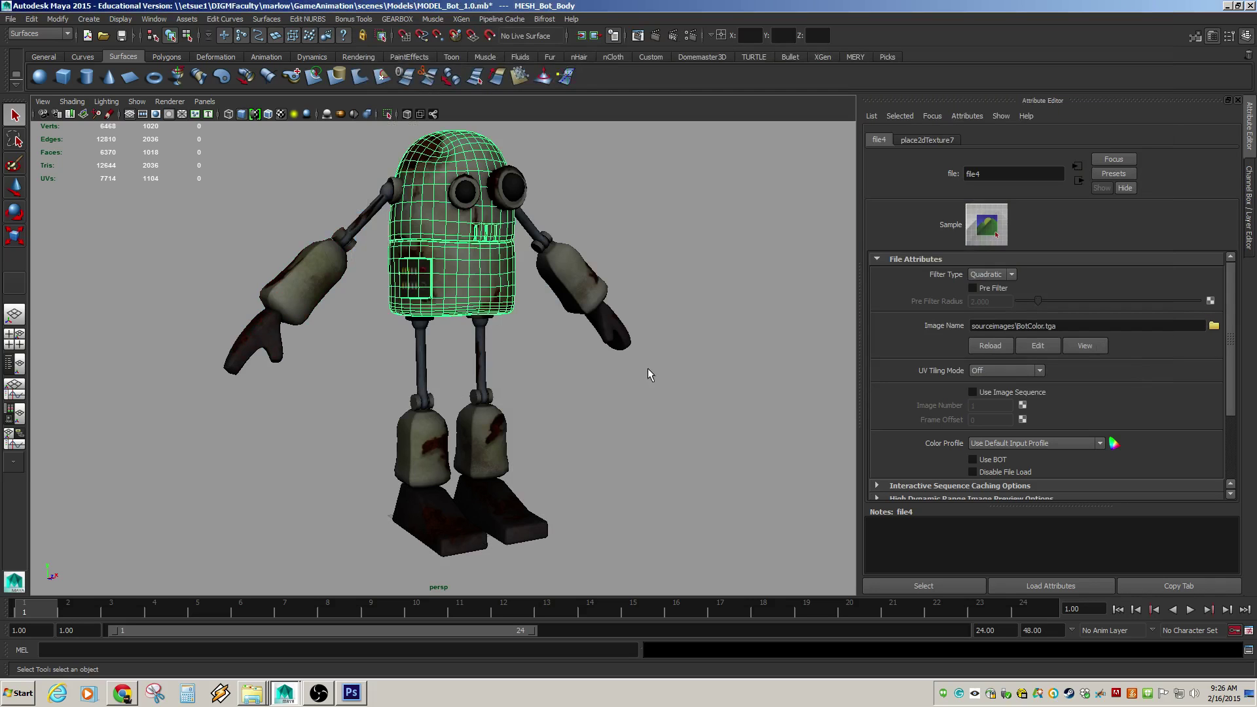
# View the textured robot from the front, select all its meshes, and open the UV Texture Editor.
pyautogui.click(561, 395)
pyautogui.keyDown('alt'); pyautogui.moveTo(561, 396); pyautogui.dragTo(461, 292); pyautogui.keyUp('alt')
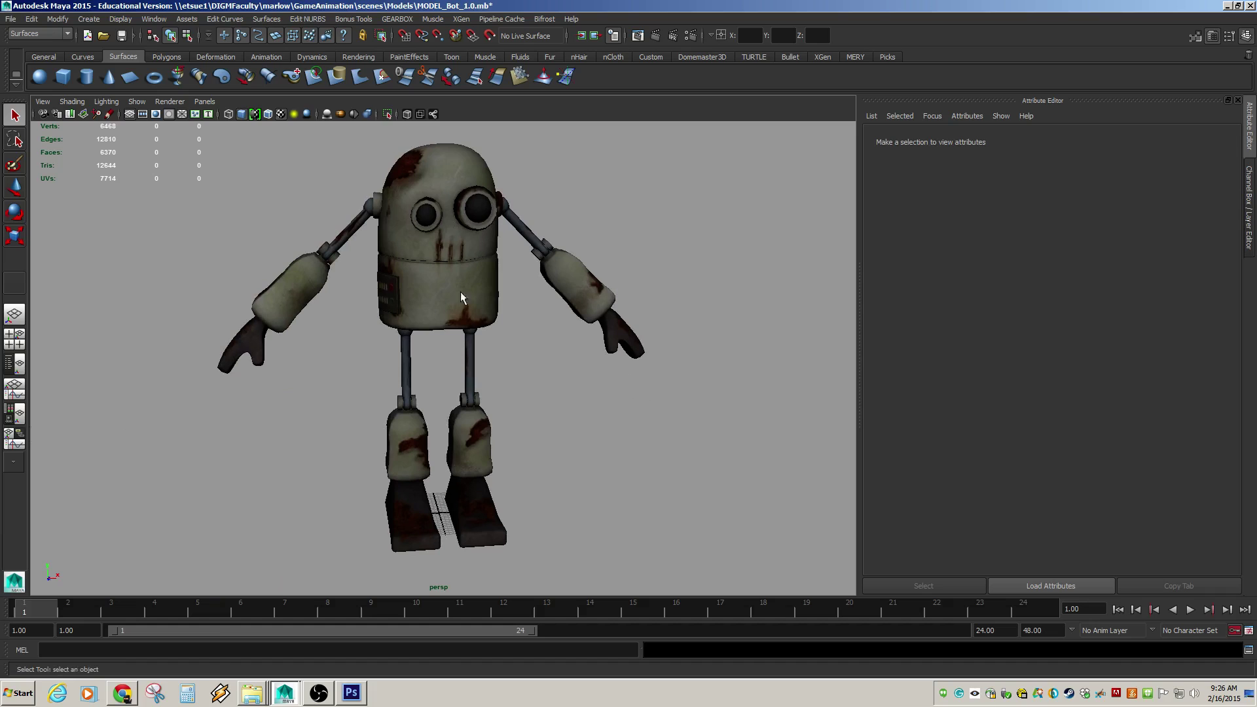
pyautogui.click(461, 292)
pyautogui.moveTo(195, 151); pyautogui.dragTo(697, 541)
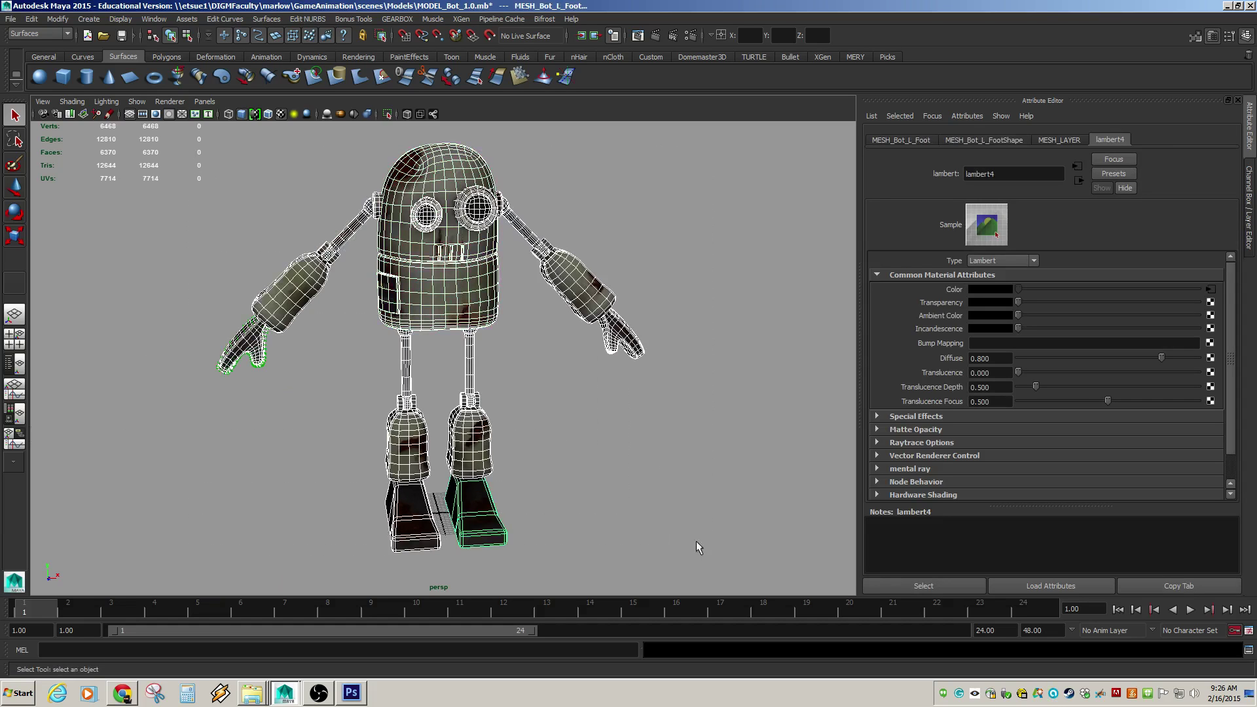
pyautogui.click(154, 18)
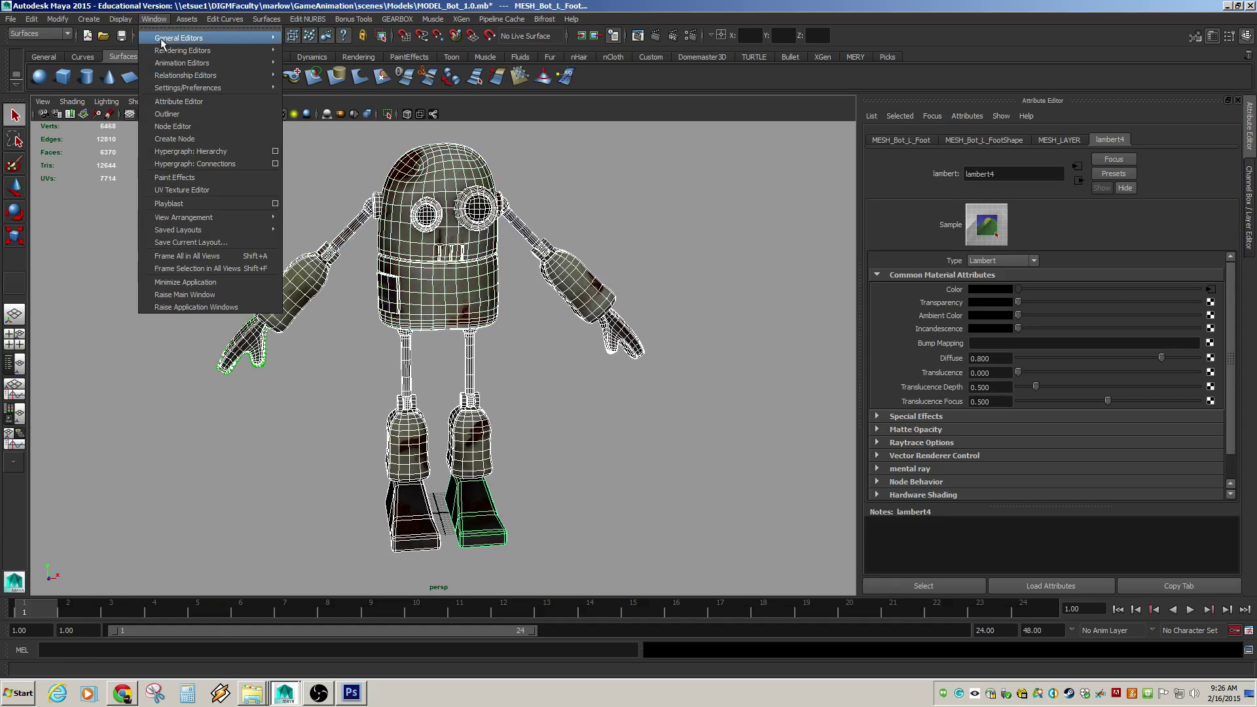
pyautogui.moveTo(165, 52)
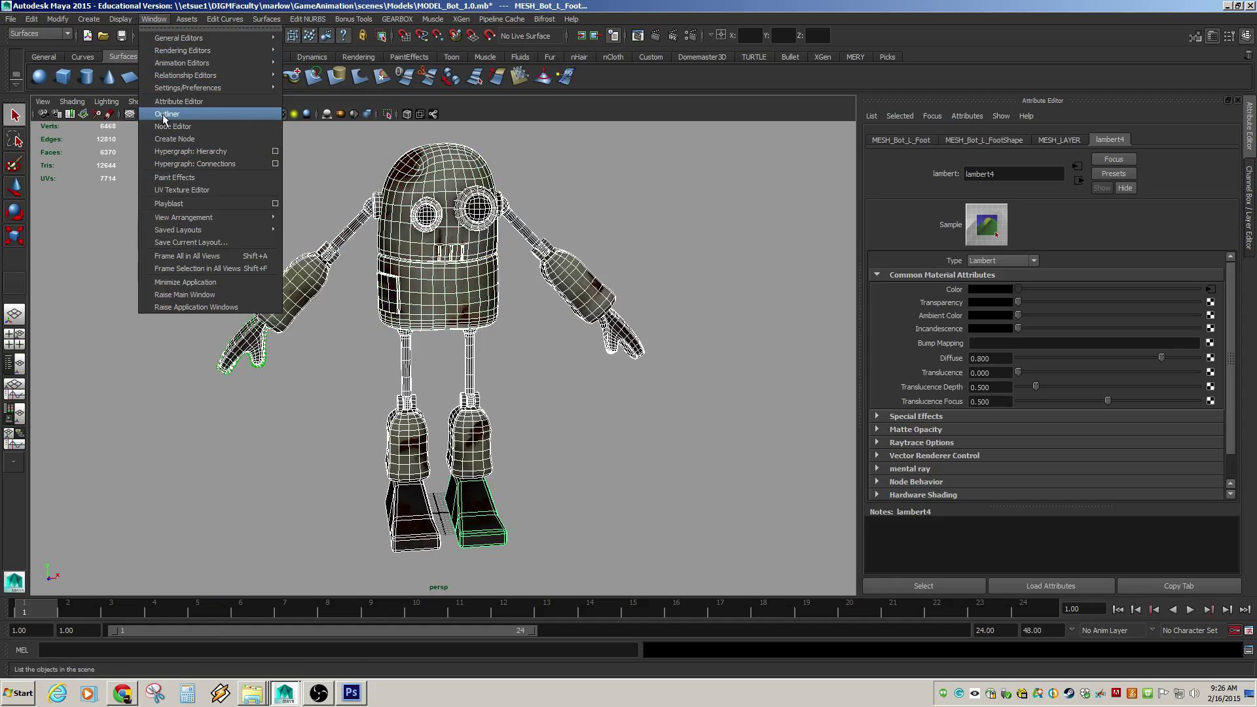
pyautogui.moveTo(175, 91)
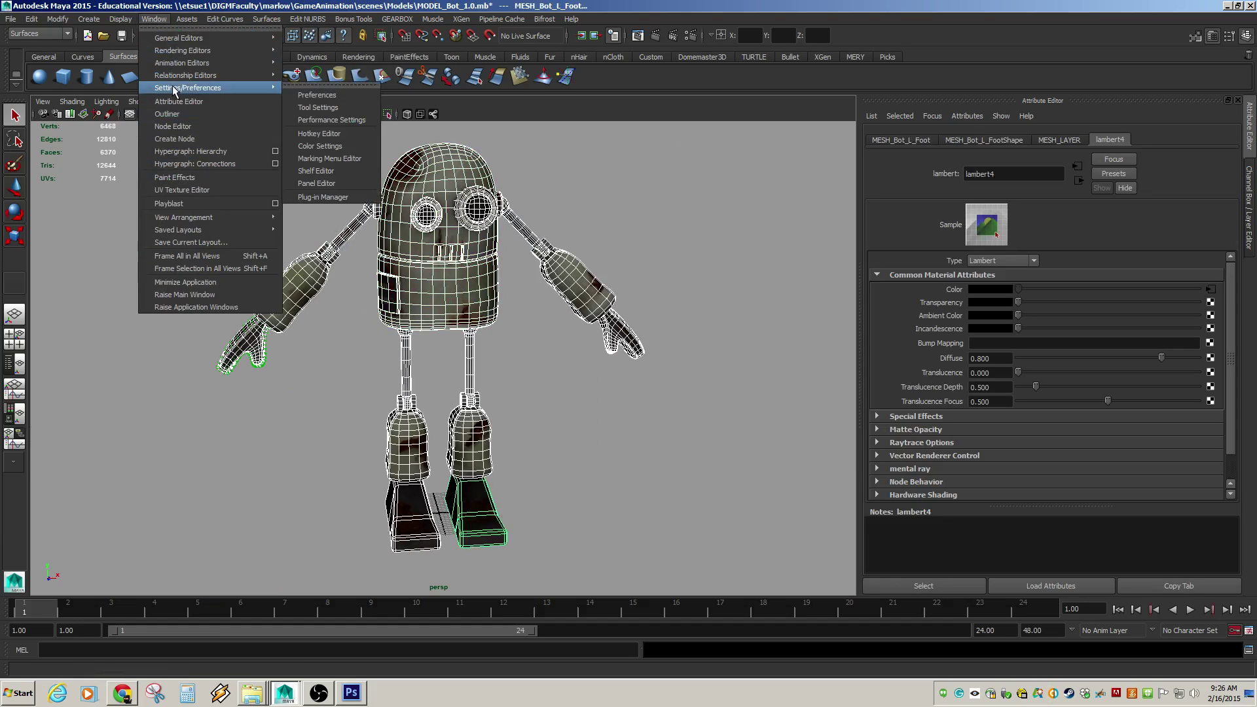
pyautogui.click(182, 189)
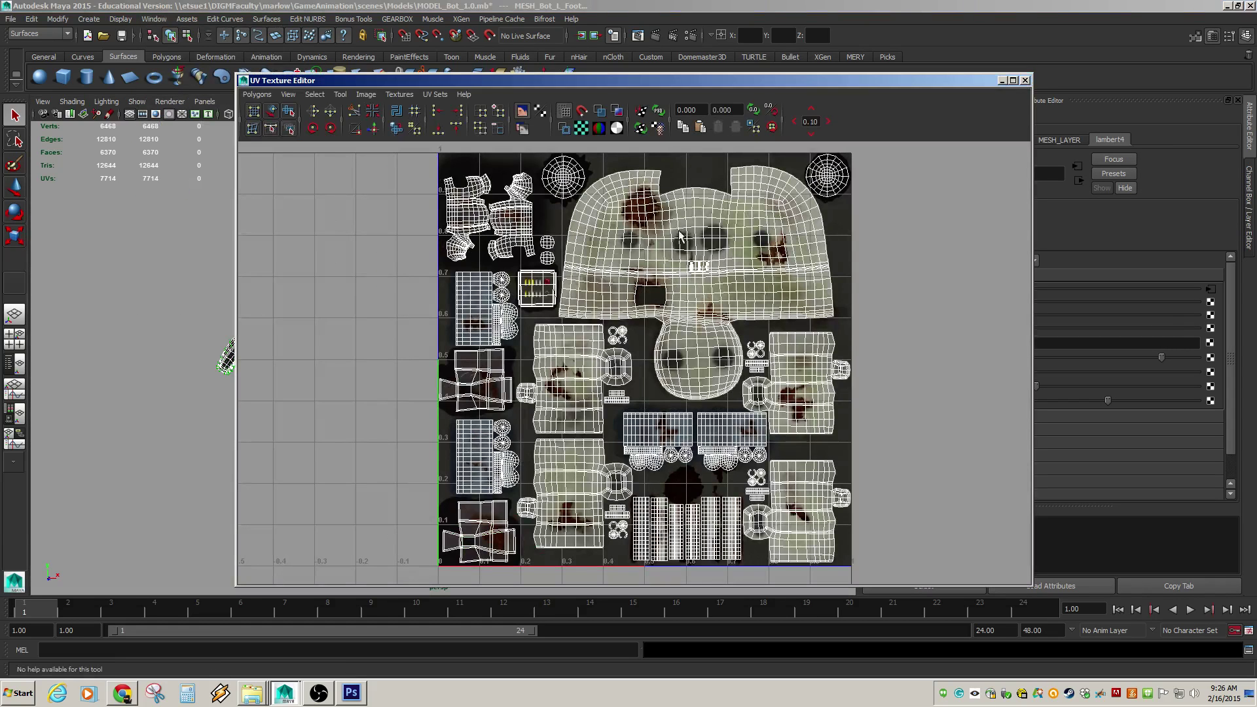
# Examine how the body, limb and control-panel UV shells line up with the painted BotColor texture.
pyautogui.scroll(5, 681, 288)
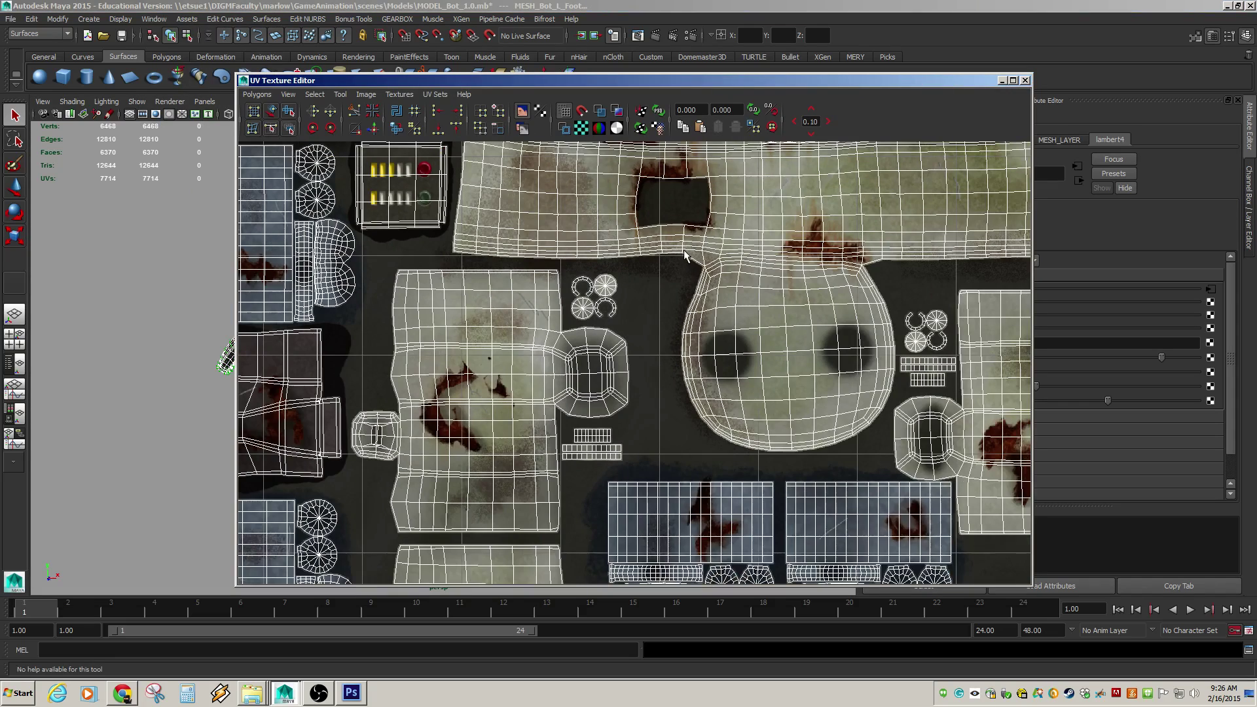
pyautogui.keyDown('alt'); pyautogui.moveTo(654, 258); pyautogui.dragTo(654, 316, button='middle'); pyautogui.keyUp('alt')
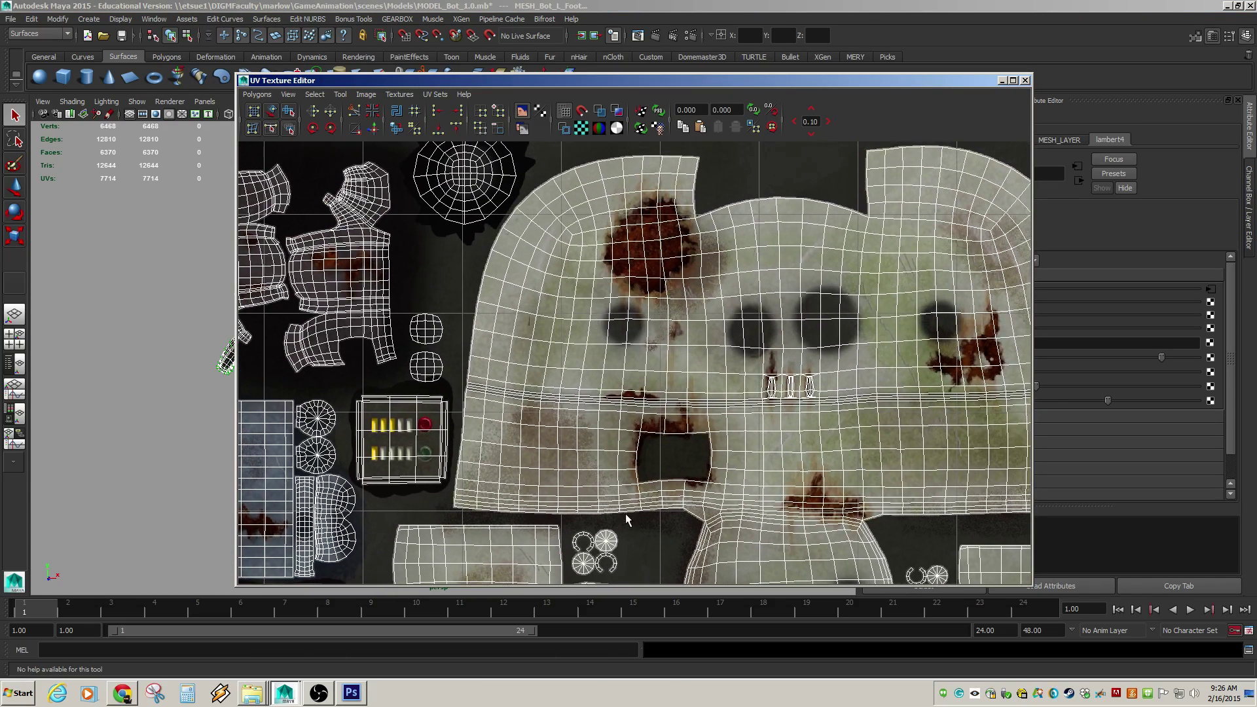
pyautogui.keyDown('alt'); pyautogui.moveTo(626, 519); pyautogui.dragTo(639, 258, button='middle'); pyautogui.keyUp('alt')
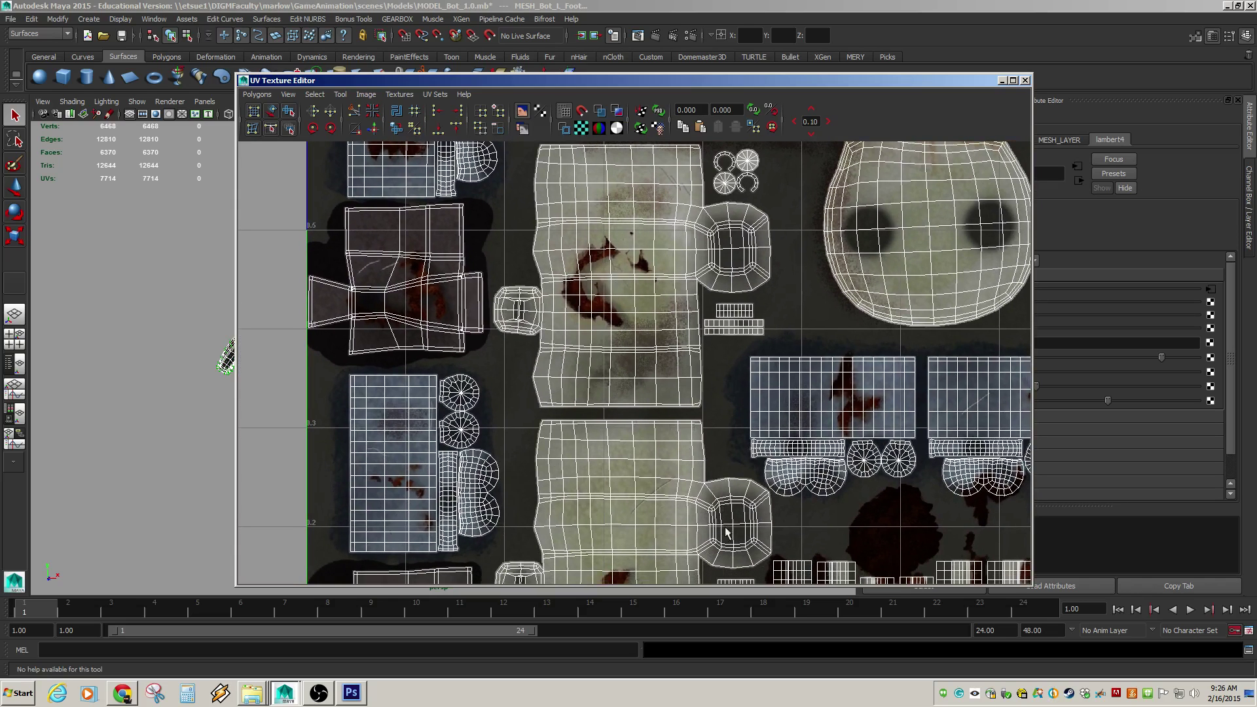
pyautogui.scroll(-5, 650, 347)
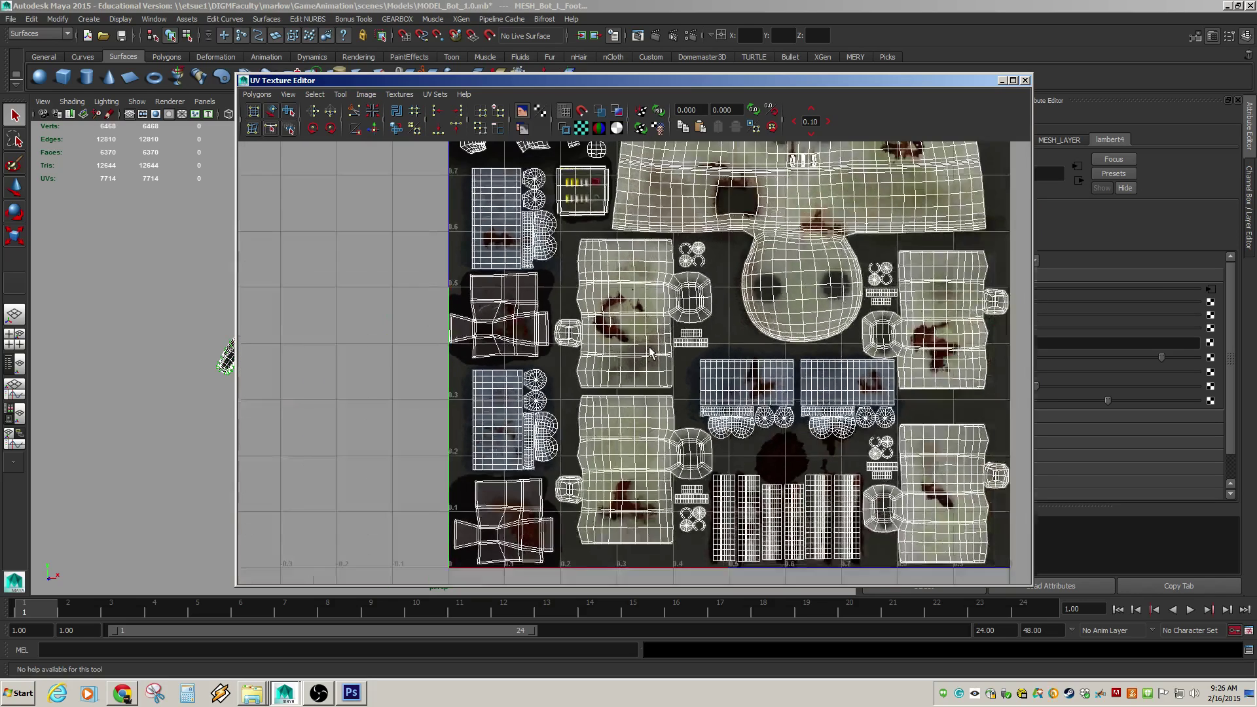
# Minimize the UV Texture Editor, clear the selection, and view the finished textured robot from an angle.
pyautogui.click(1001, 81)
pyautogui.click(347, 277)
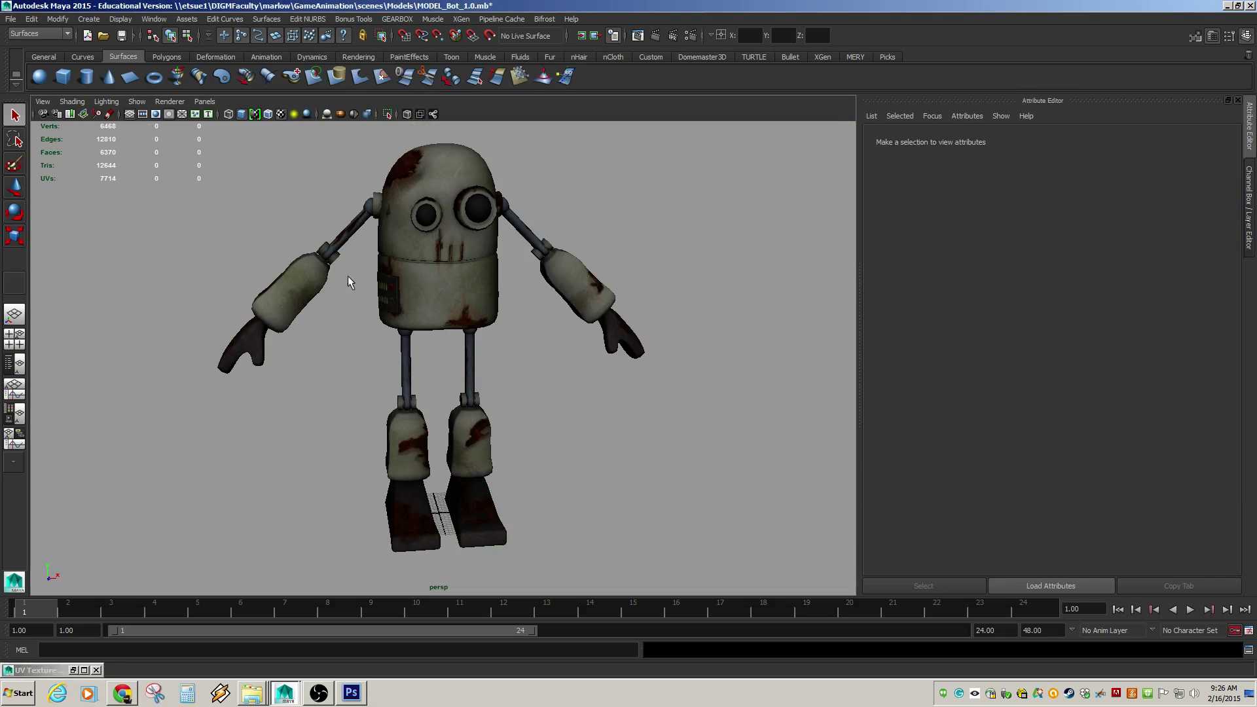
pyautogui.moveTo(392, 376)
pyautogui.keyDown('alt'); pyautogui.mouseDown()
pyautogui.moveTo(452, 393)
pyautogui.moveTo(400, 389)
pyautogui.mouseUp(); pyautogui.keyUp('alt')
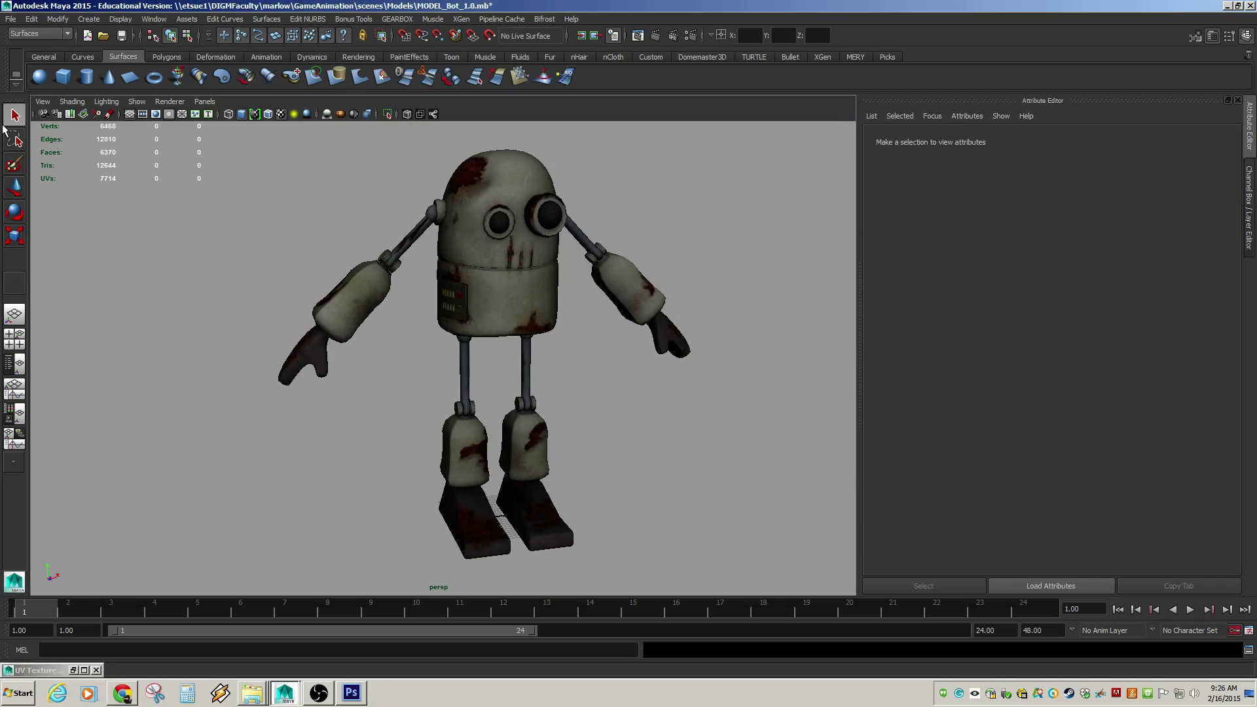